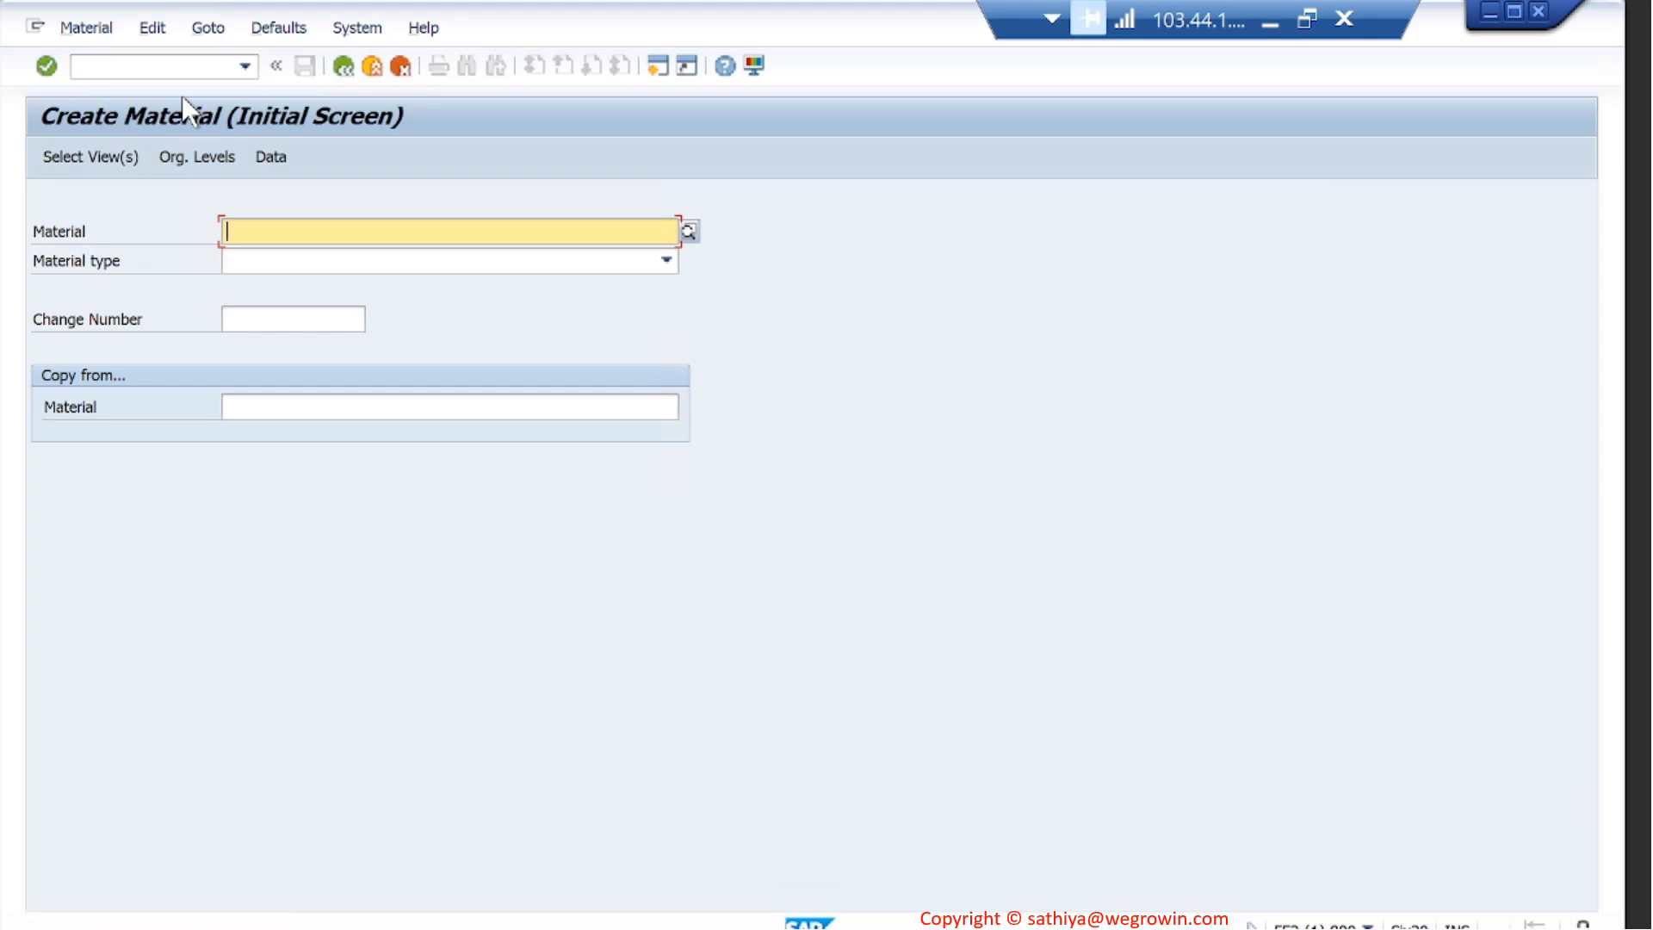
# - Open the Display Material transaction (MM03) in a new session, keeping the Create Material session open
pyautogui.click(171, 67)
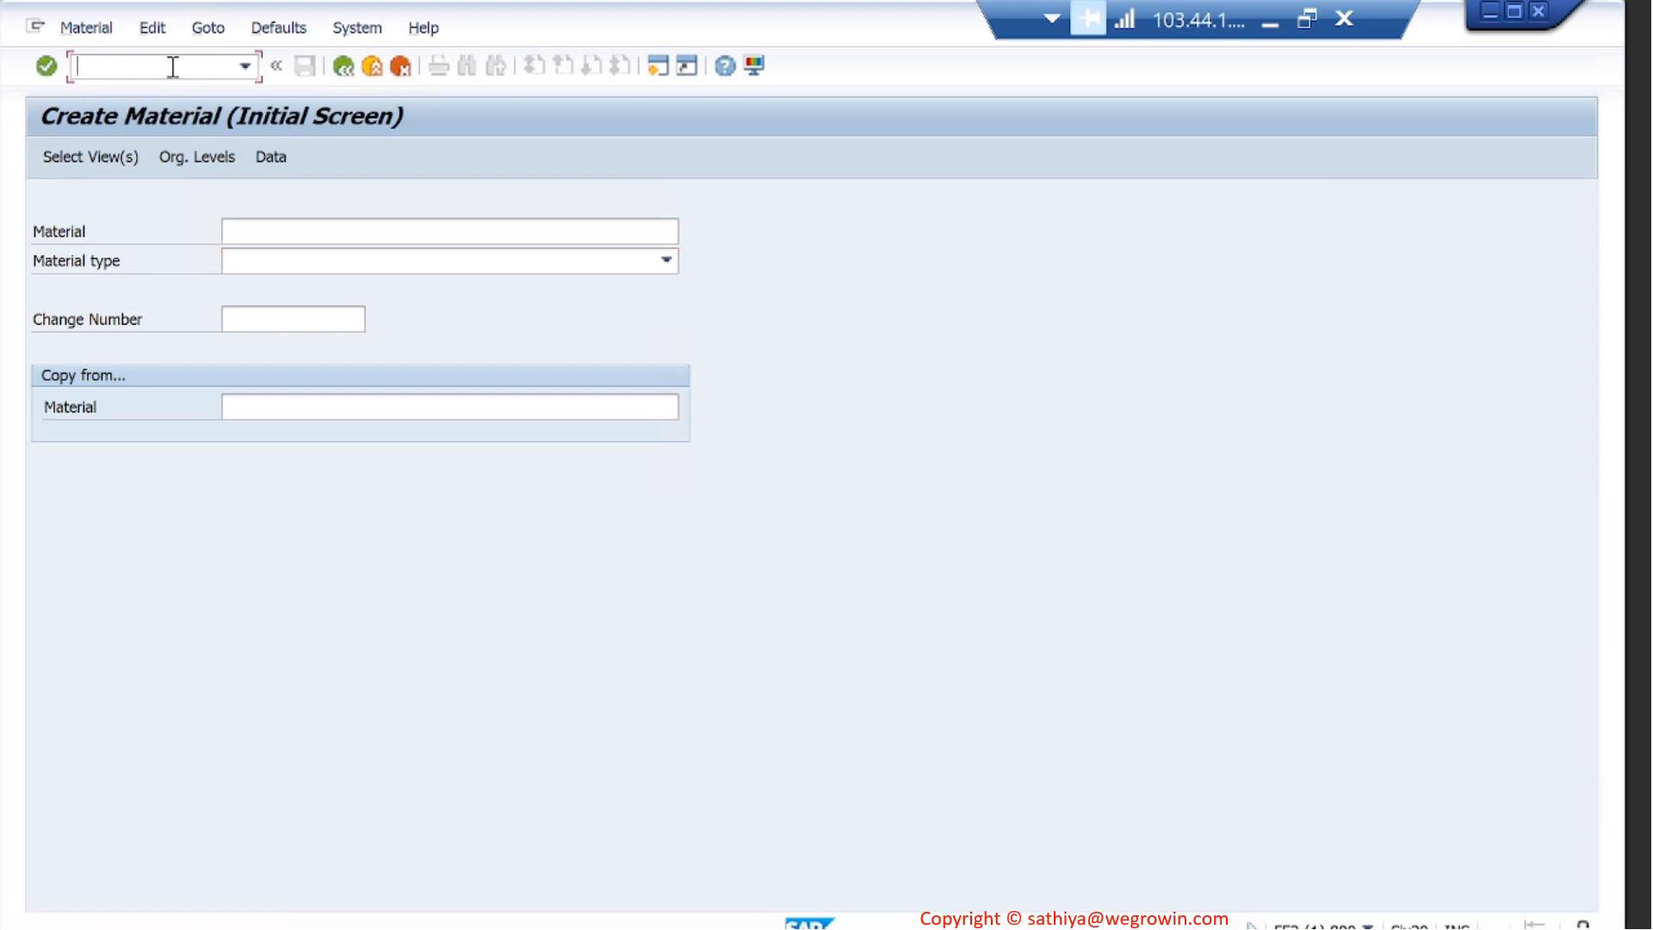
pyautogui.write('/omm03')
pyautogui.press('Return')
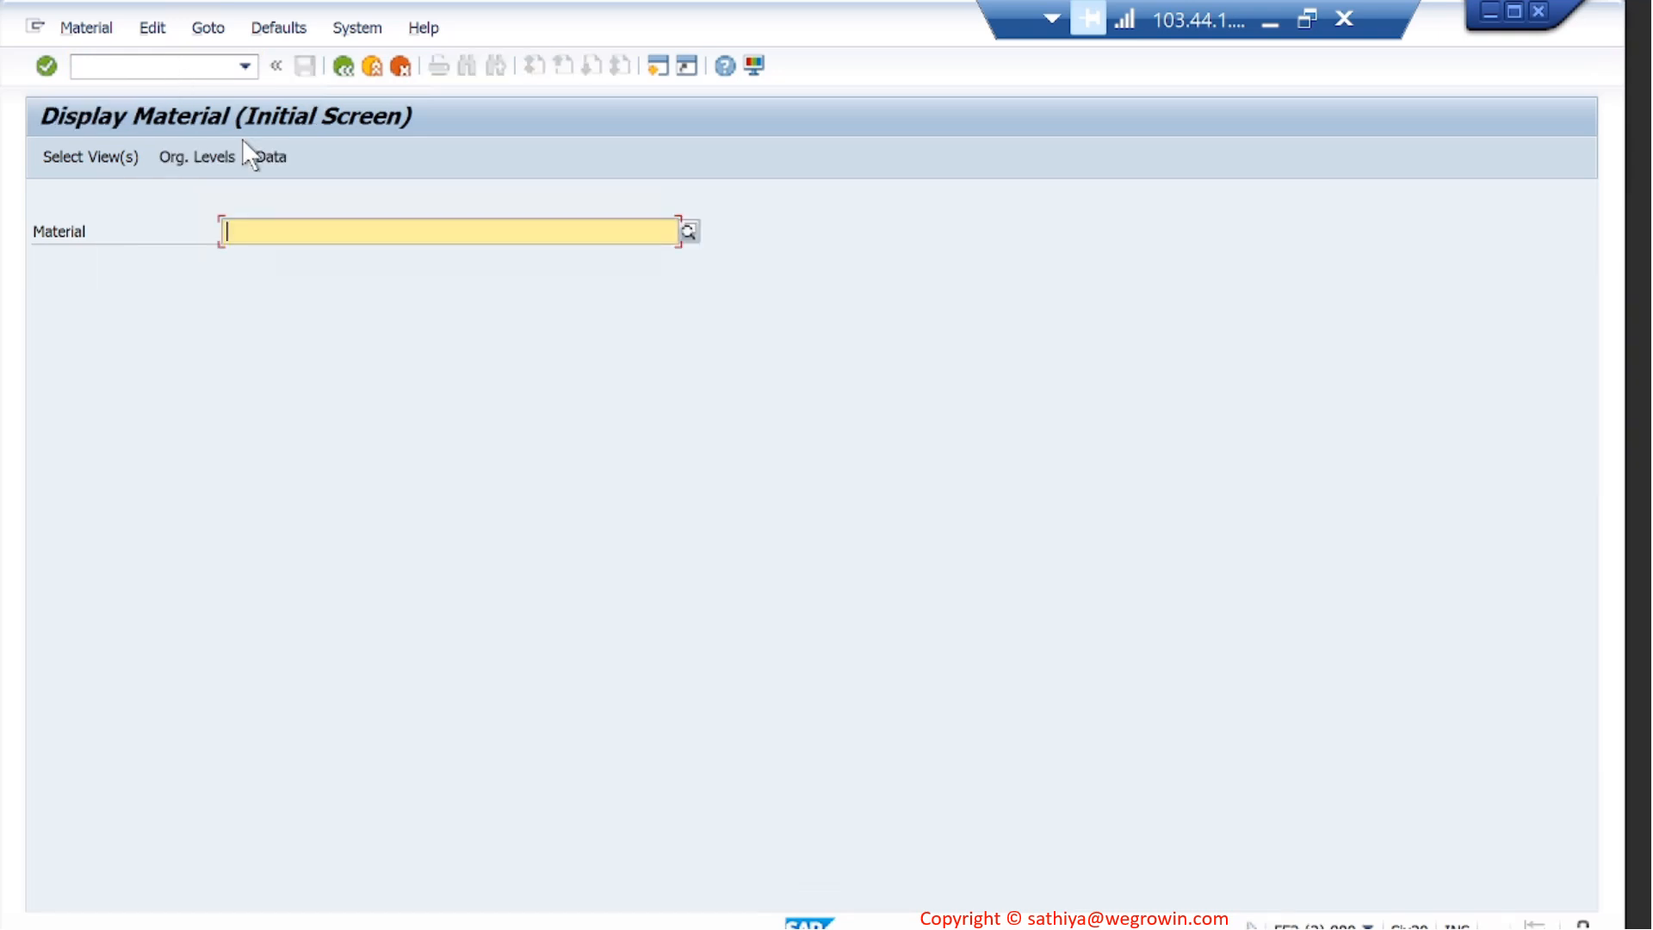
# - Display material SGMC-TRNG-IP1001 with MRP 4 added to its selected views, for plant 1710 and storage location 171A
pyautogui.write('SGMC')
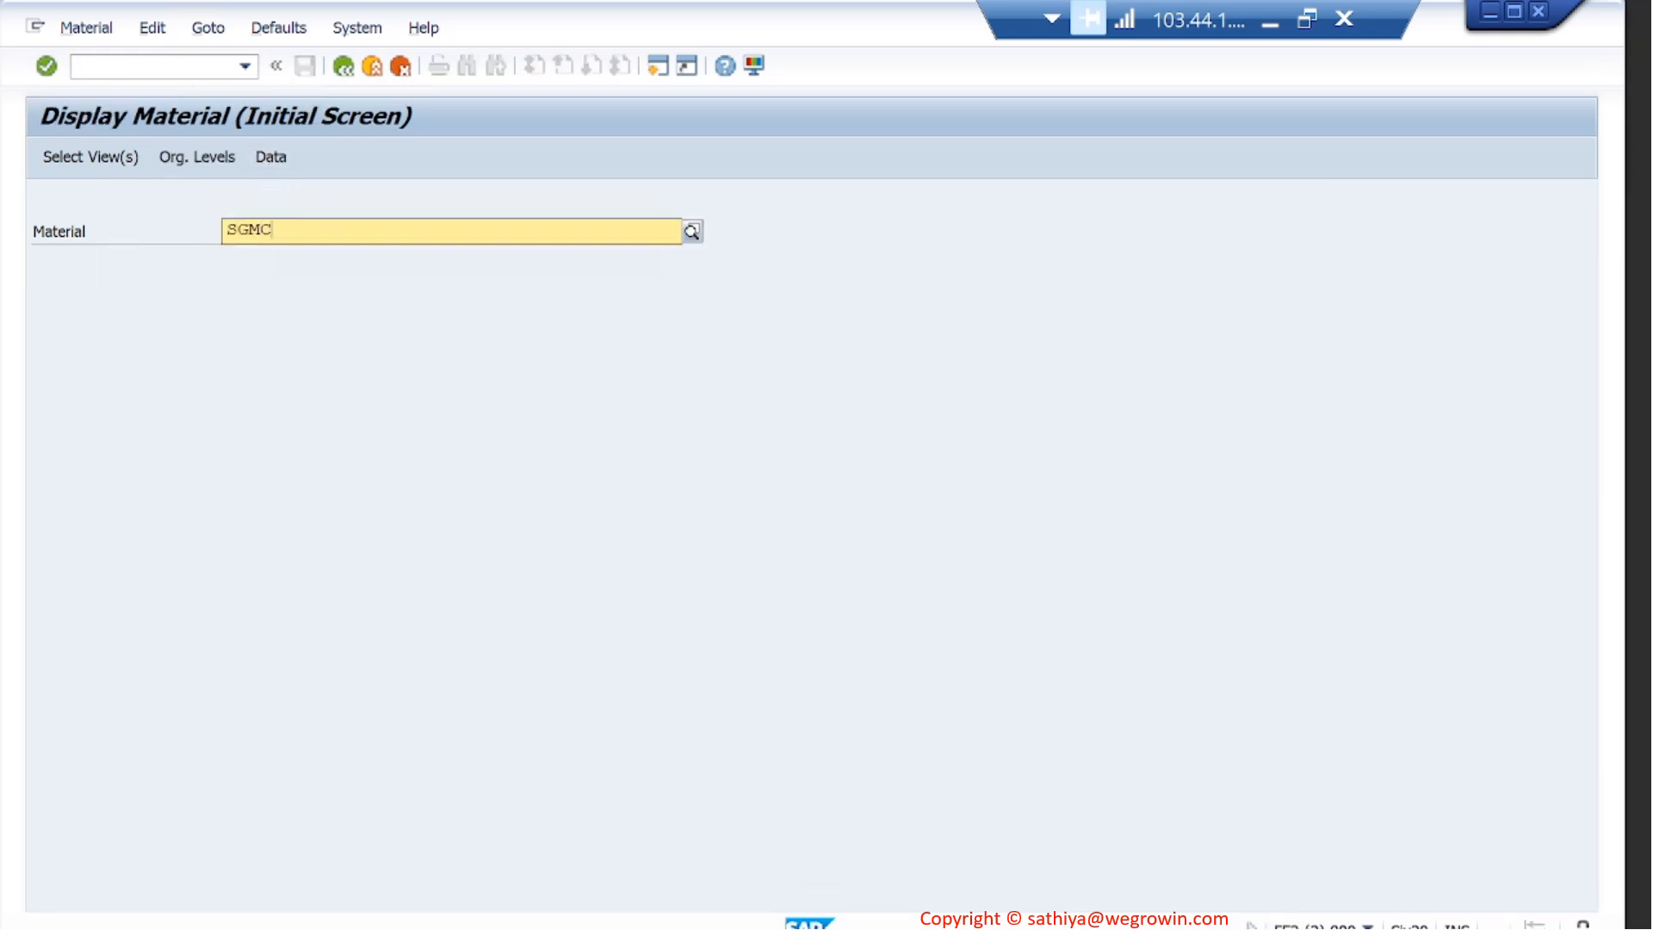
pyautogui.write('-TRNG-')
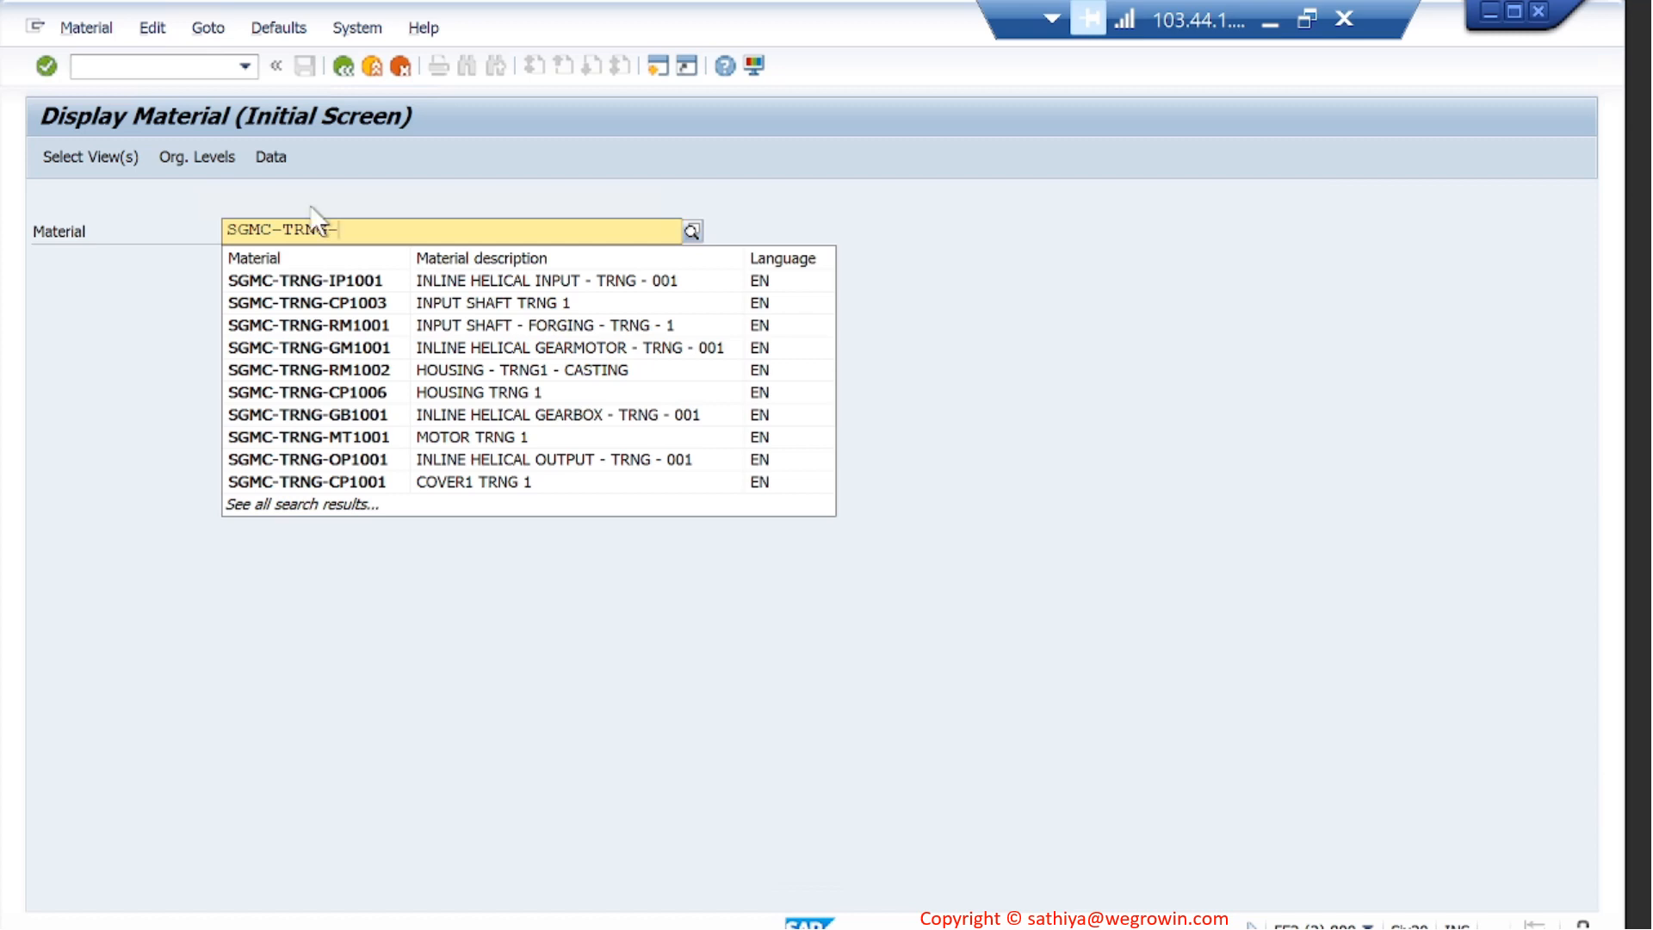
pyautogui.write('IP1001')
pyautogui.press('Return')
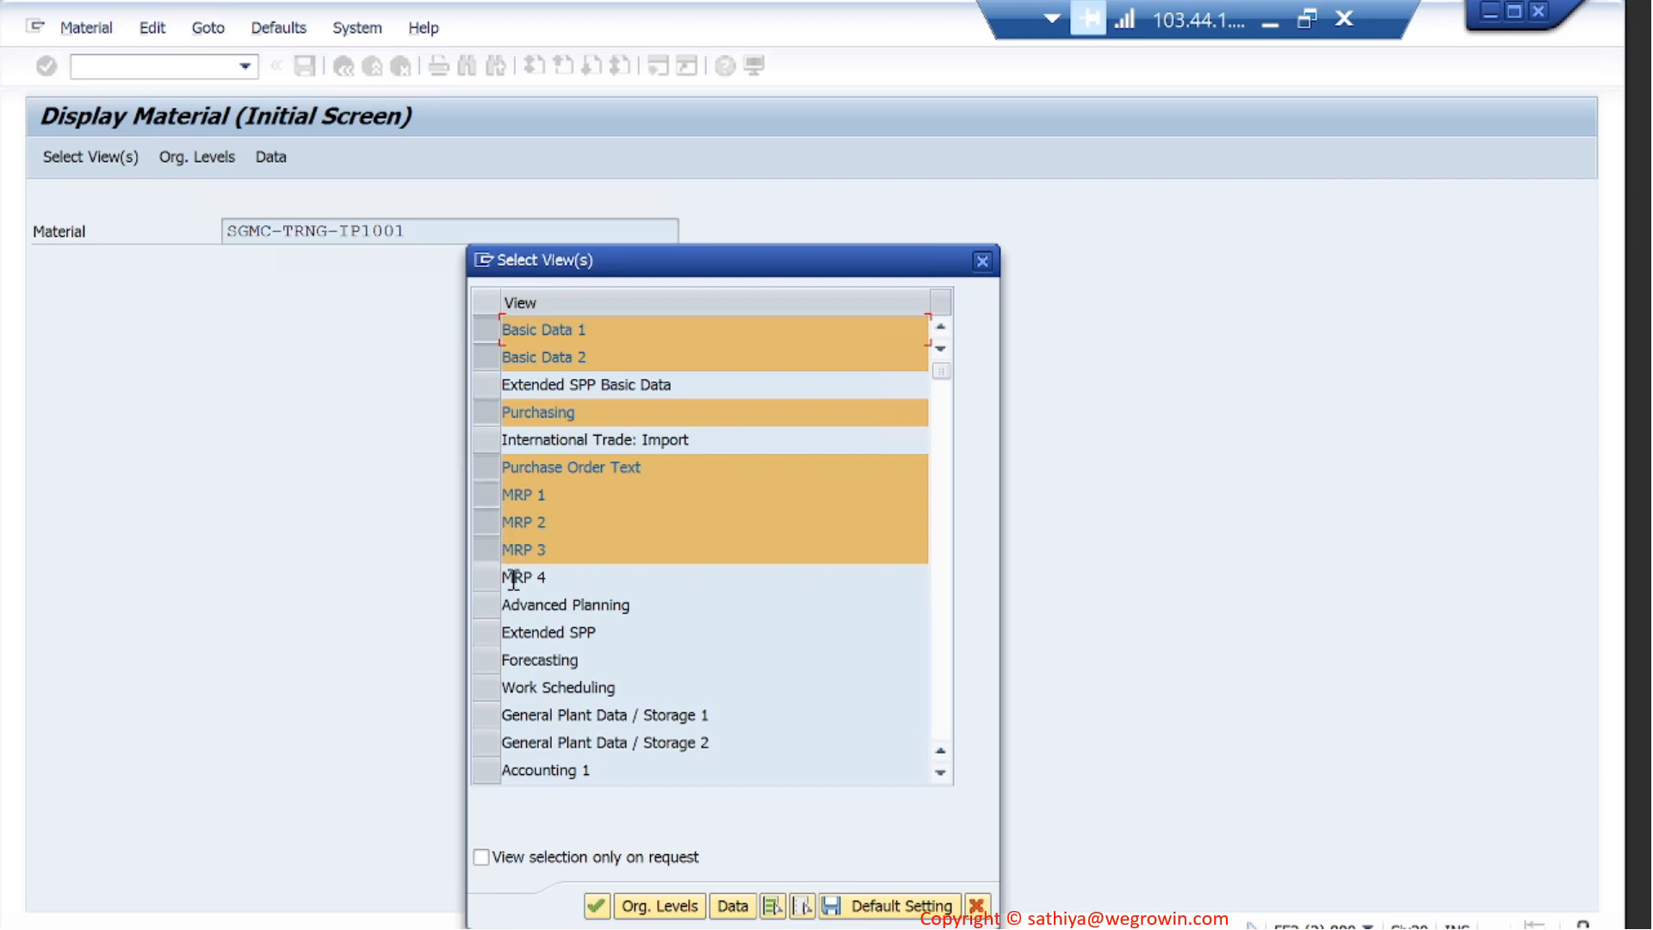
pyautogui.click(484, 575)
pyautogui.press('Return')
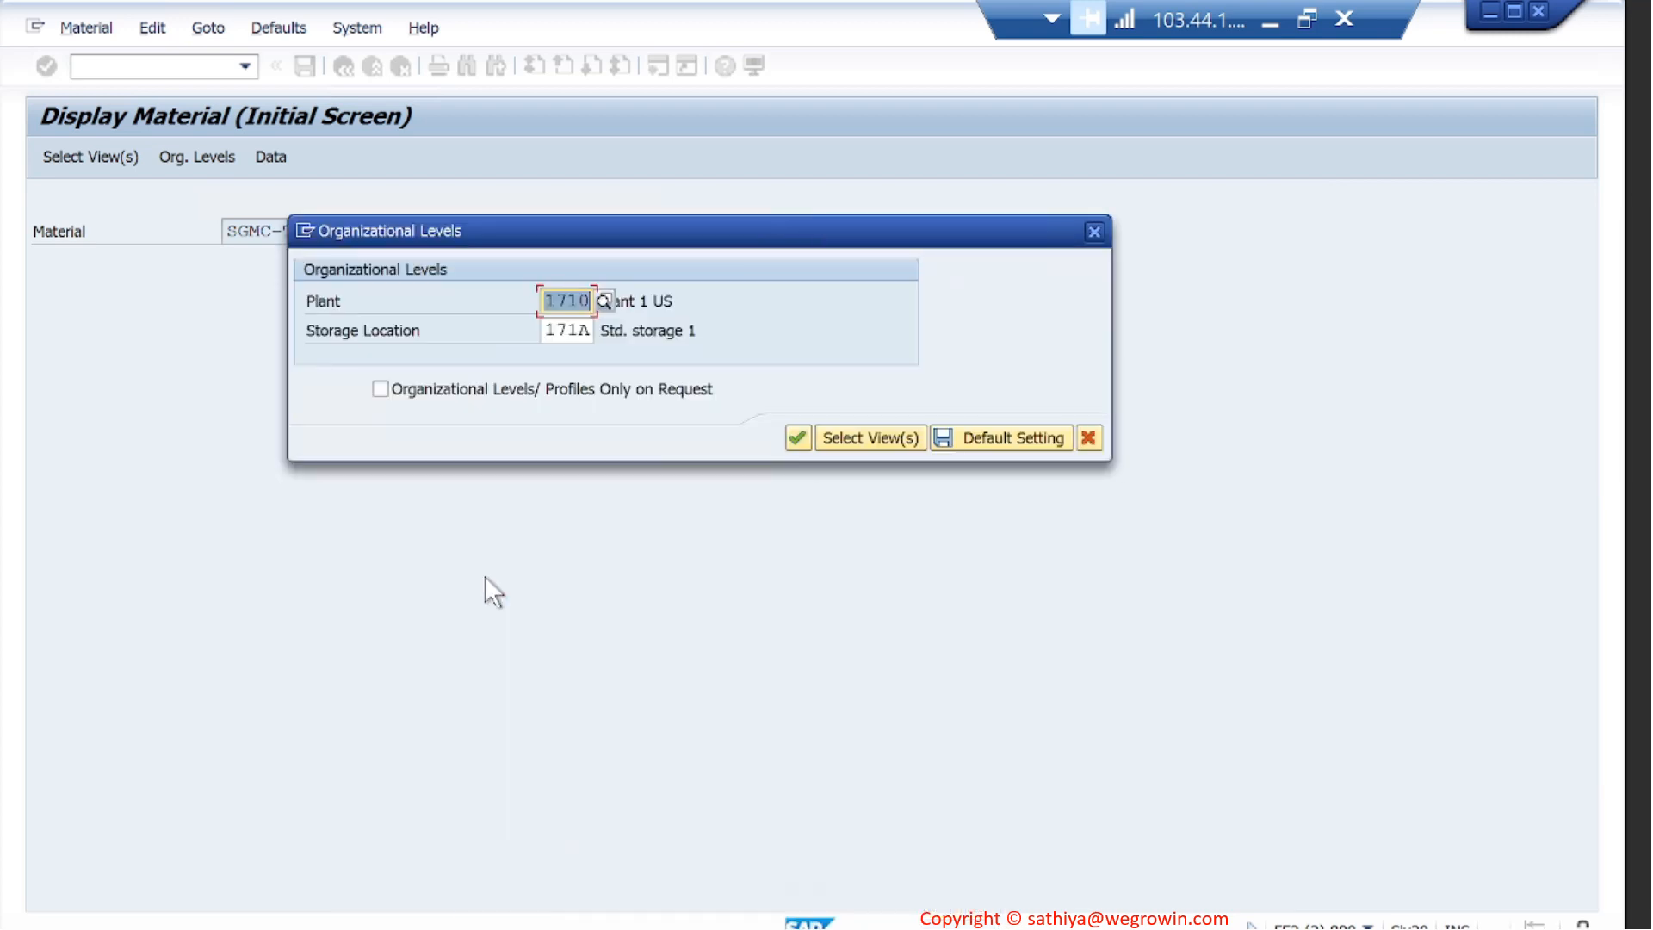
pyautogui.press('Return')
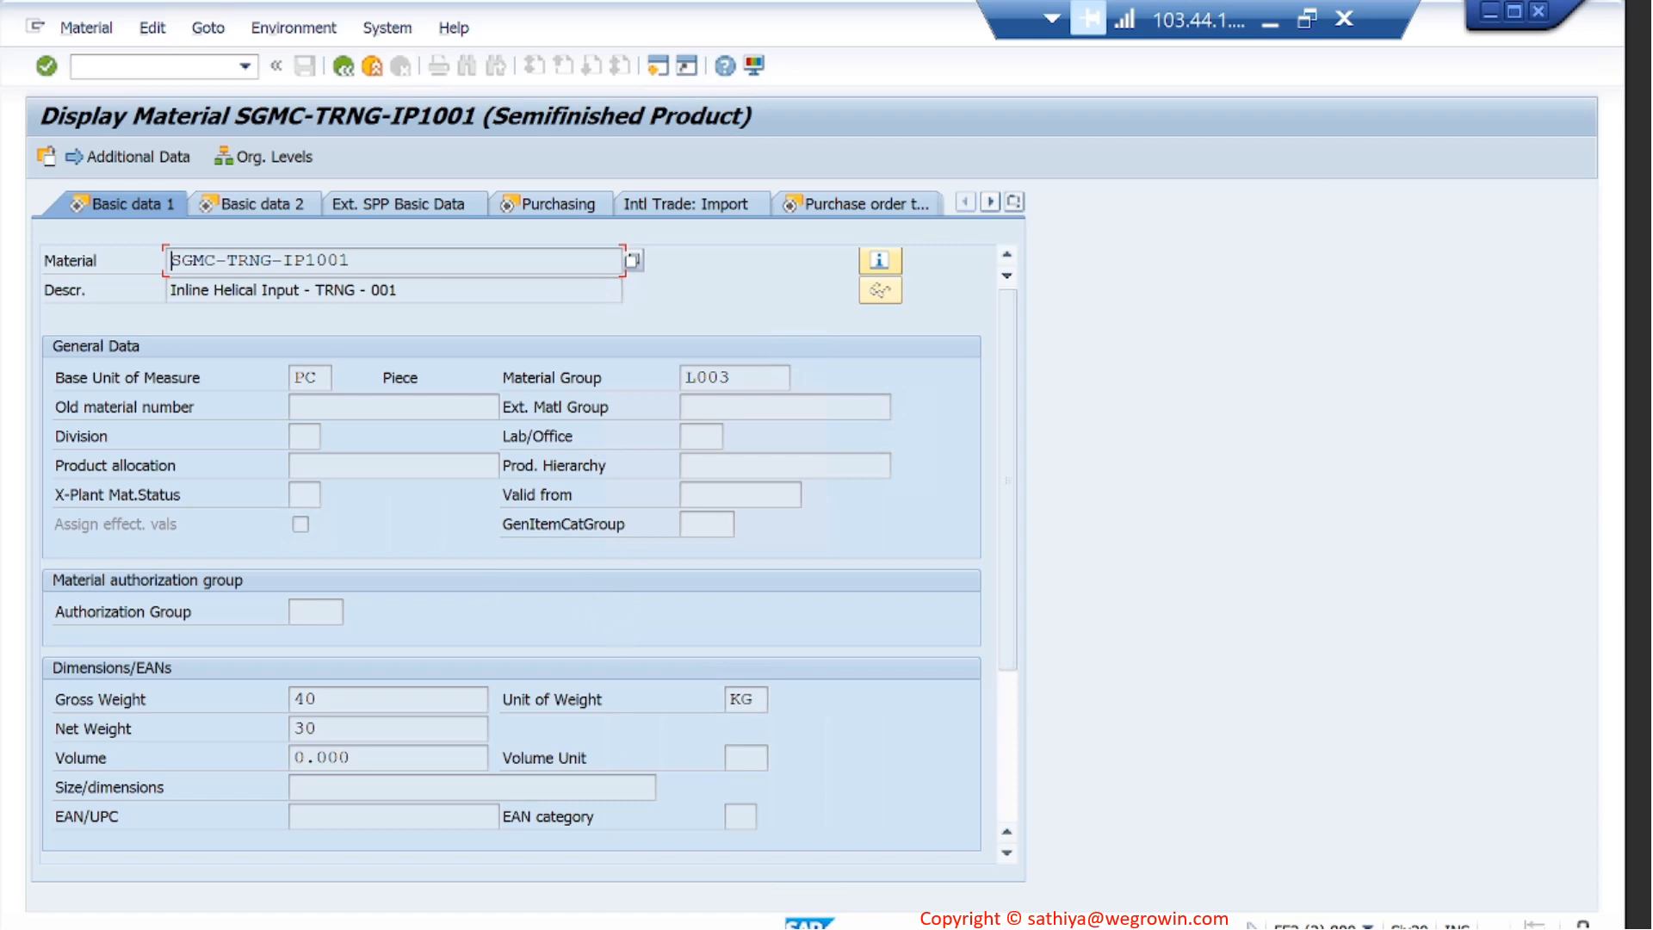
# - In the Create Material session, enter material SGMC-S001-IP1001 and set the material type to HALB Semifinished Product
pyautogui.moveTo(594, 919)
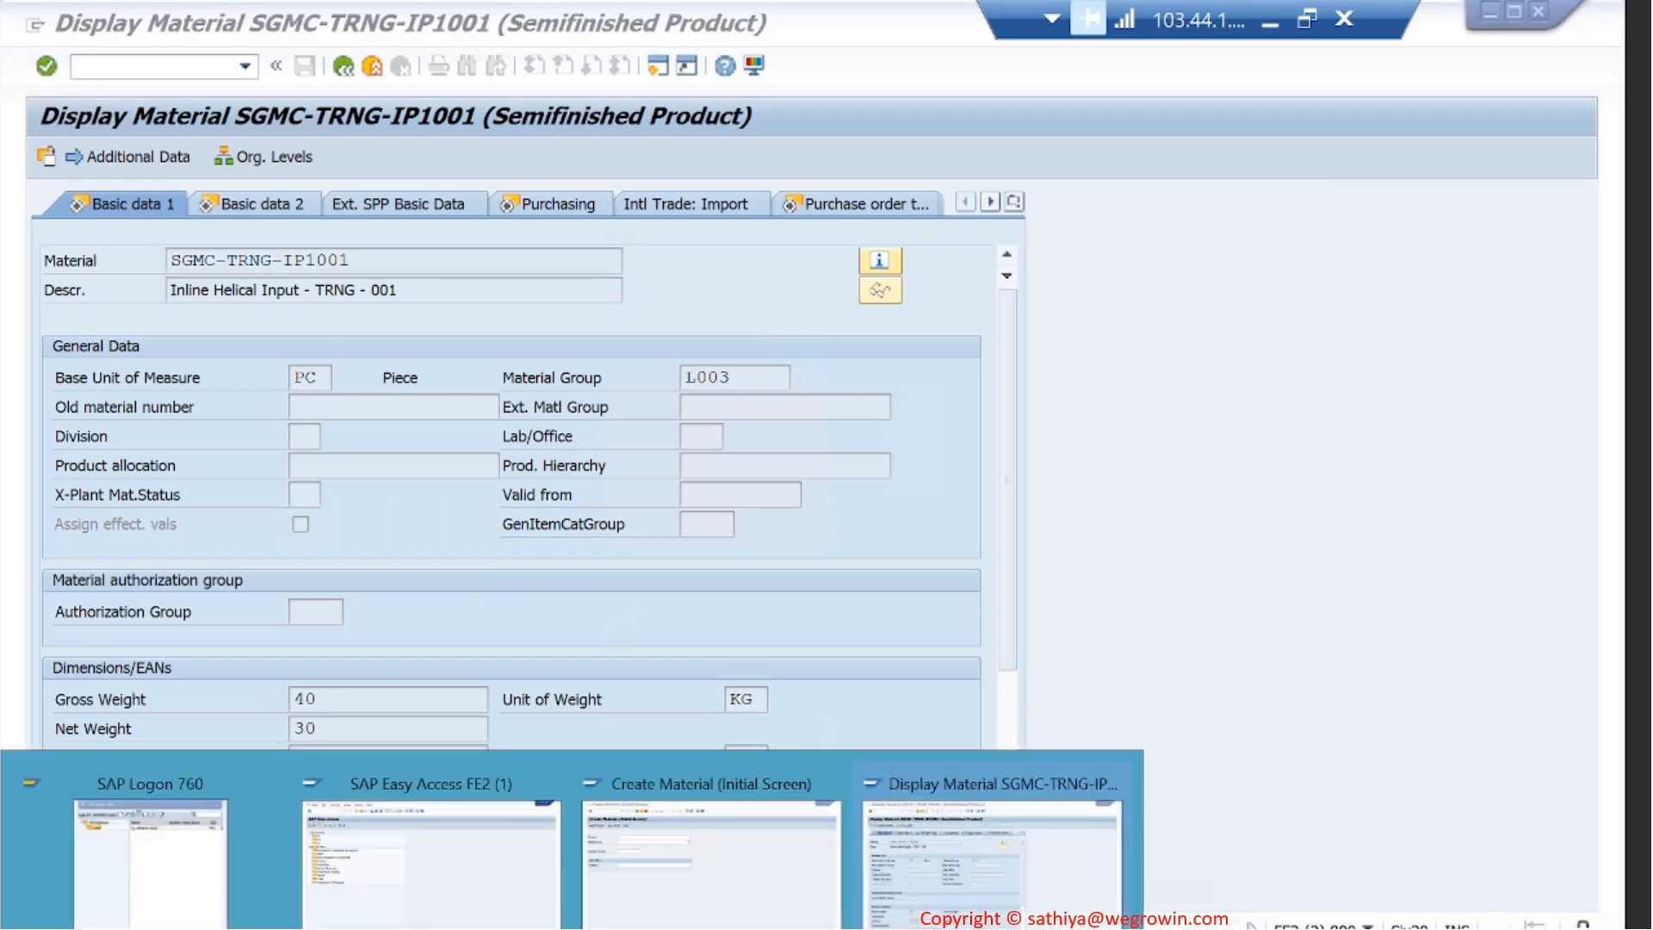
pyautogui.click(736, 851)
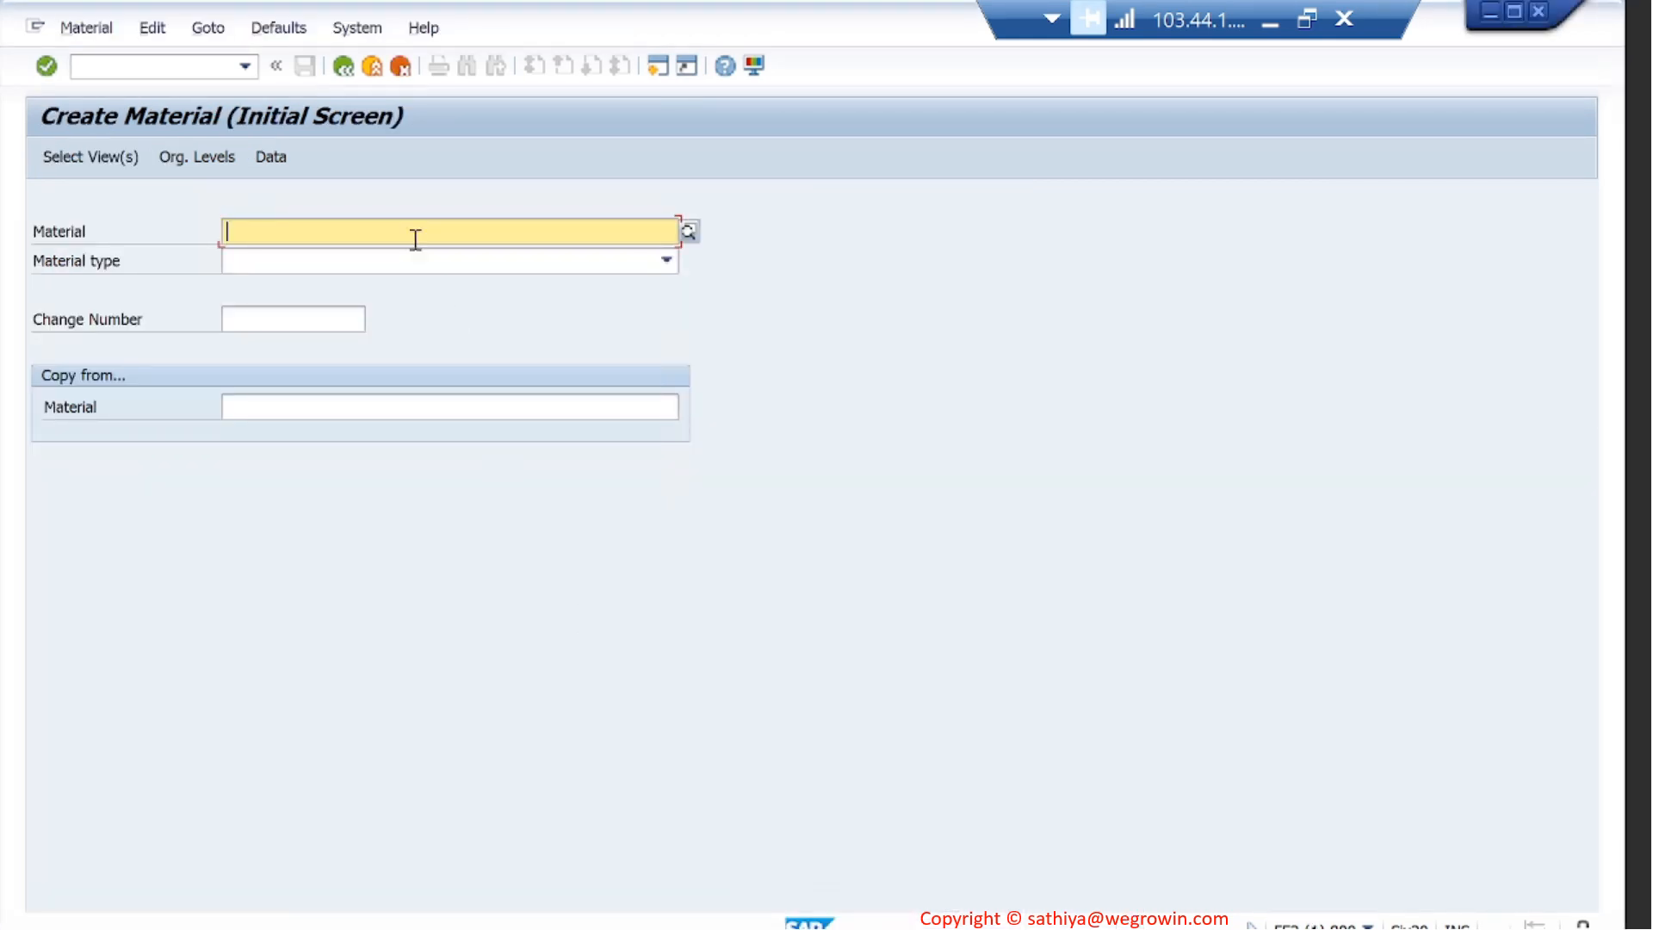
pyautogui.write('SGMC-')
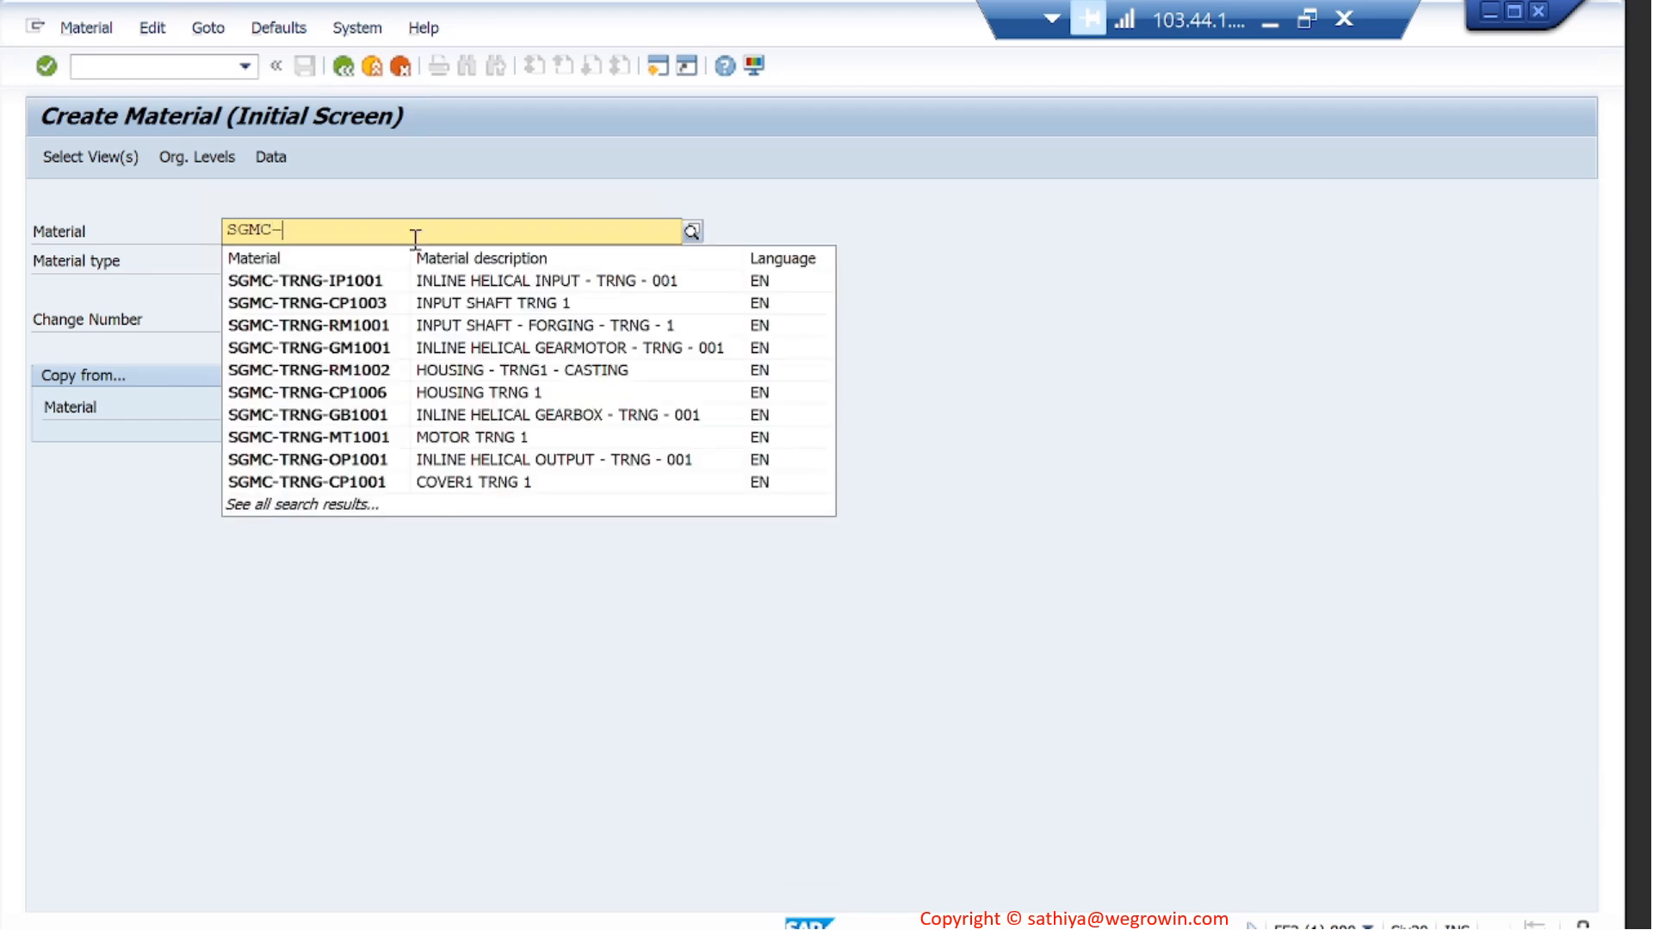
pyautogui.write('S001')
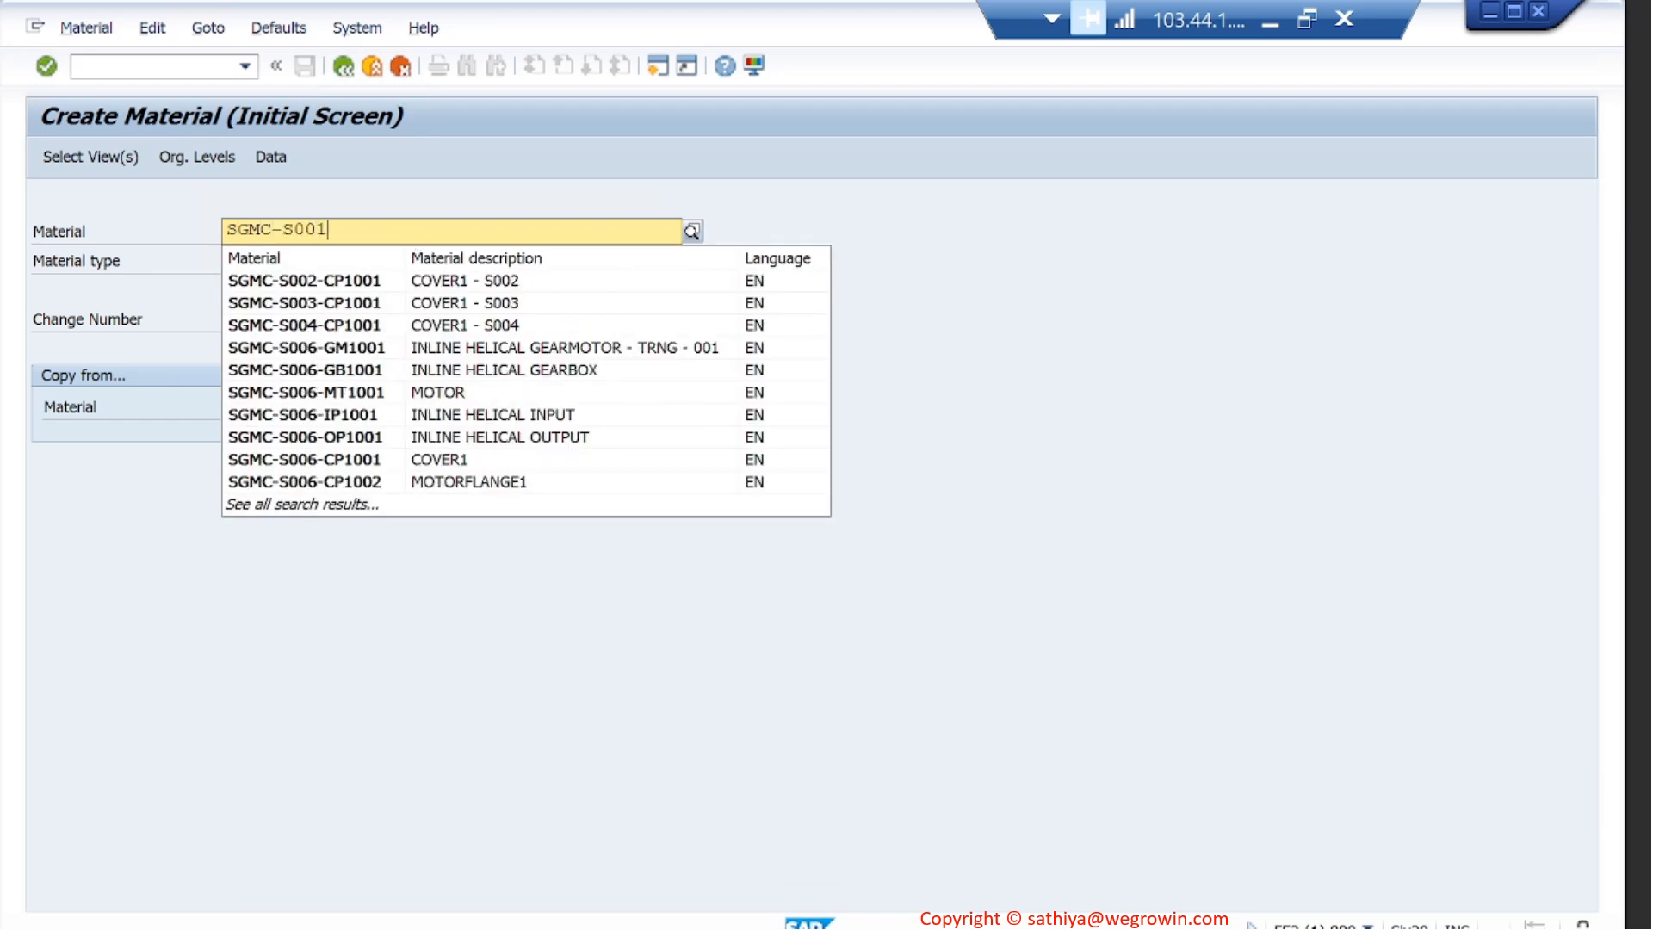
pyautogui.write('-I')
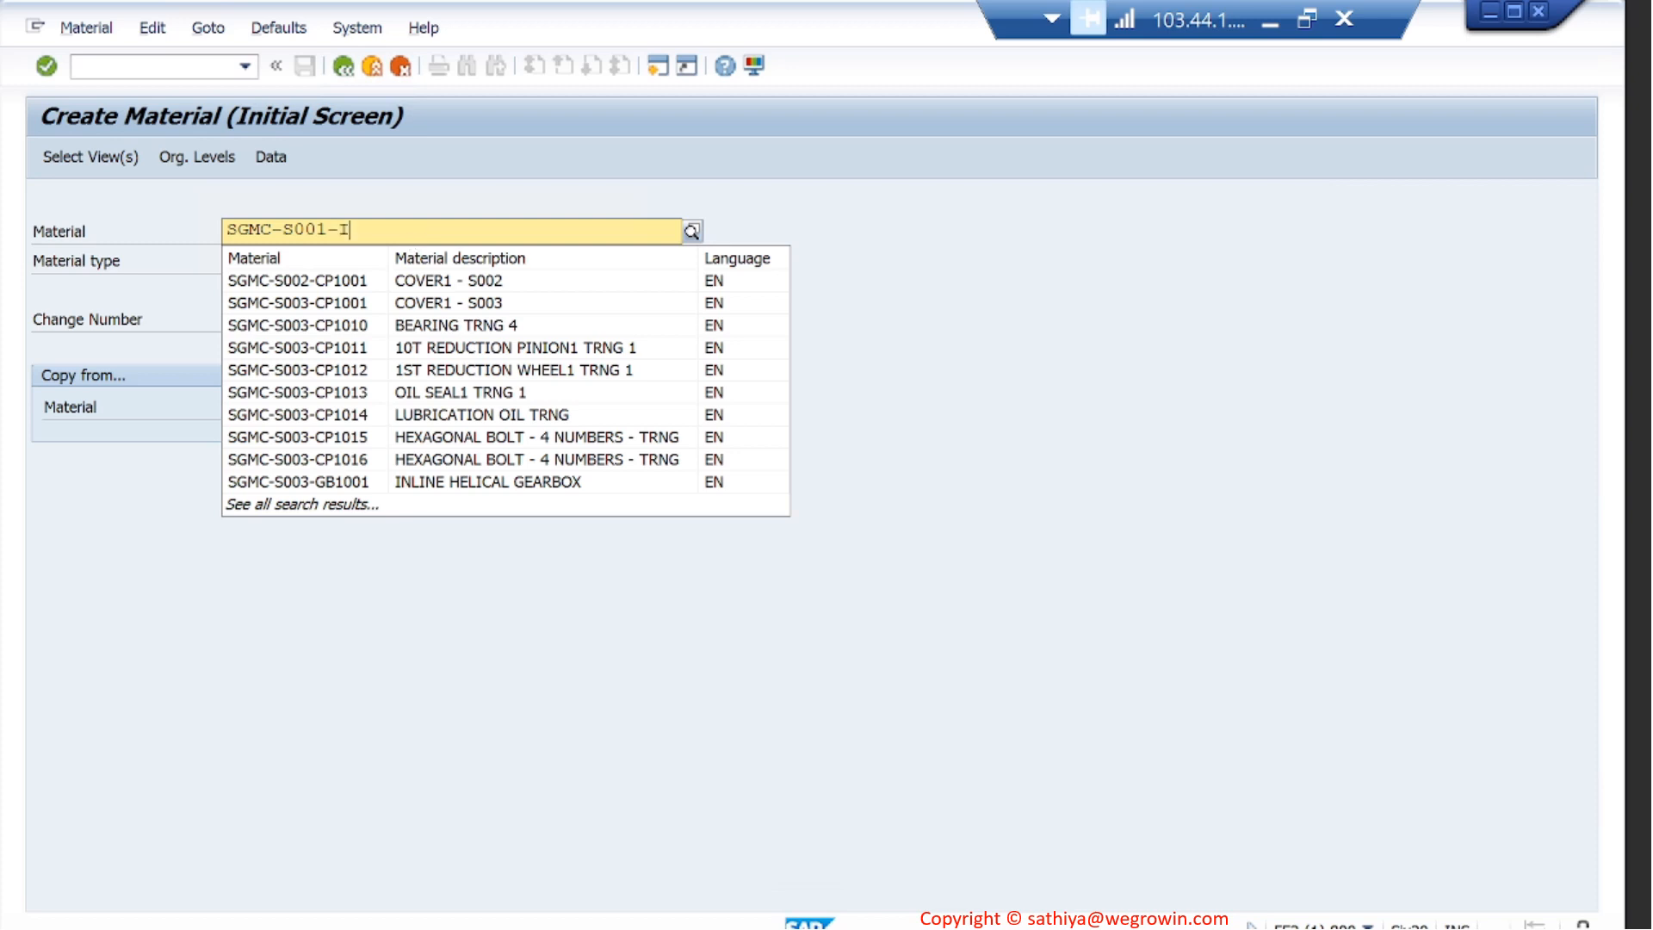
pyautogui.write('P1001')
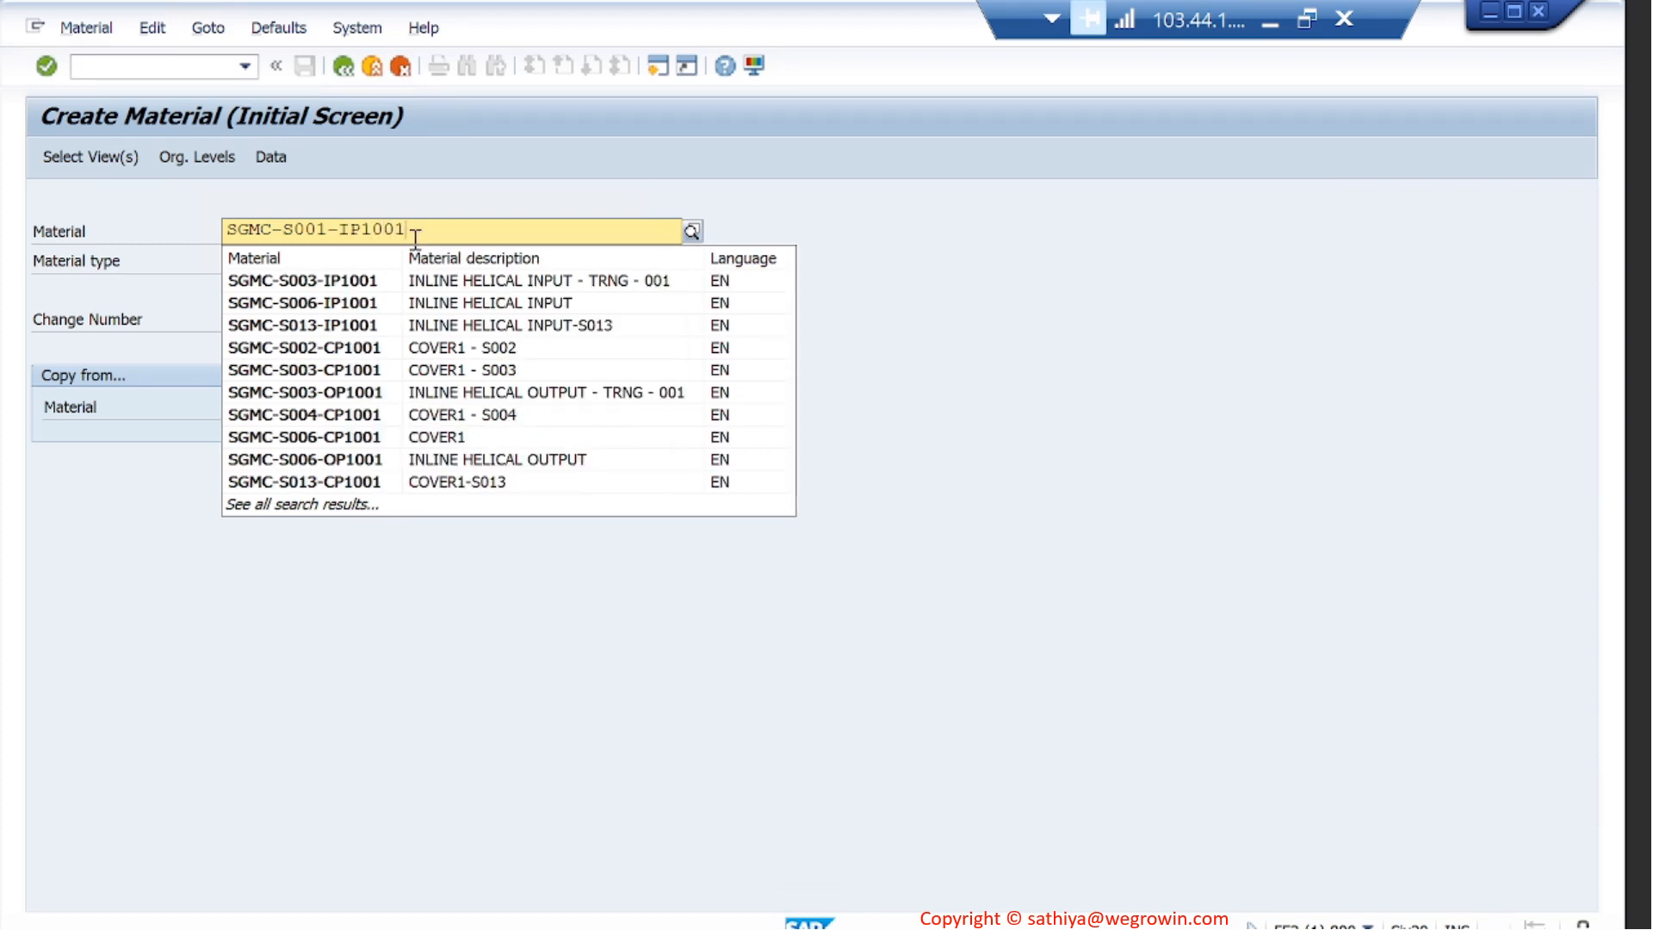
pyautogui.click(926, 205)
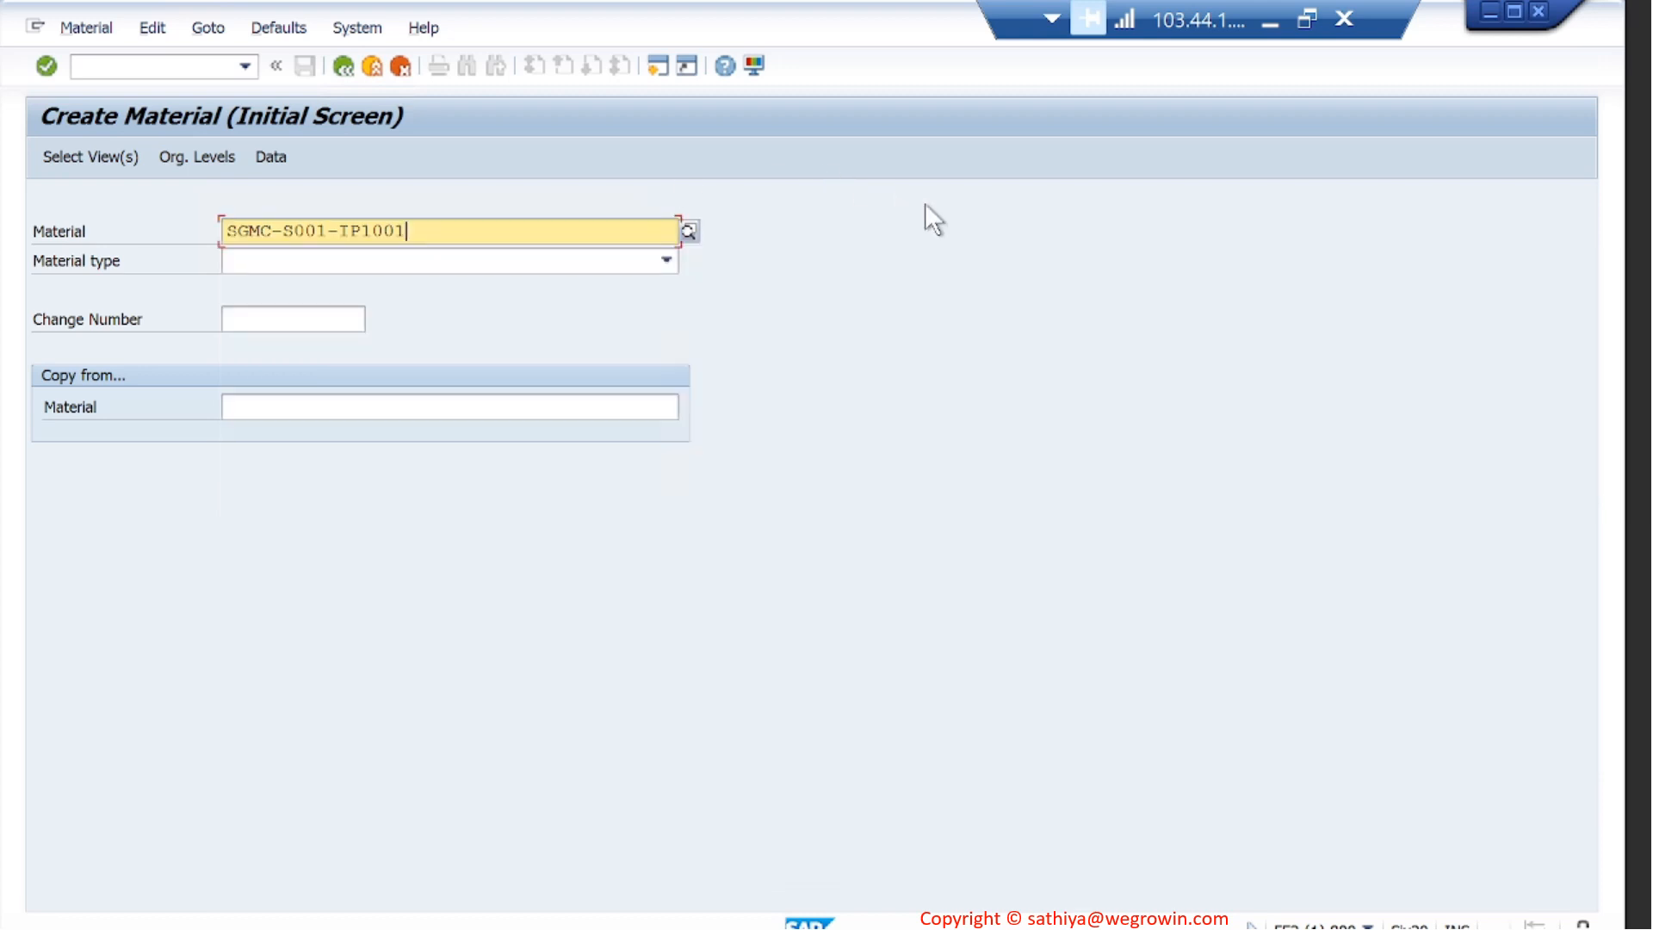
pyautogui.click(666, 261)
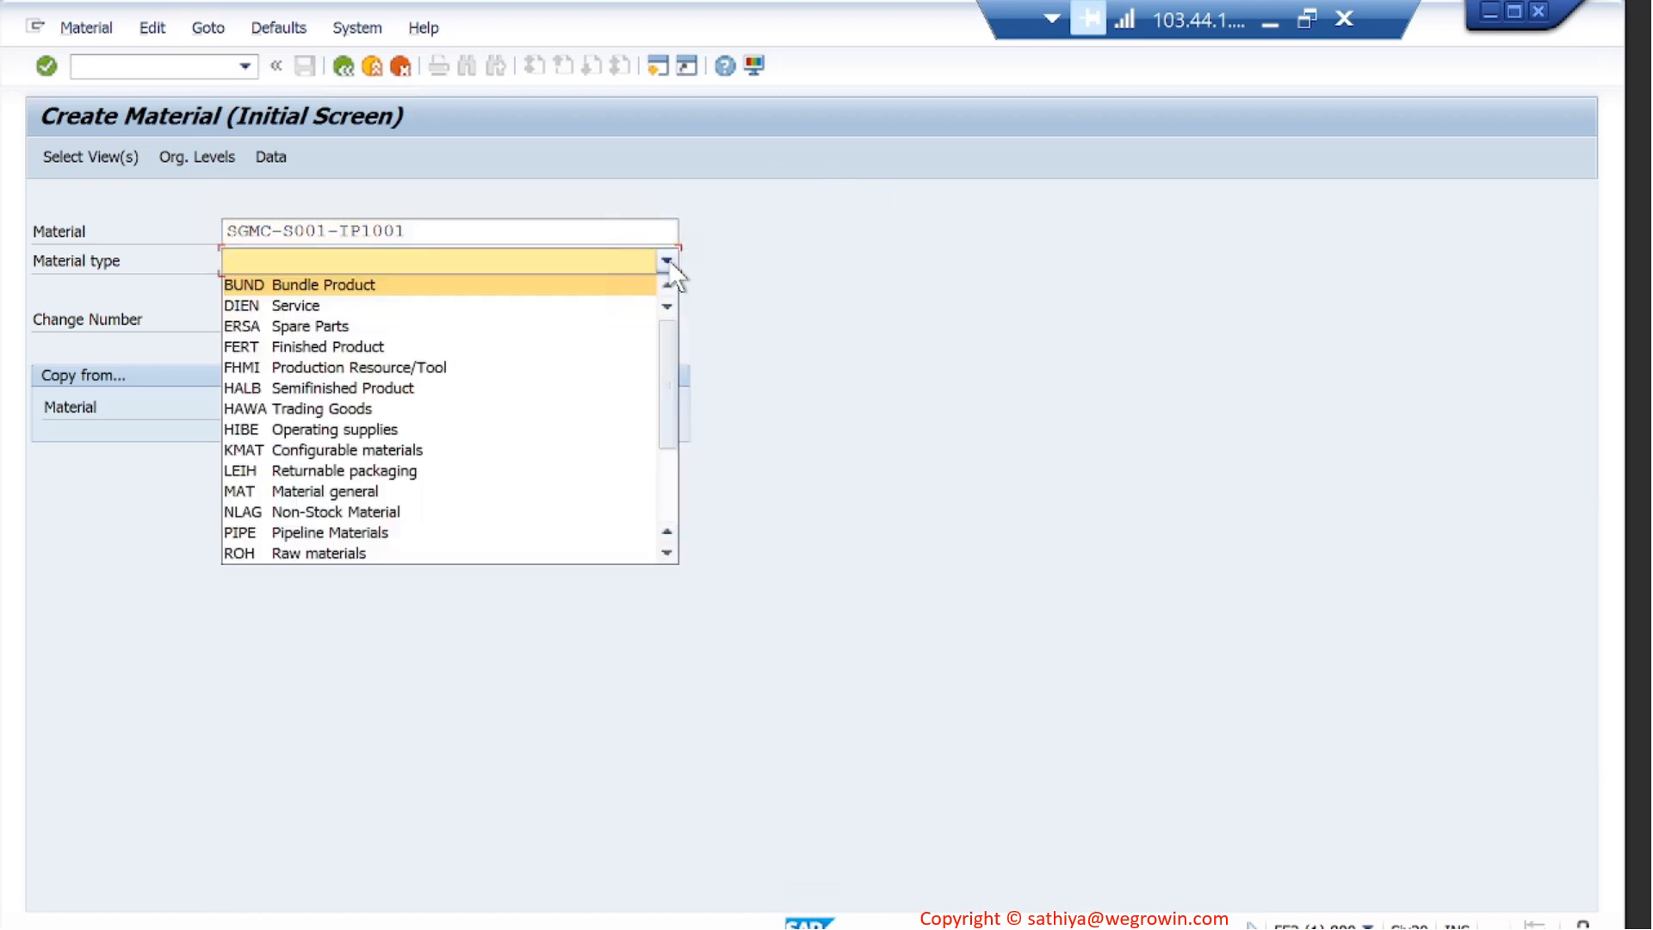
pyautogui.click(417, 385)
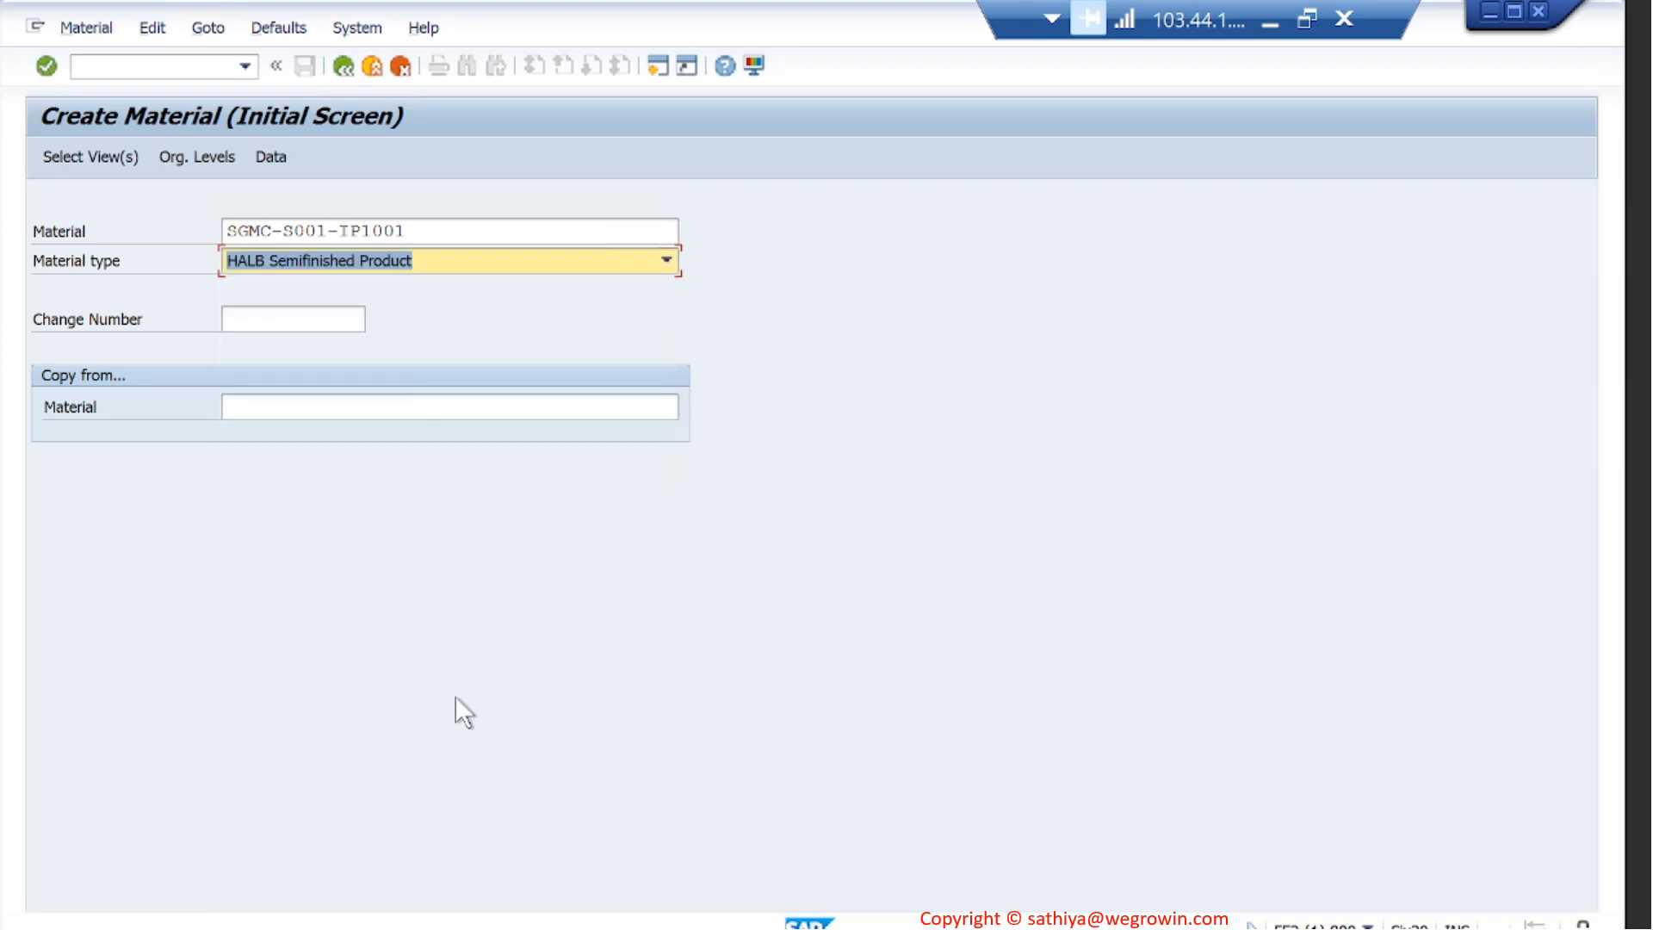
# - Check the material type in the info window of reference material SGMC-TRNG-IP1001, and return to the Create Material session
pyautogui.click(401, 928)
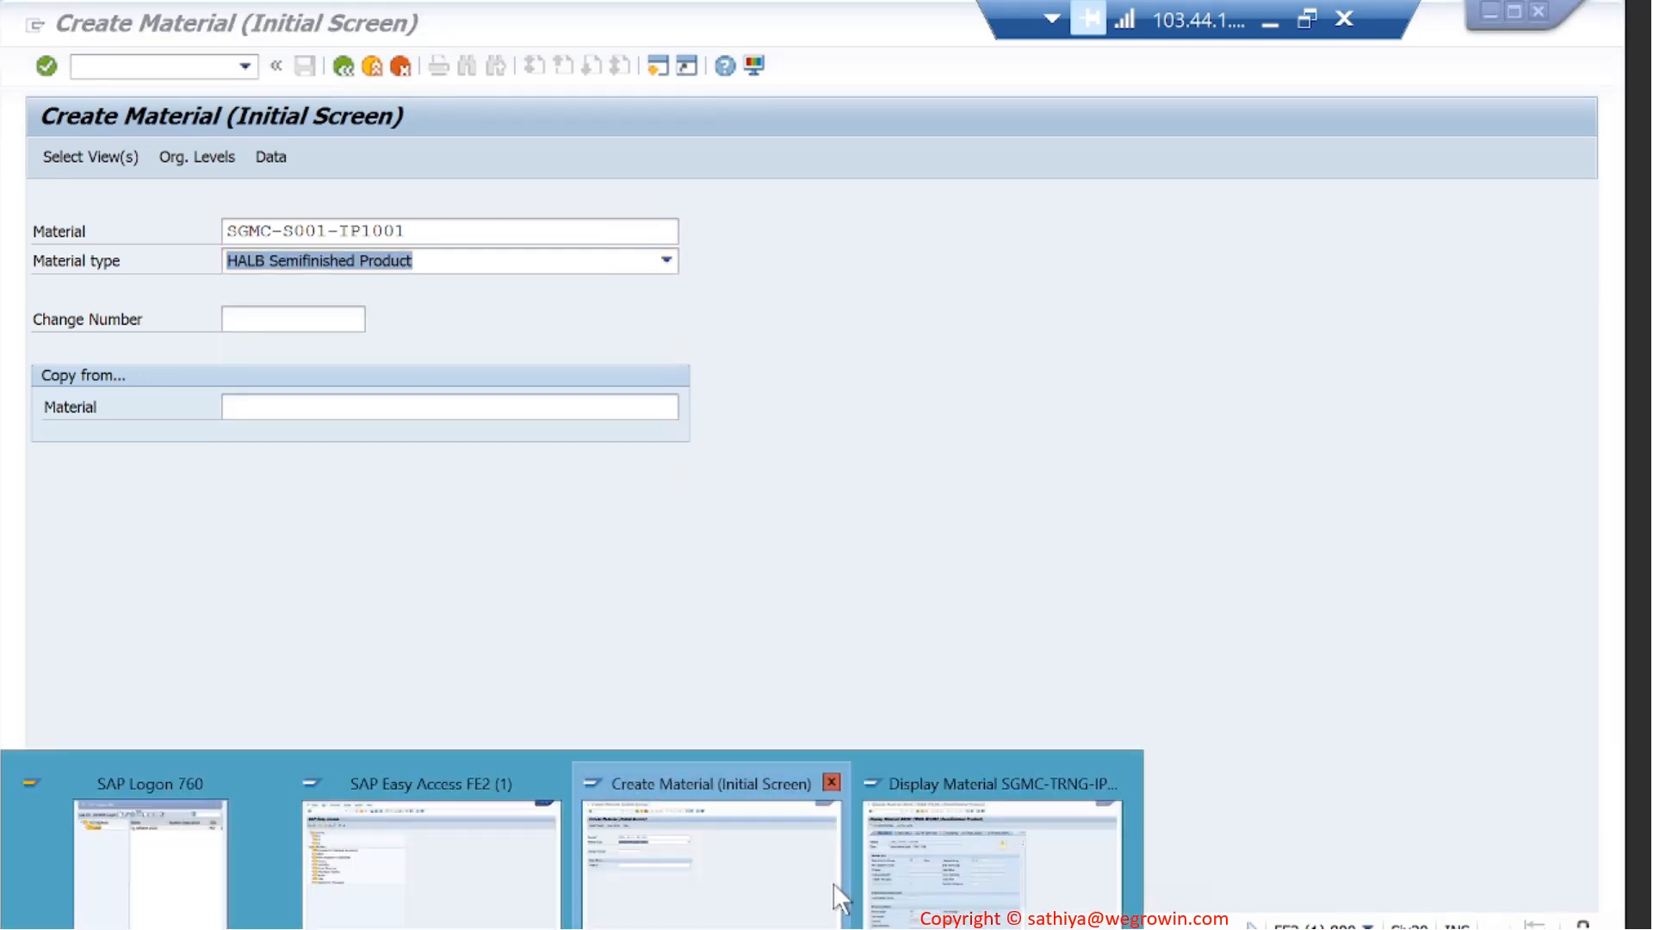
pyautogui.click(965, 861)
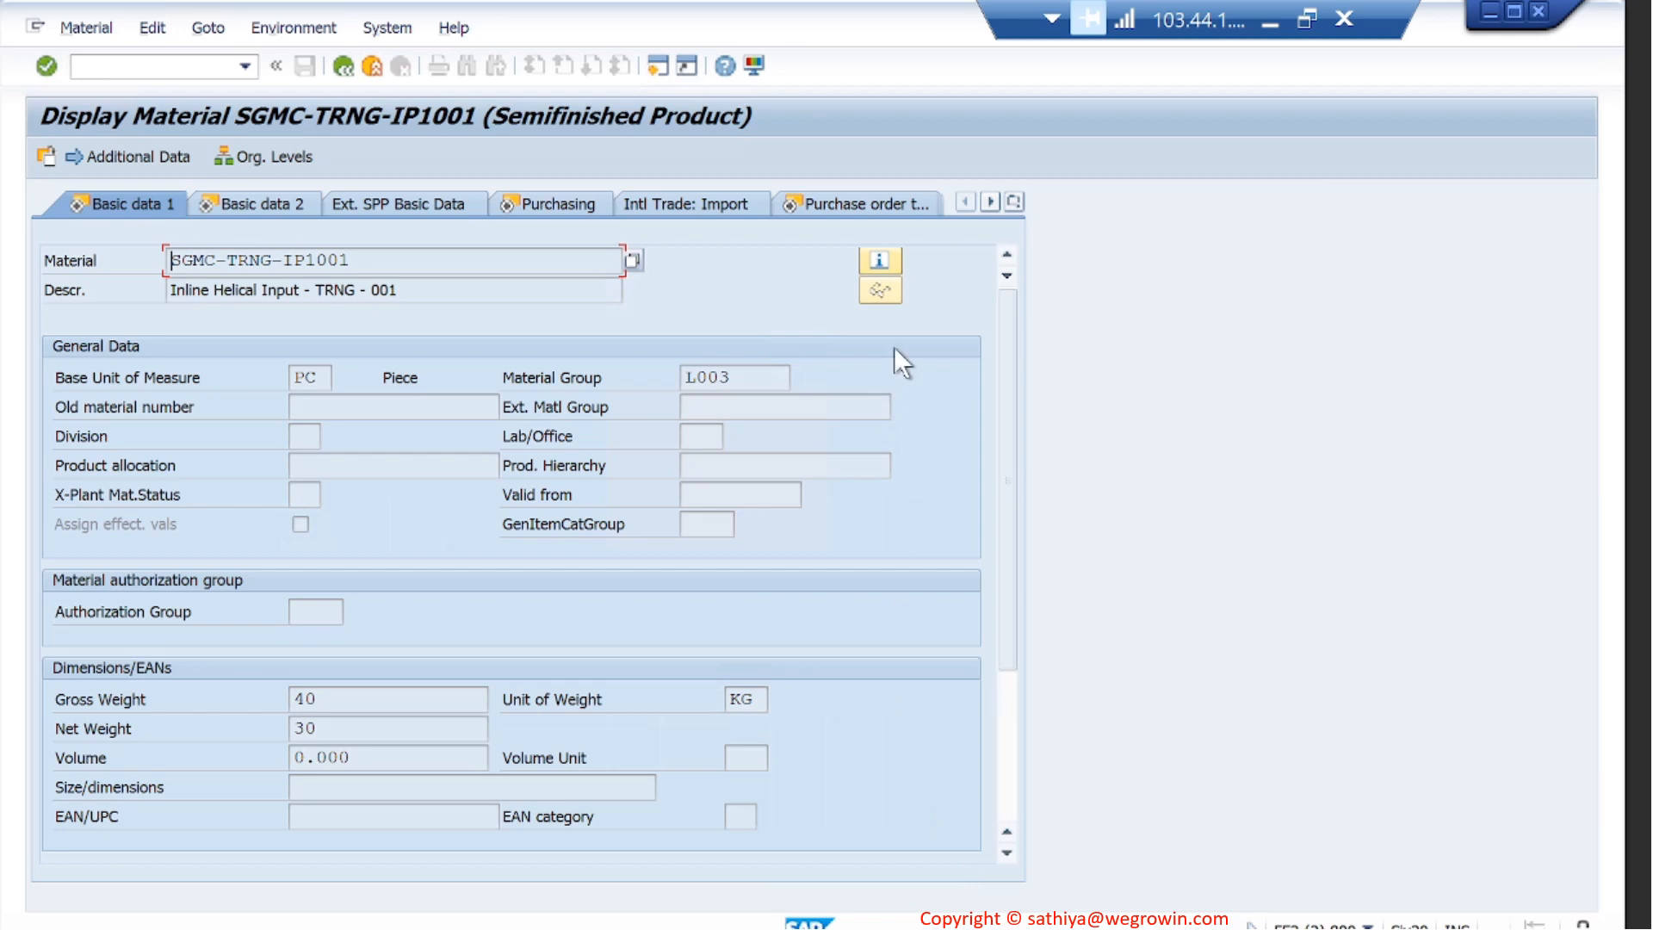
pyautogui.click(885, 257)
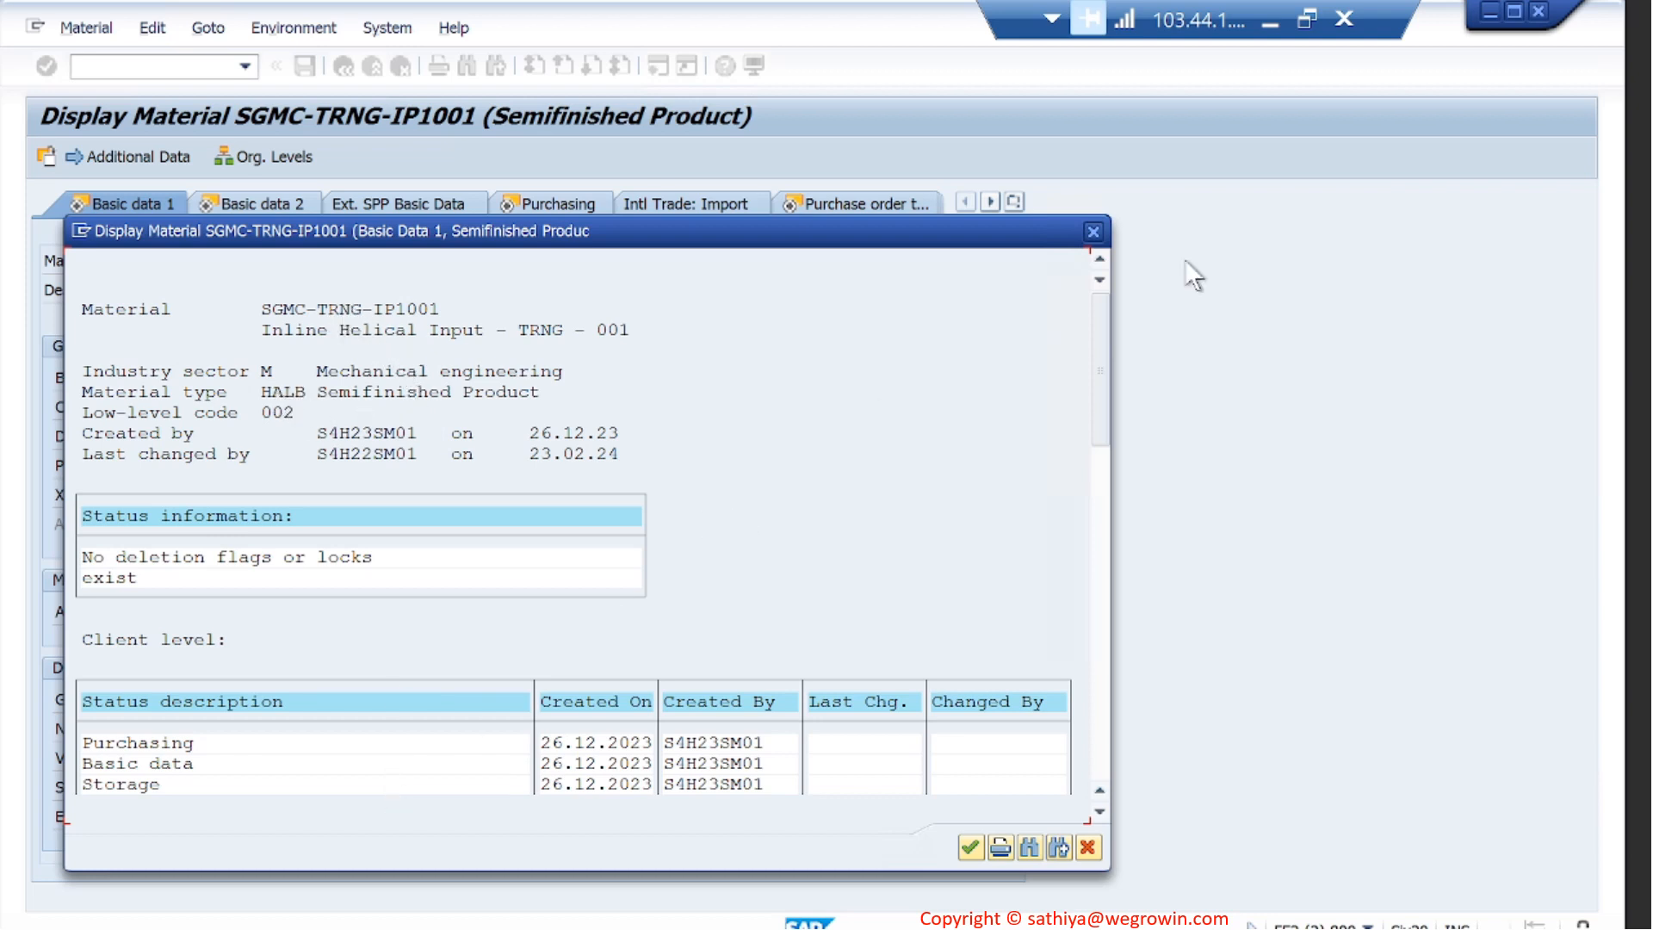
pyautogui.click(1094, 231)
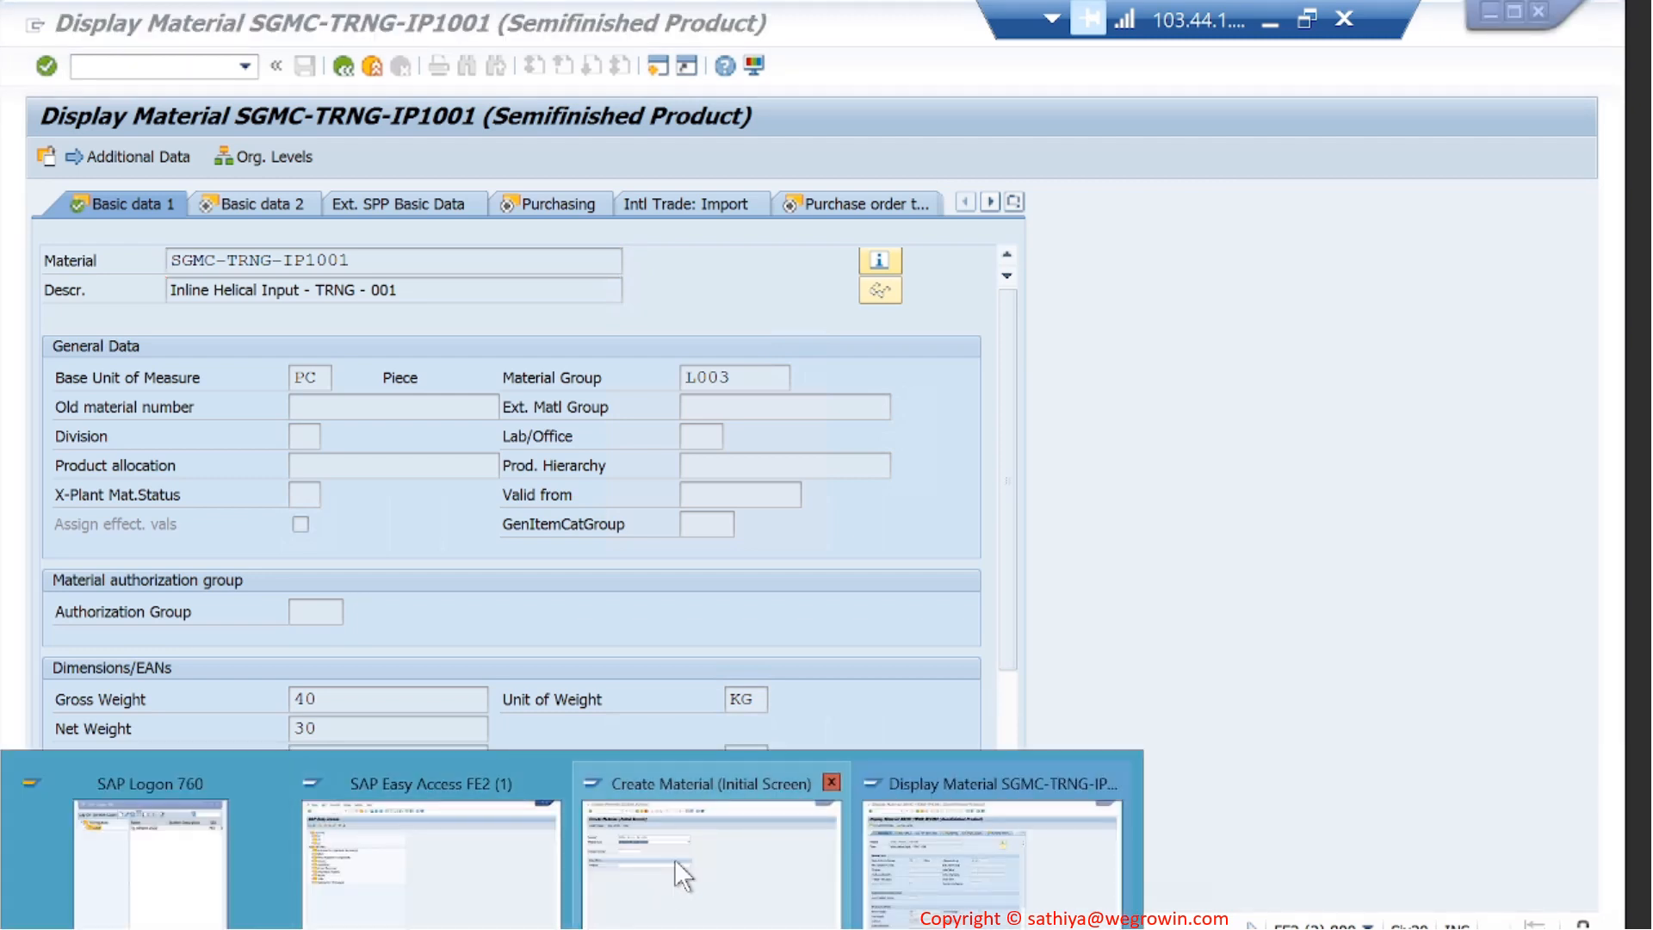
pyautogui.click(674, 859)
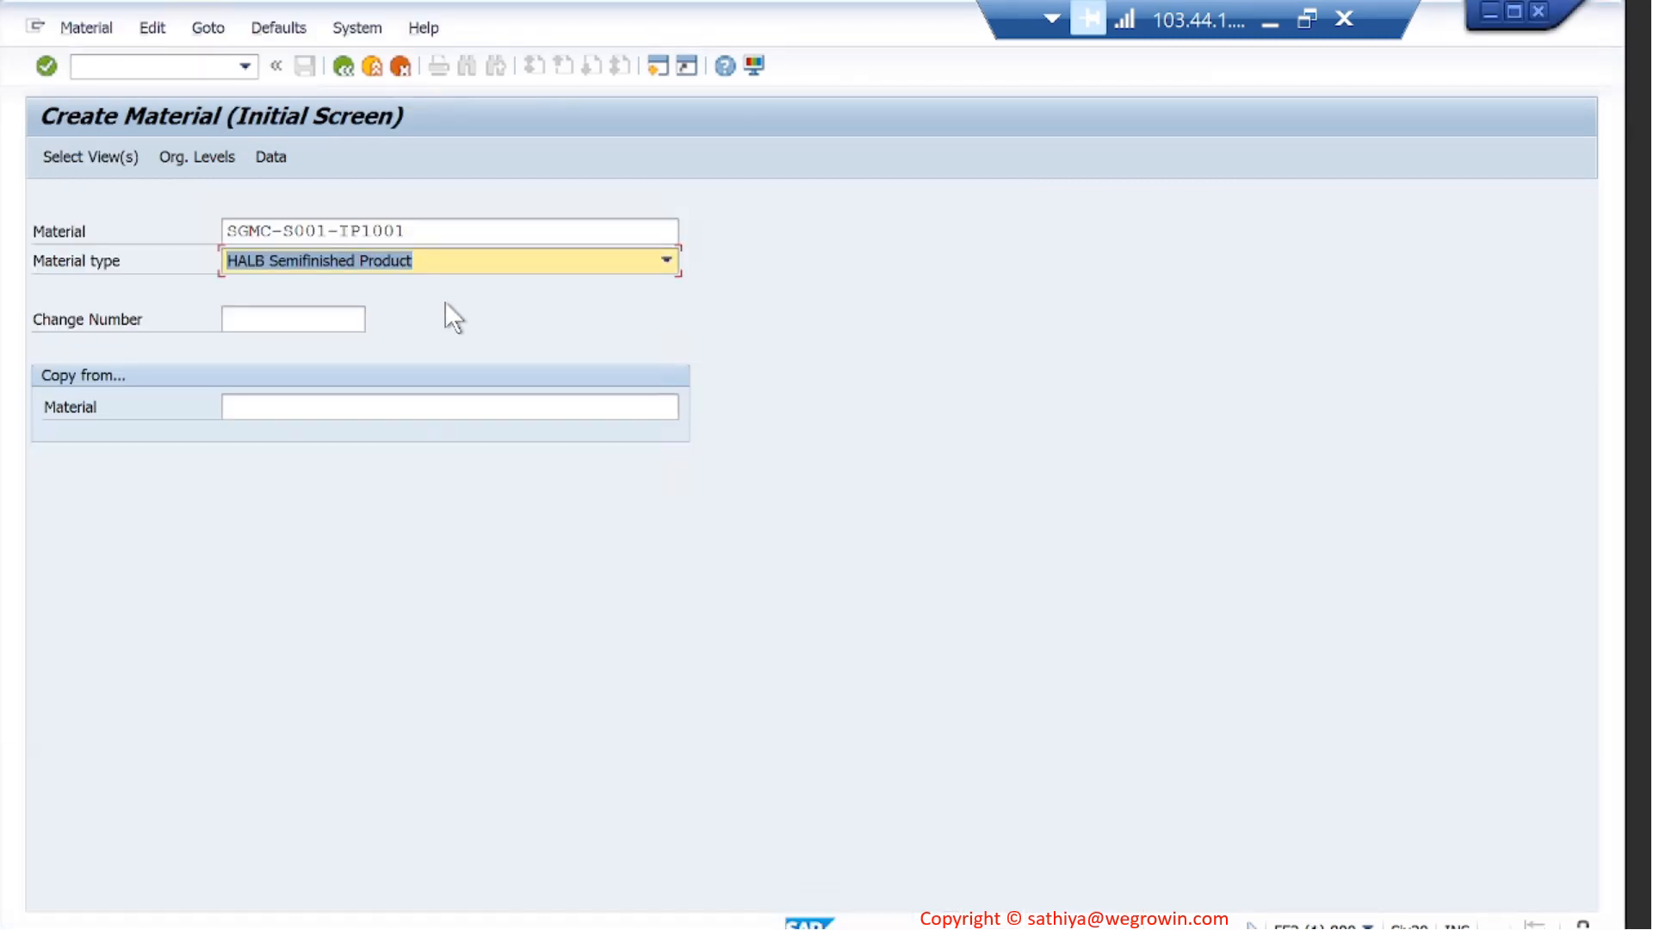
# - Add MRP 4 to the new material's views, store the selection as default, and accept plant 1710 with storage location 171A
pyautogui.press('Return')
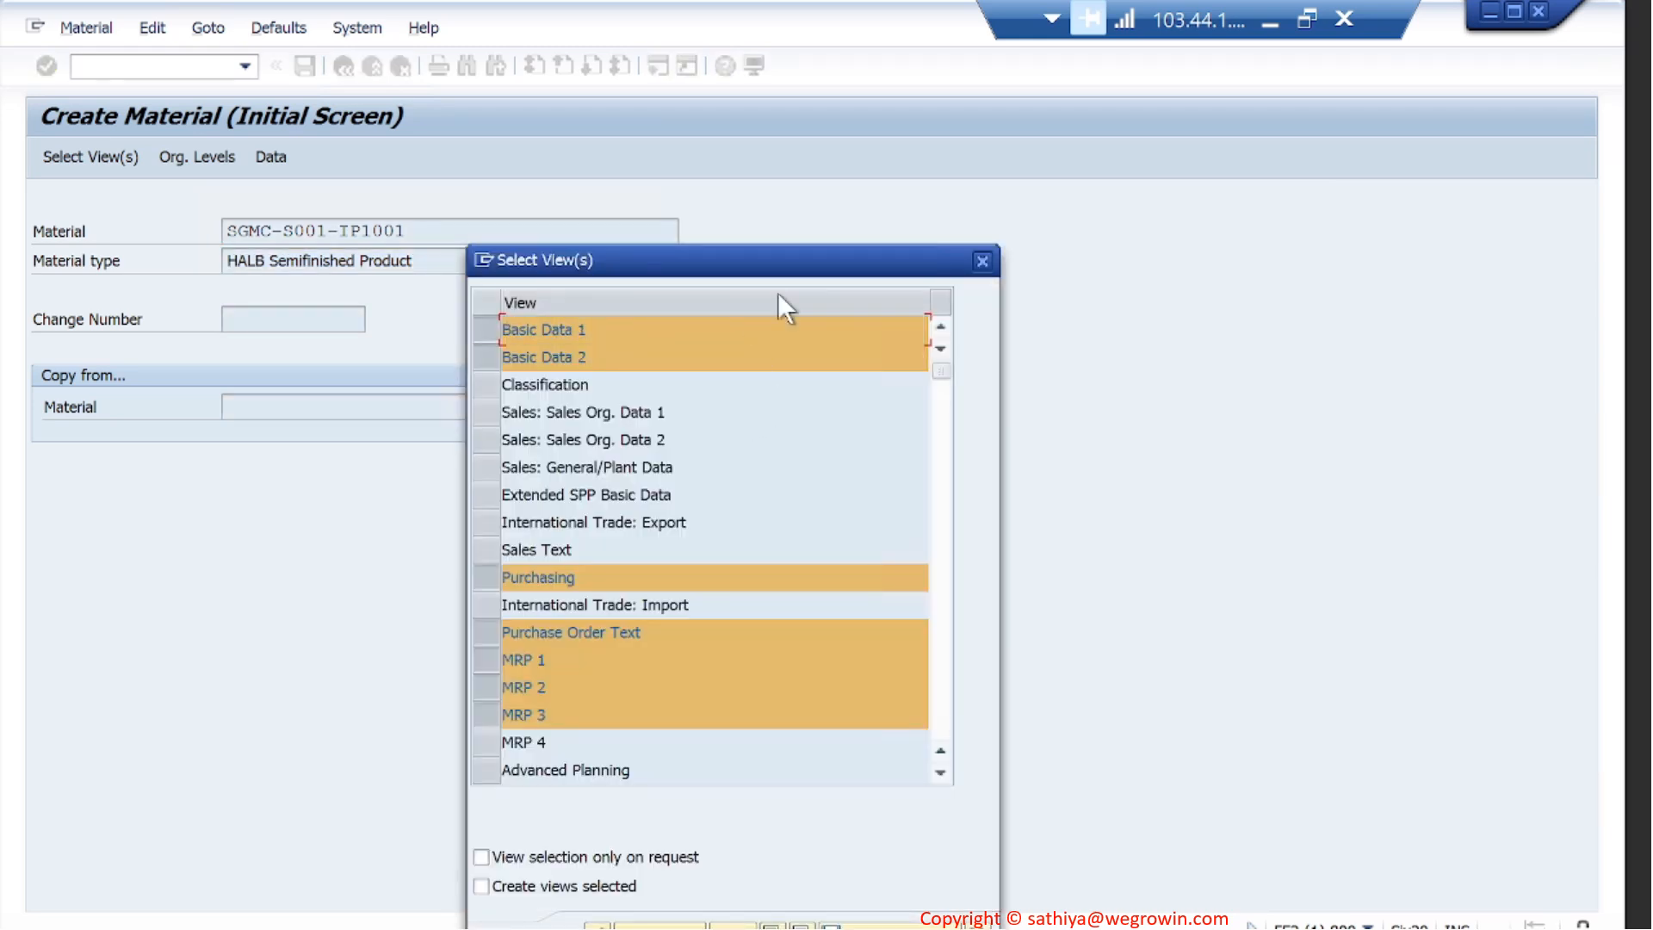
pyautogui.moveTo(801, 261); pyautogui.dragTo(829, 123)
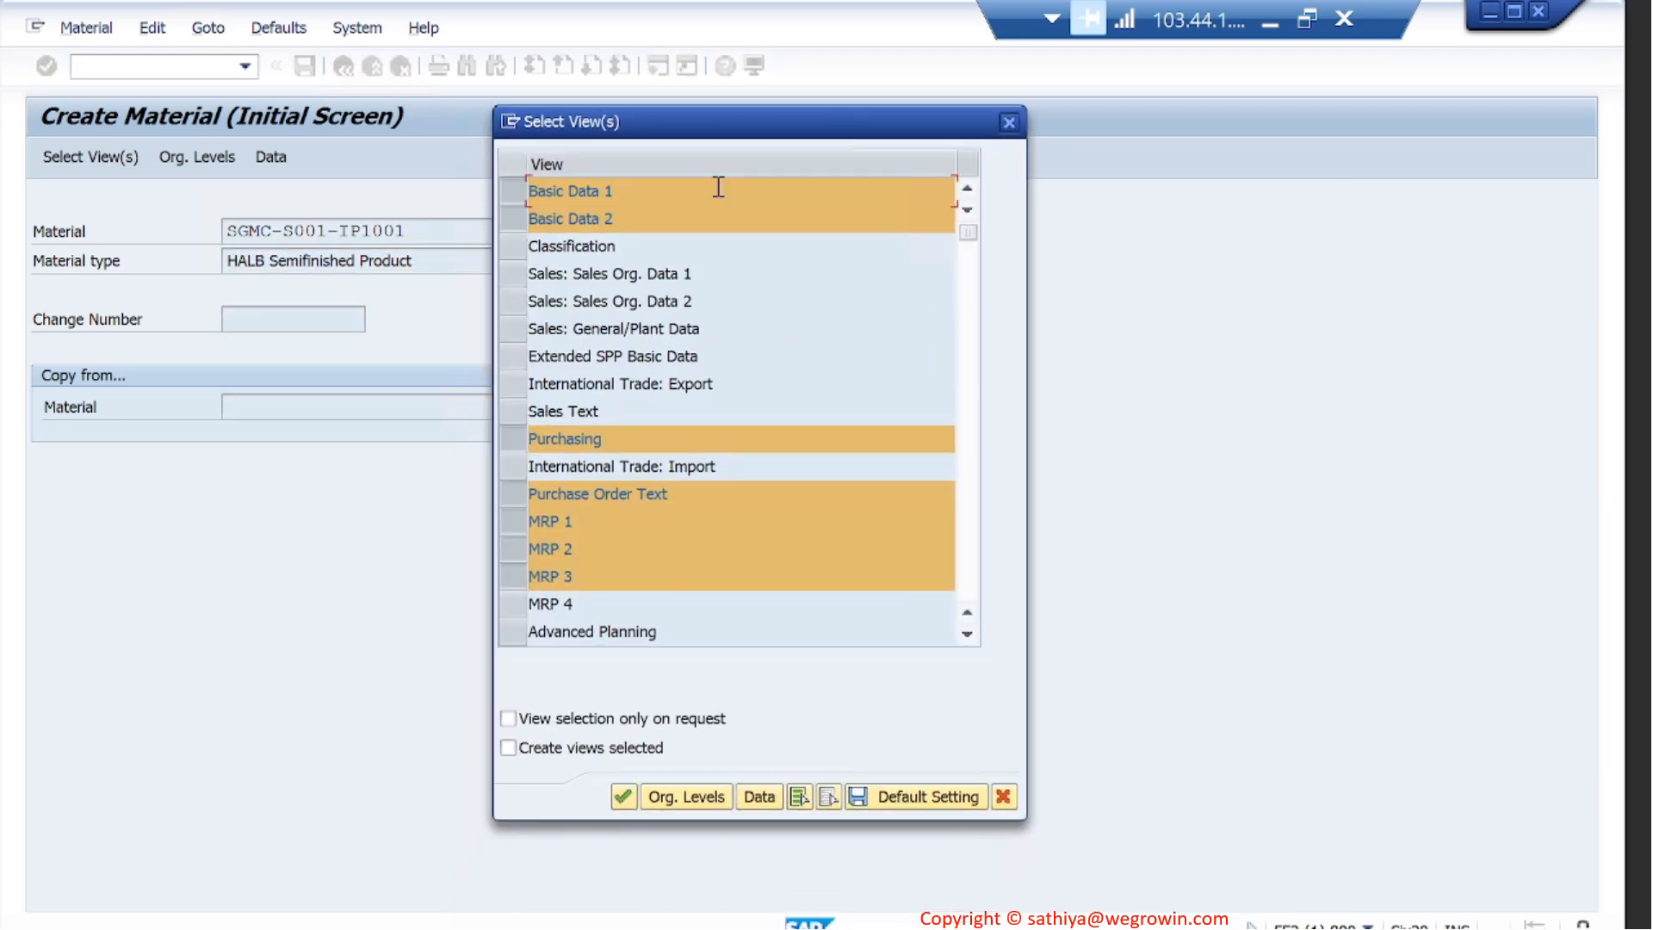
pyautogui.click(515, 603)
pyautogui.click(908, 797)
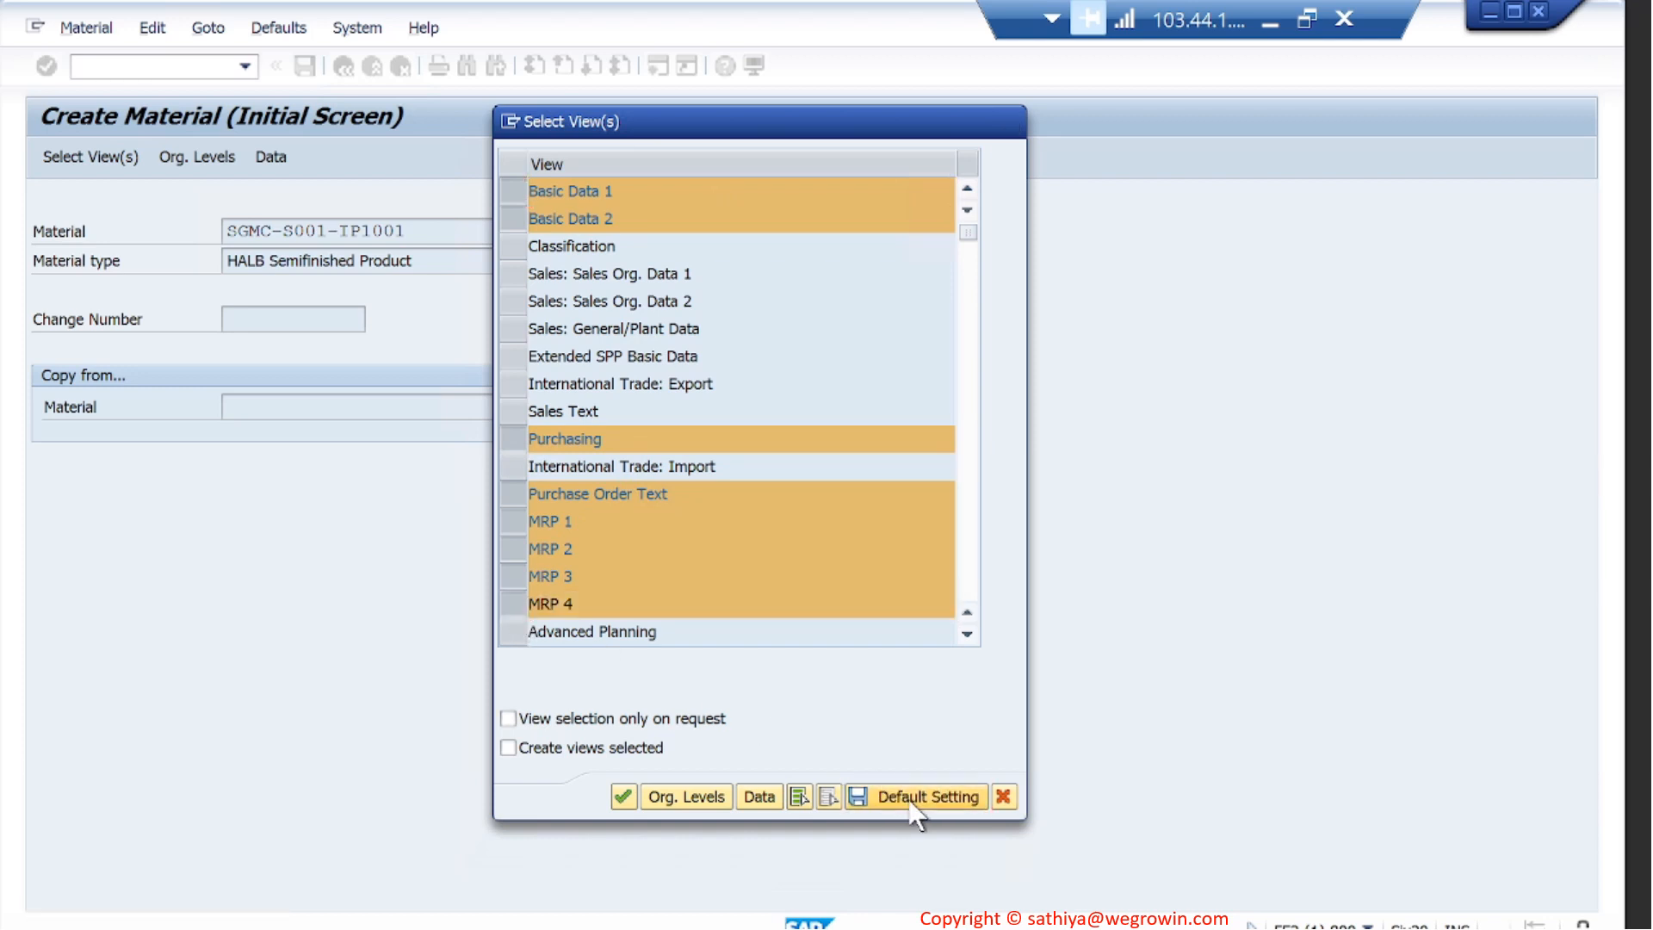
pyautogui.click(623, 797)
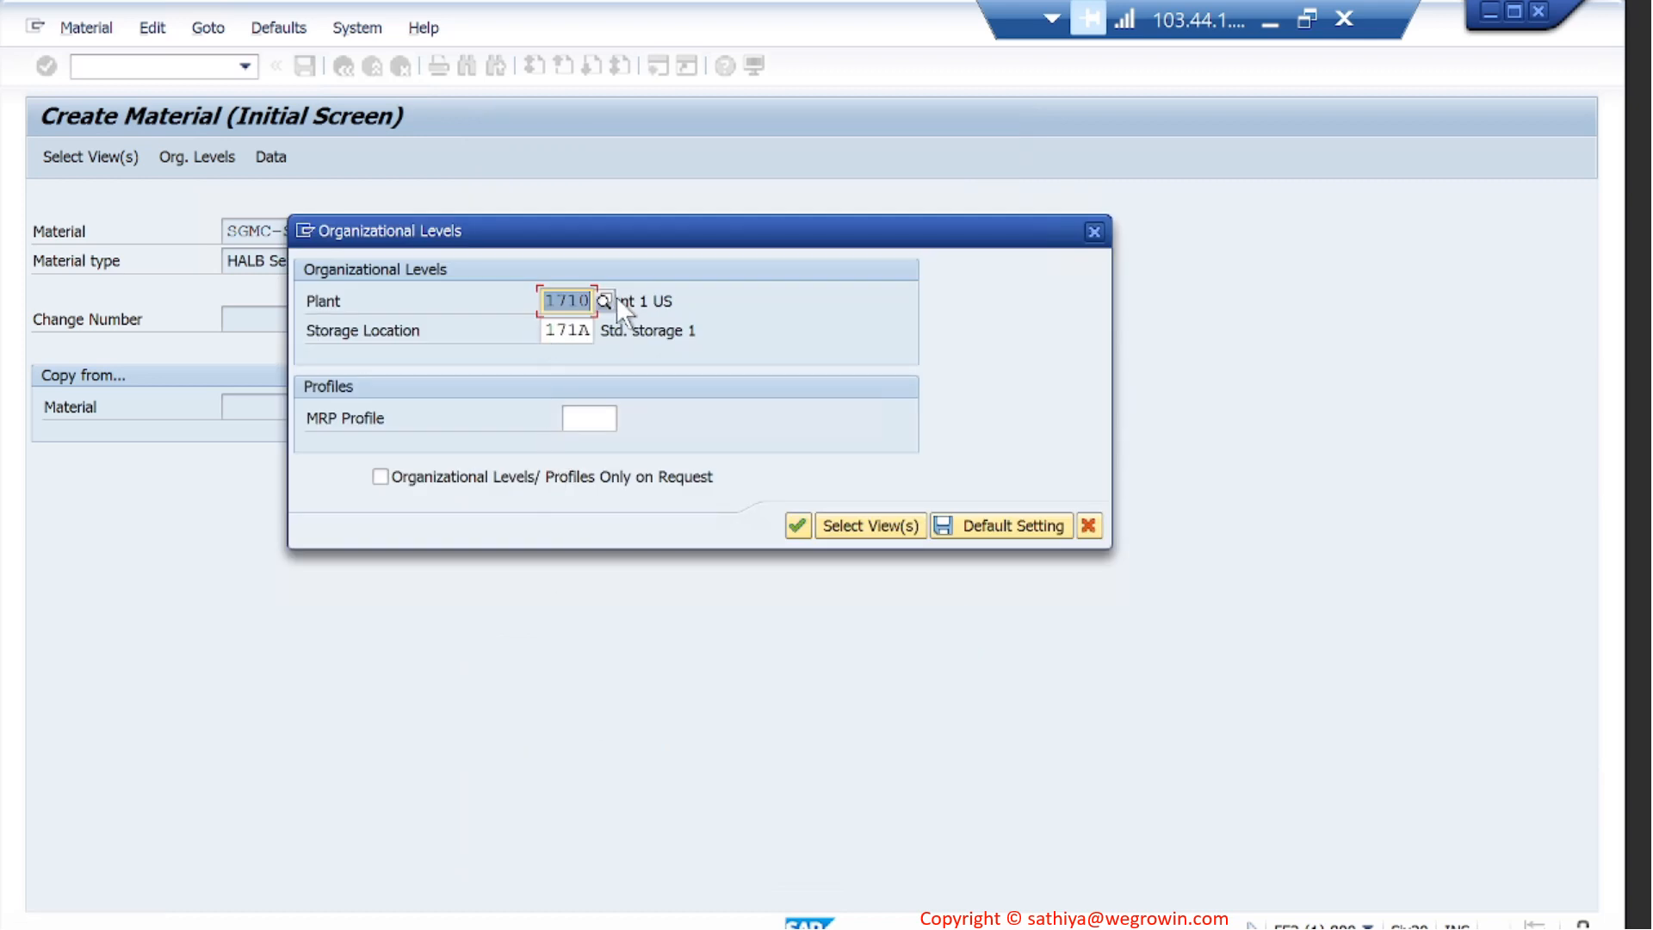
pyautogui.click(792, 527)
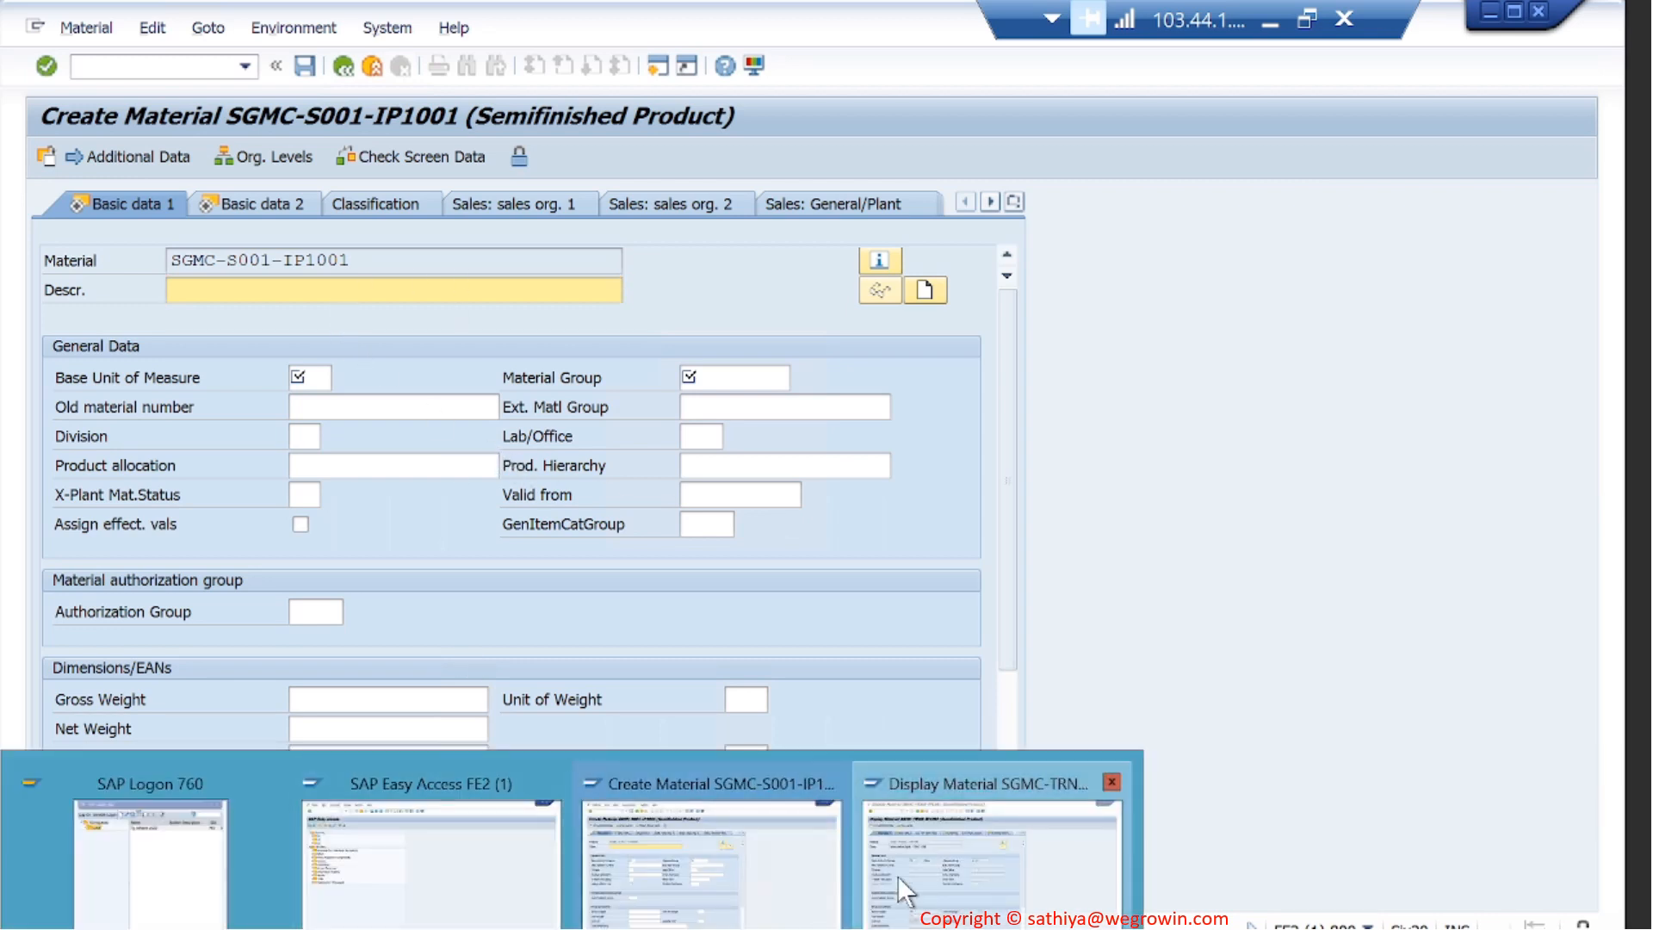
# - Copy the description "Inline Helical Input - TRNG - 001" from the displayed reference material into the new material's description
pyautogui.click(897, 876)
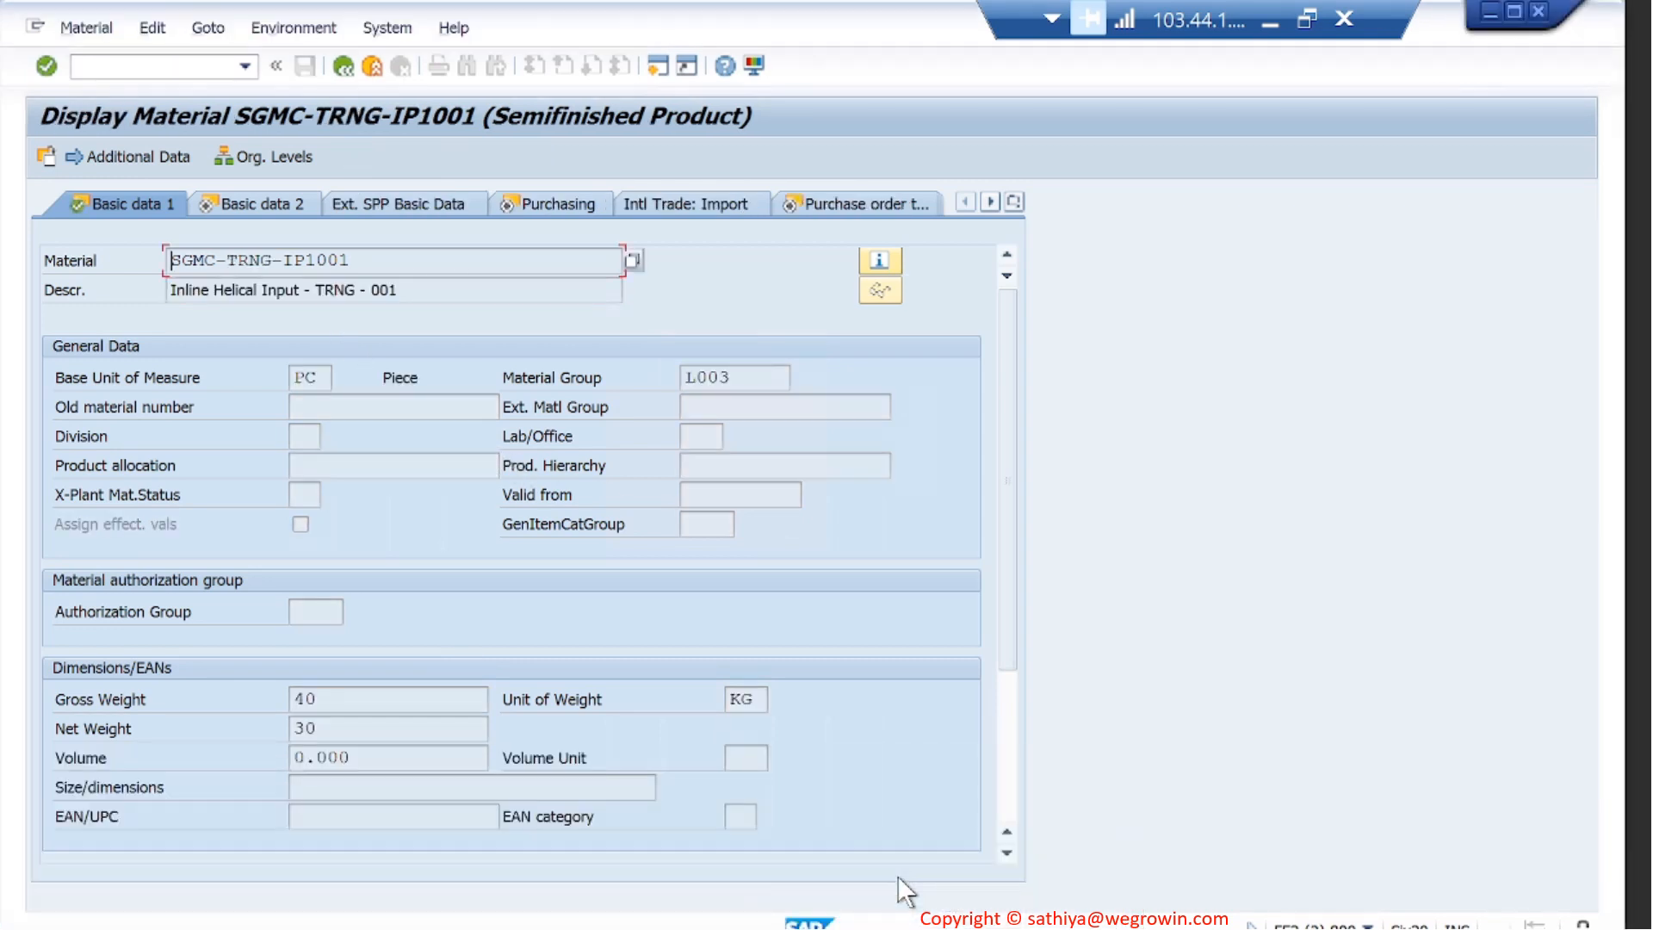
pyautogui.click(415, 289)
pyautogui.hotkey('shift', 'Left')
pyautogui.hotkey('shift', 'Left')
pyautogui.hotkey('shift', 'Left')
pyautogui.hotkey('shift', 'Left')
pyautogui.hotkey('shift', 'Left')
pyautogui.hotkey('shift', 'Left')
pyautogui.hotkey('shift', 'Left')
pyautogui.hotkey('shift', 'Left')
pyautogui.hotkey('shift', 'Left')
pyautogui.hotkey('shift', 'Left')
pyautogui.hotkey('shift', 'Left')
pyautogui.hotkey('shift', 'Left')
pyautogui.hotkey('shift', 'Left')
pyautogui.hotkey('shift', 'Left')
pyautogui.hotkey('shift', 'Left')
pyautogui.hotkey('shift', 'Left')
pyautogui.hotkey('shift', 'Left')
pyautogui.hotkey('shift', 'Left')
pyautogui.hotkey('shift', 'Left')
pyautogui.hotkey('shift', 'Left')
pyautogui.hotkey('ctrl', 'c')
pyautogui.press('Left')
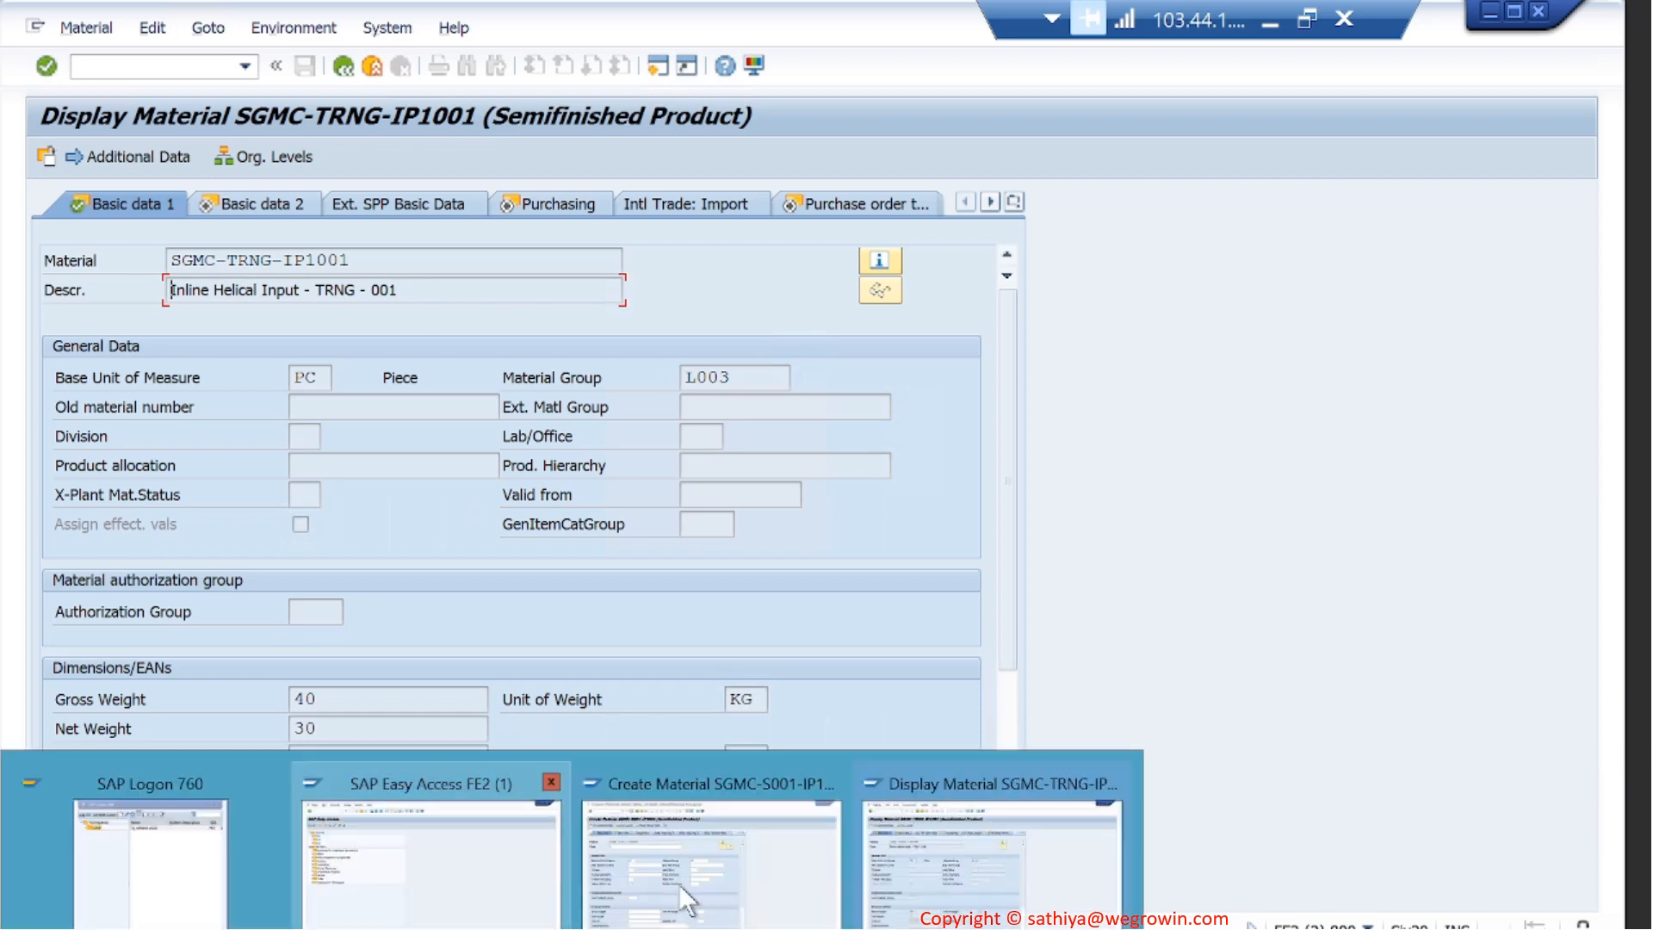
pyautogui.click(742, 856)
pyautogui.hotkey('ctrl', 'v')
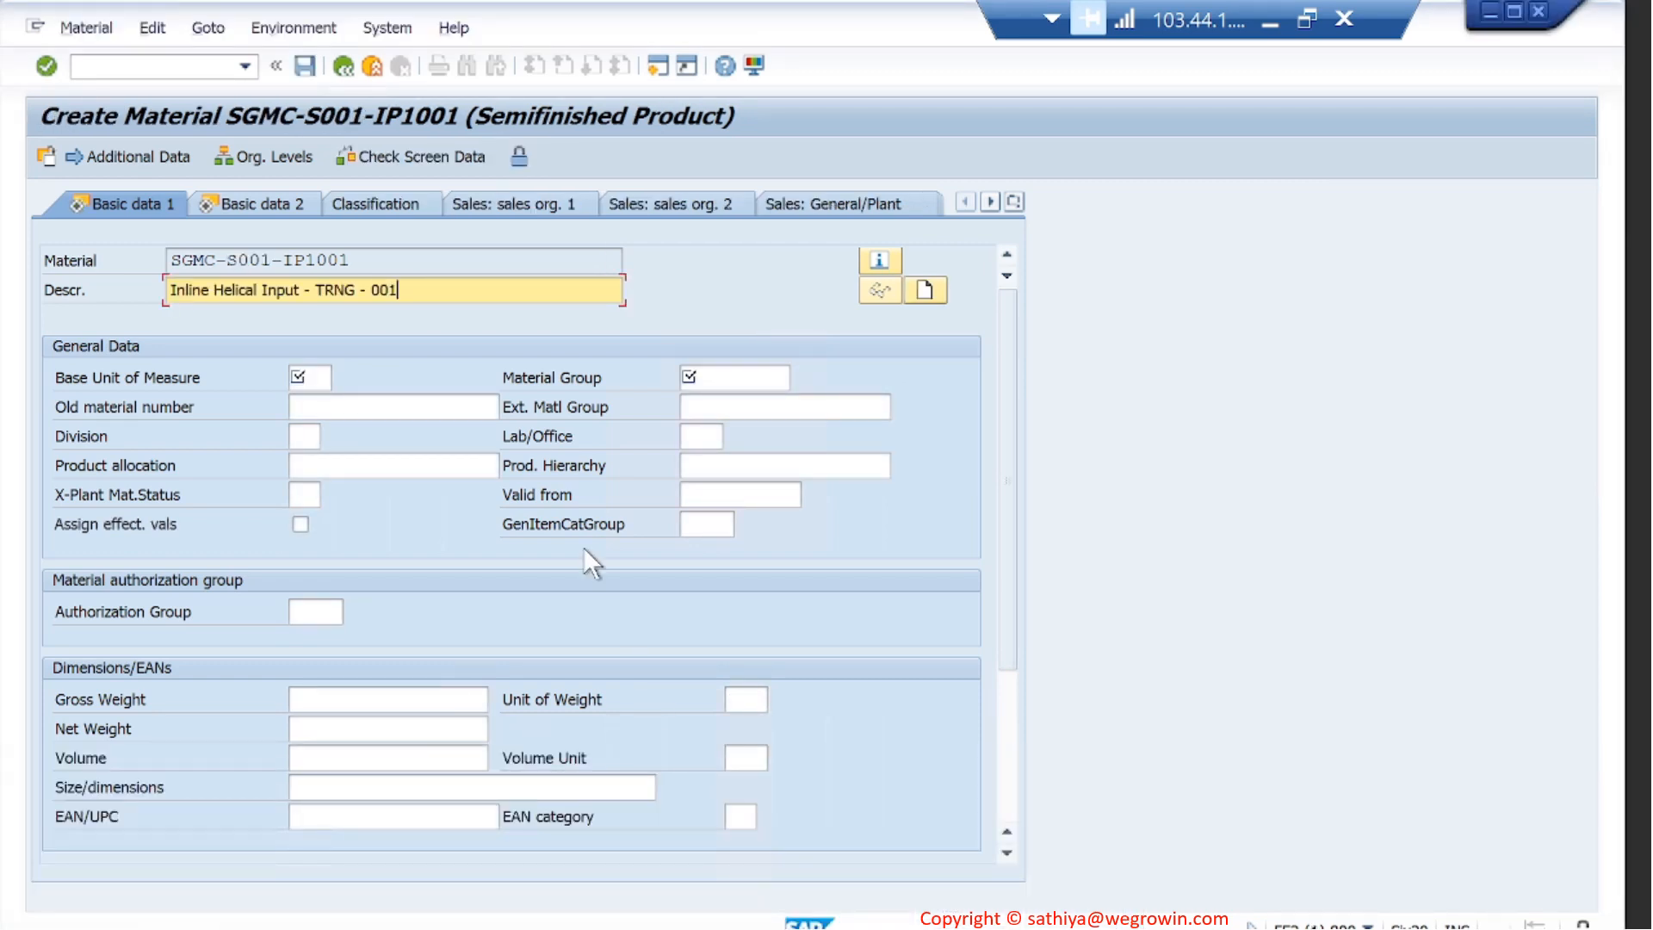
# - Replace TRNG with S001 in the new material's description, making it "Inline Helical Input - S001 - 001"
pyautogui.press('Left')
pyautogui.press('Left')
pyautogui.press('Left')
pyautogui.press('Left')
pyautogui.press('Left')
pyautogui.press('BackSpace')
pyautogui.press('BackSpace')
pyautogui.press('BackSpace')
pyautogui.press('BackSpace')
pyautogui.write('S001')
# - Set the base unit of measure to PC and choose material group L003 for semi-finished goods
pyautogui.click(309, 376)
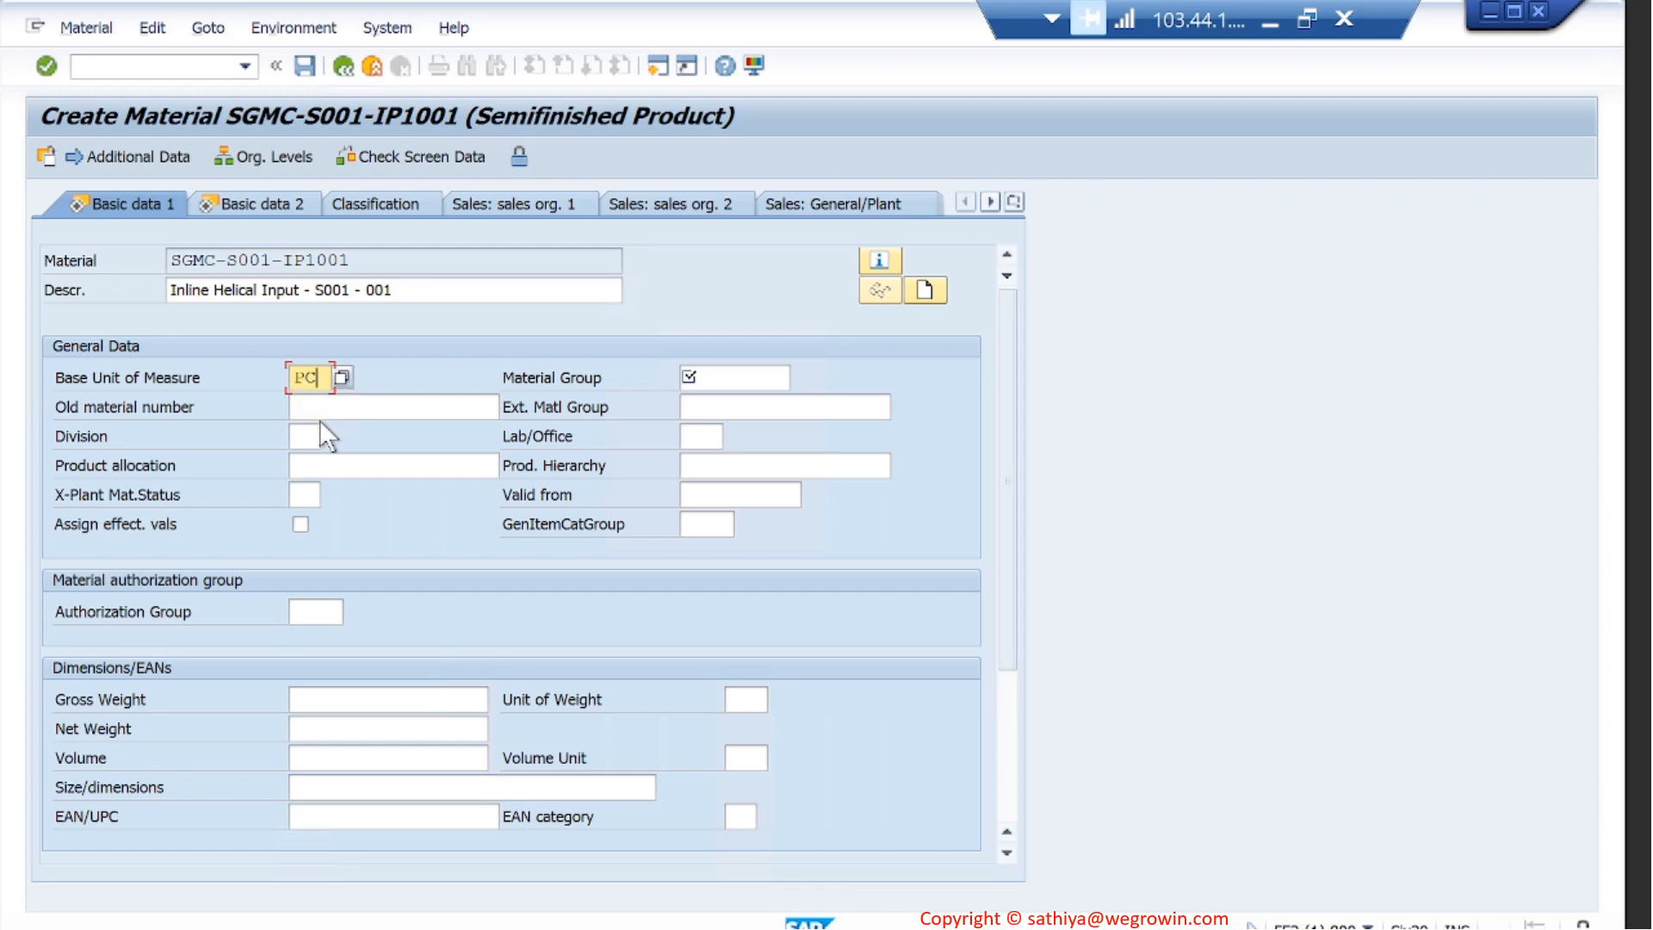
pyautogui.click(758, 379)
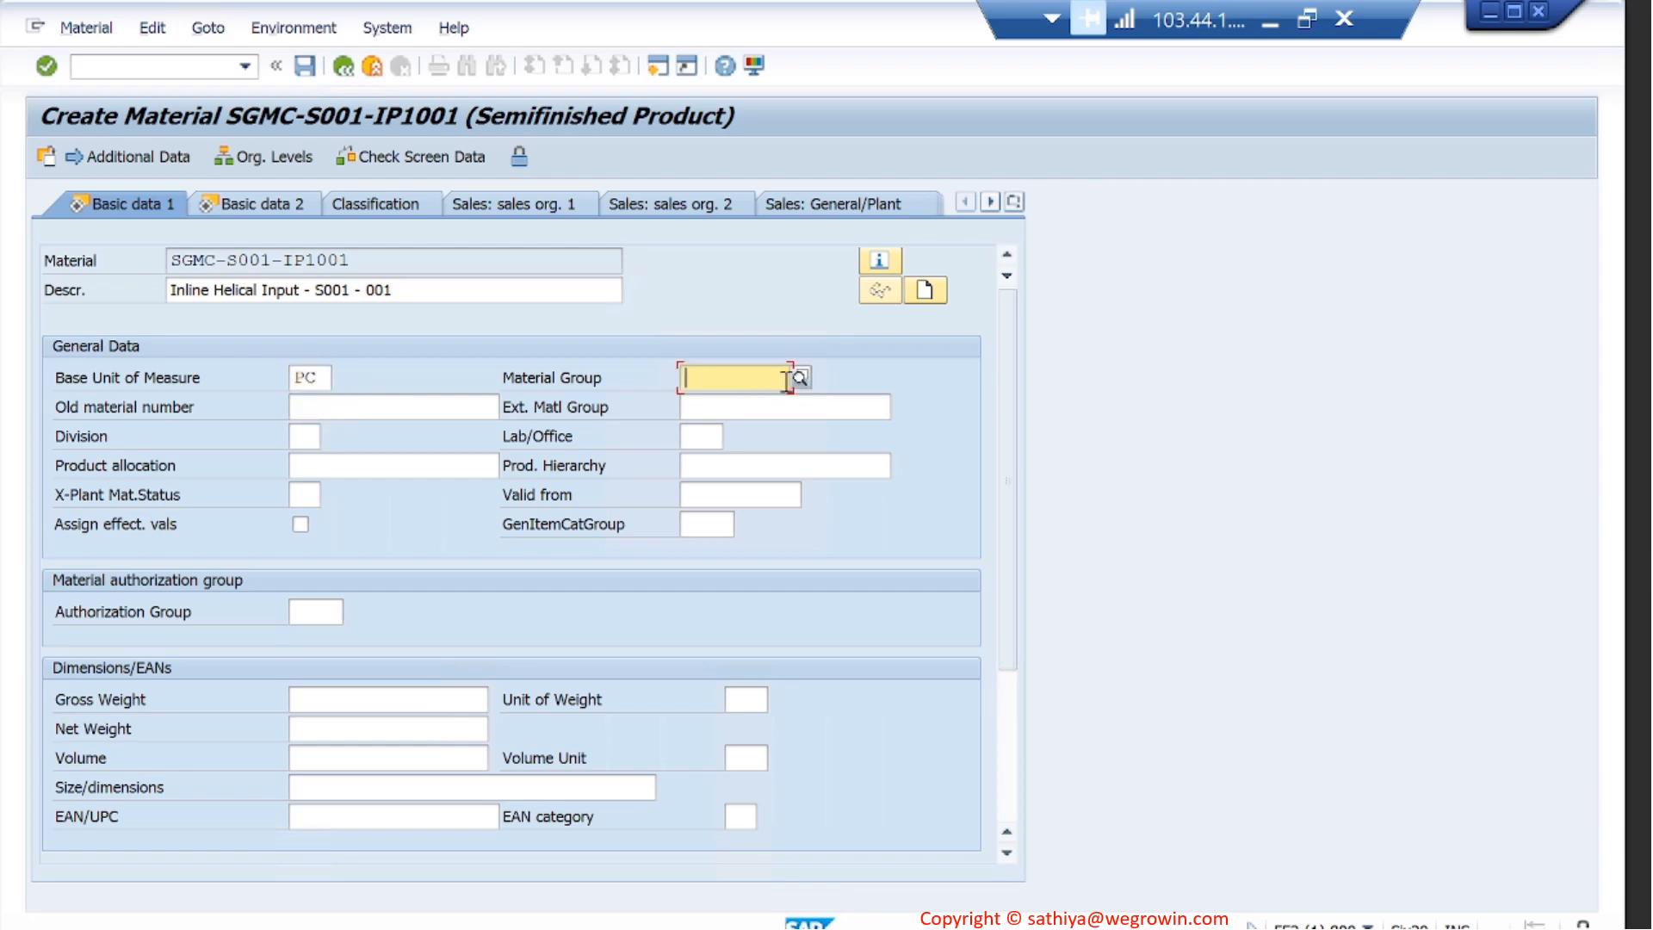
pyautogui.click(800, 377)
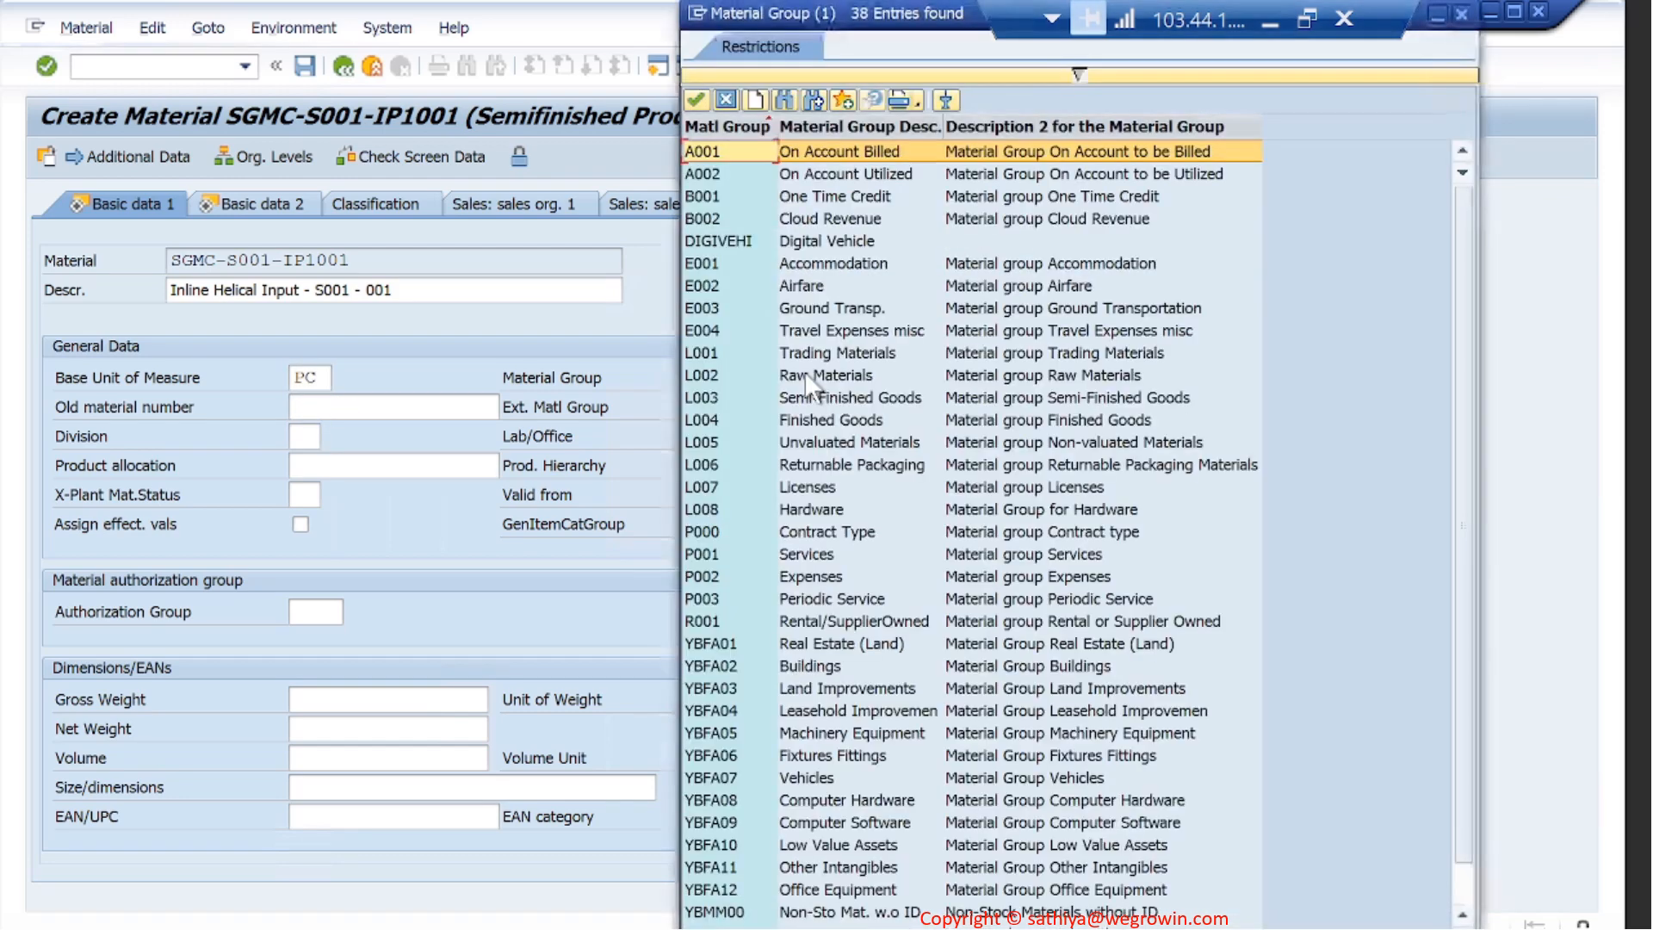
pyautogui.doubleClick(709, 401)
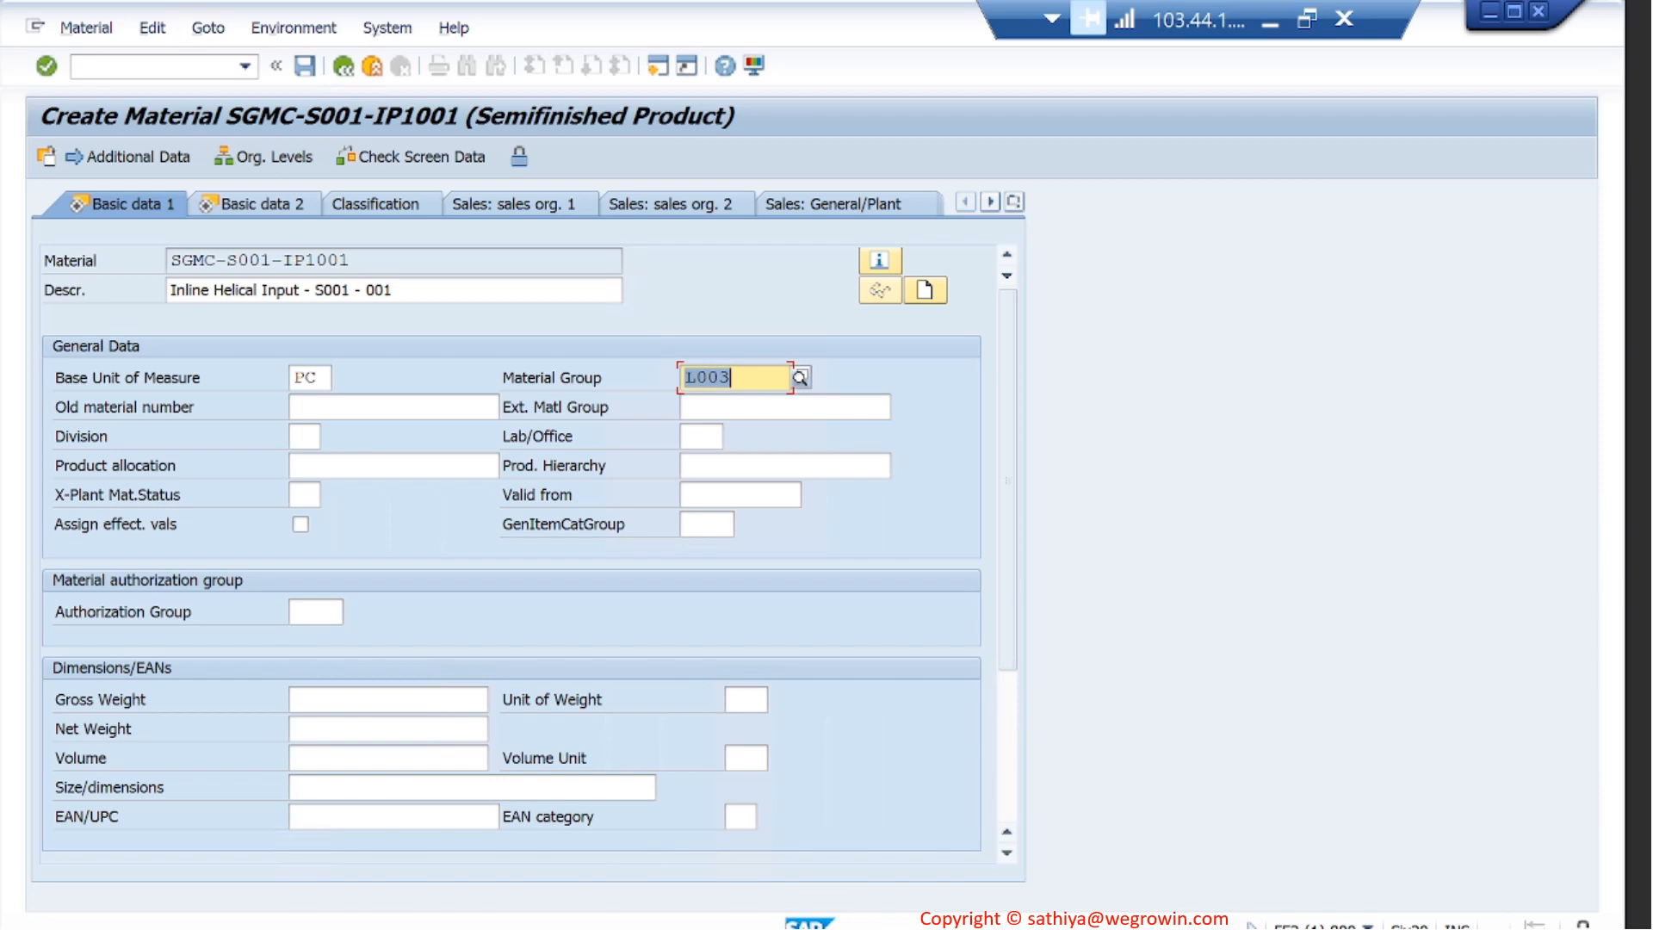
# - Following the displayed reference material, set the new material's gross weight to 40, net weight to 30 and weight unit to KG
pyautogui.click(973, 818)
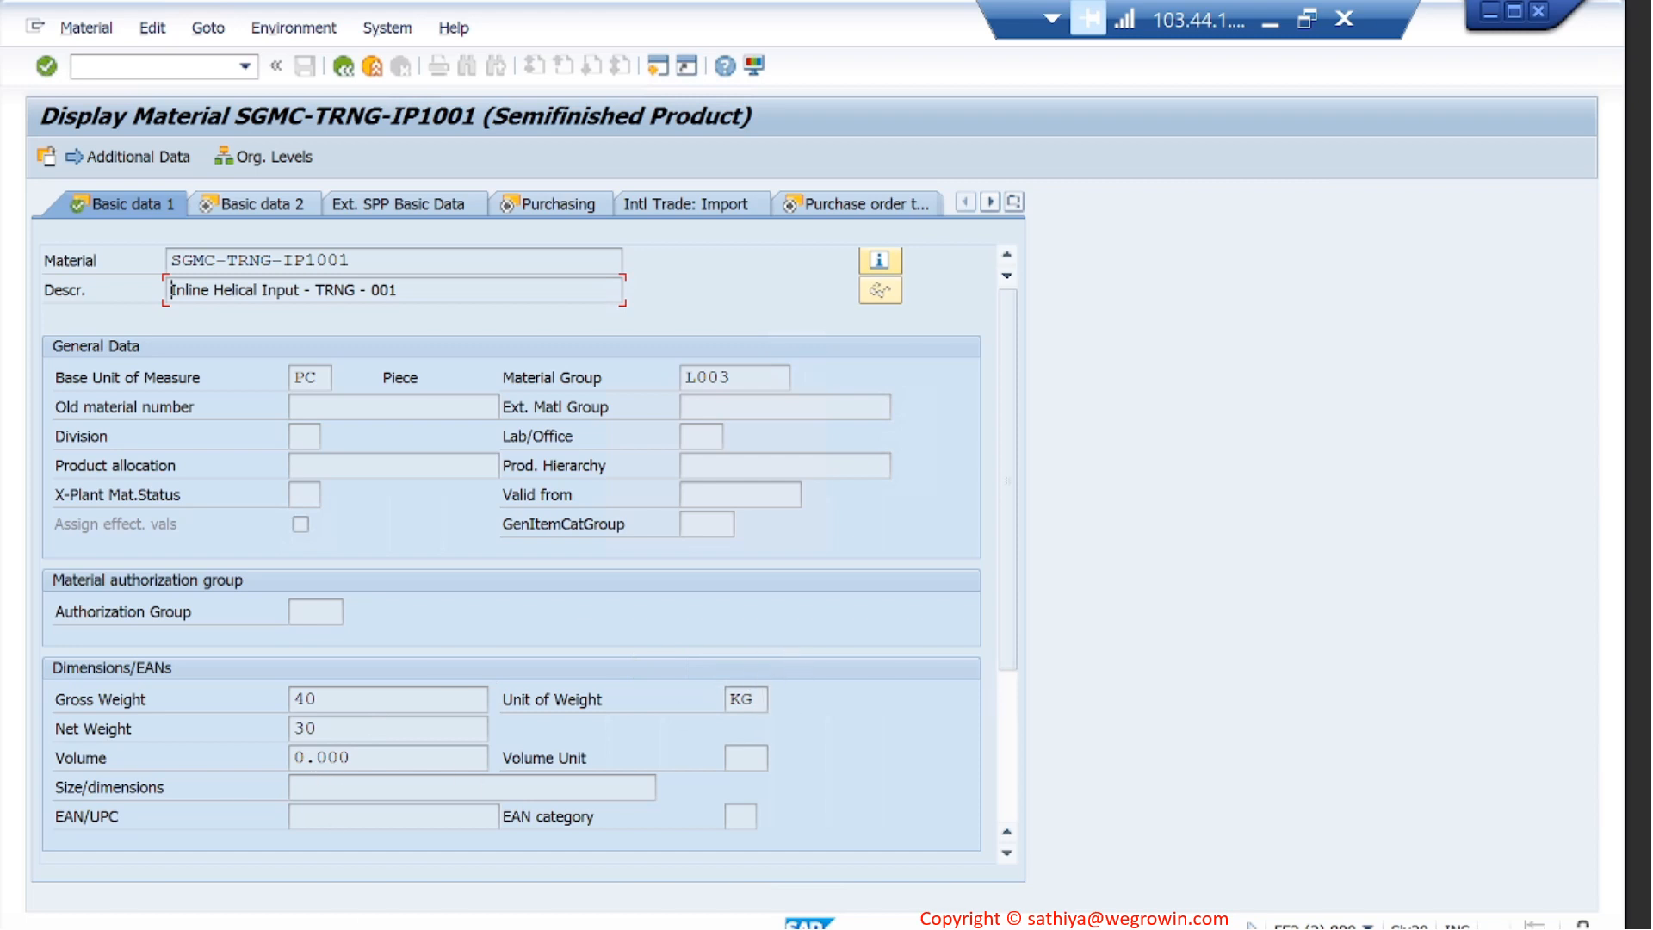
pyautogui.click(746, 842)
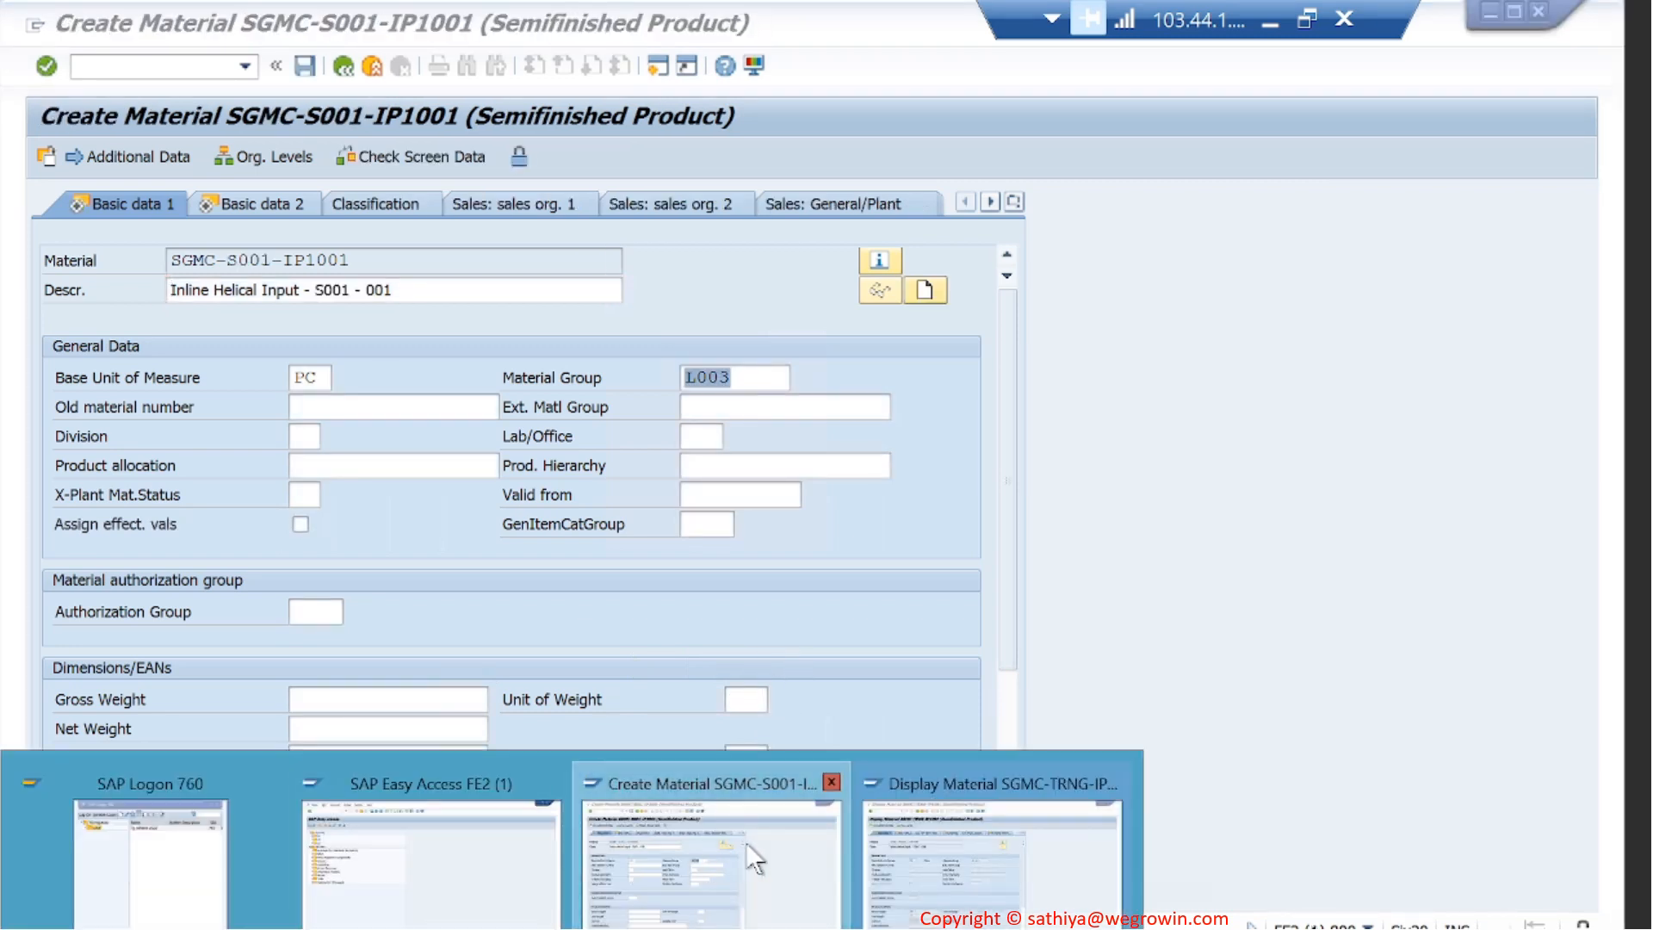
pyautogui.click(404, 699)
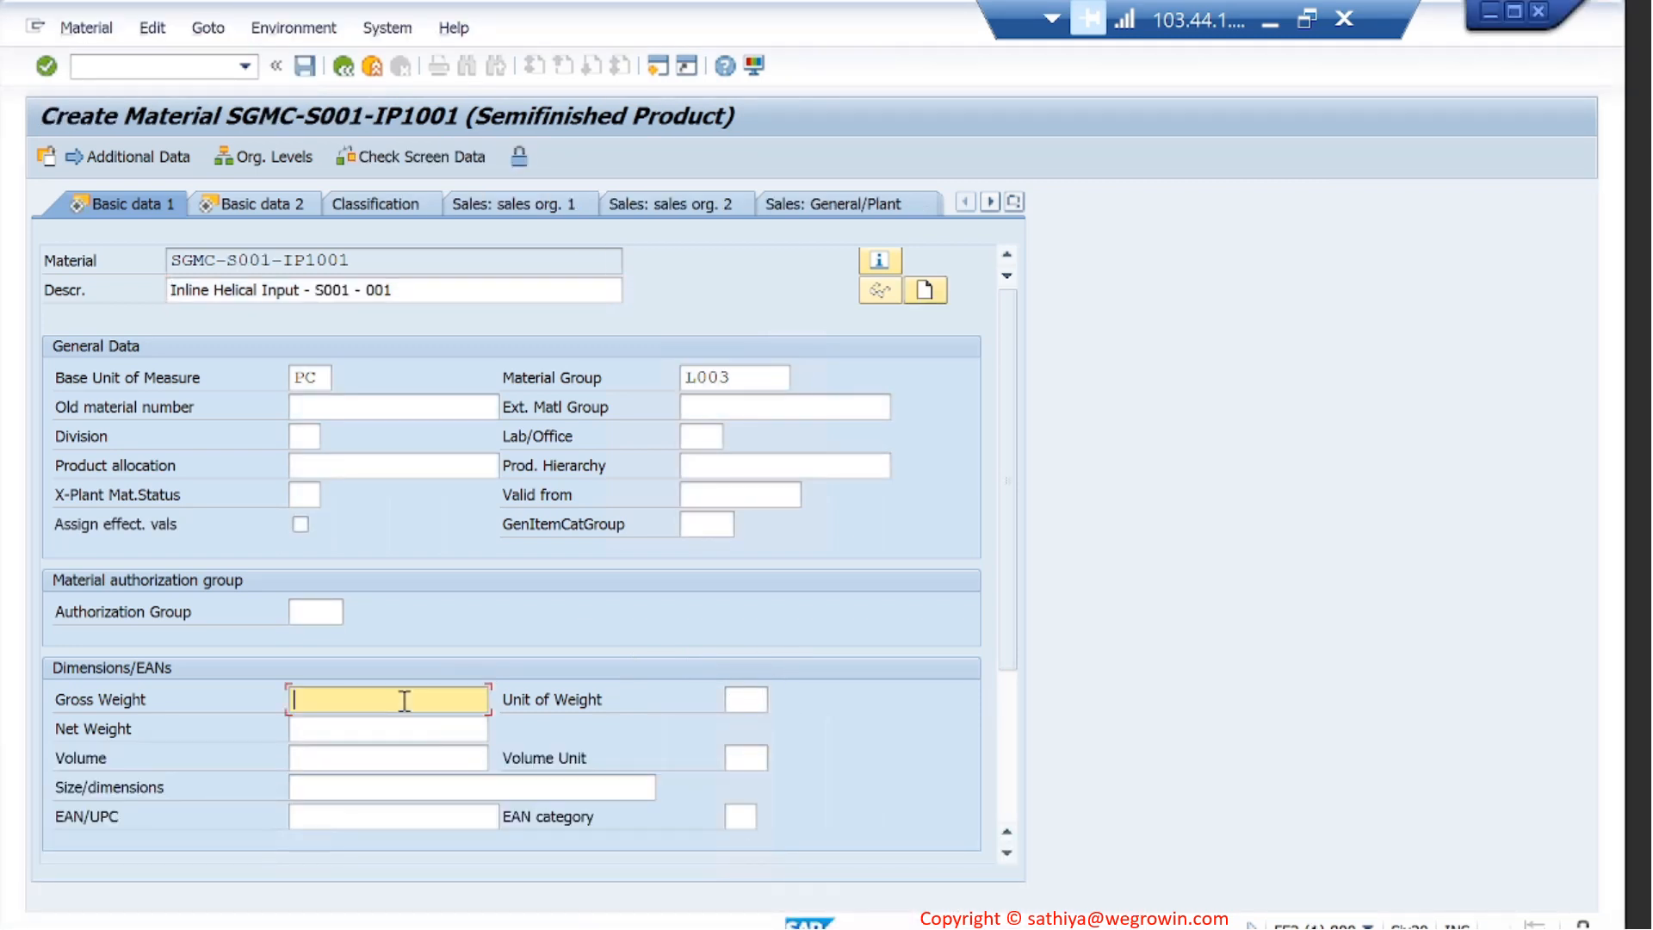
pyautogui.write('40')
pyautogui.hotkey('shift', 'Tab')
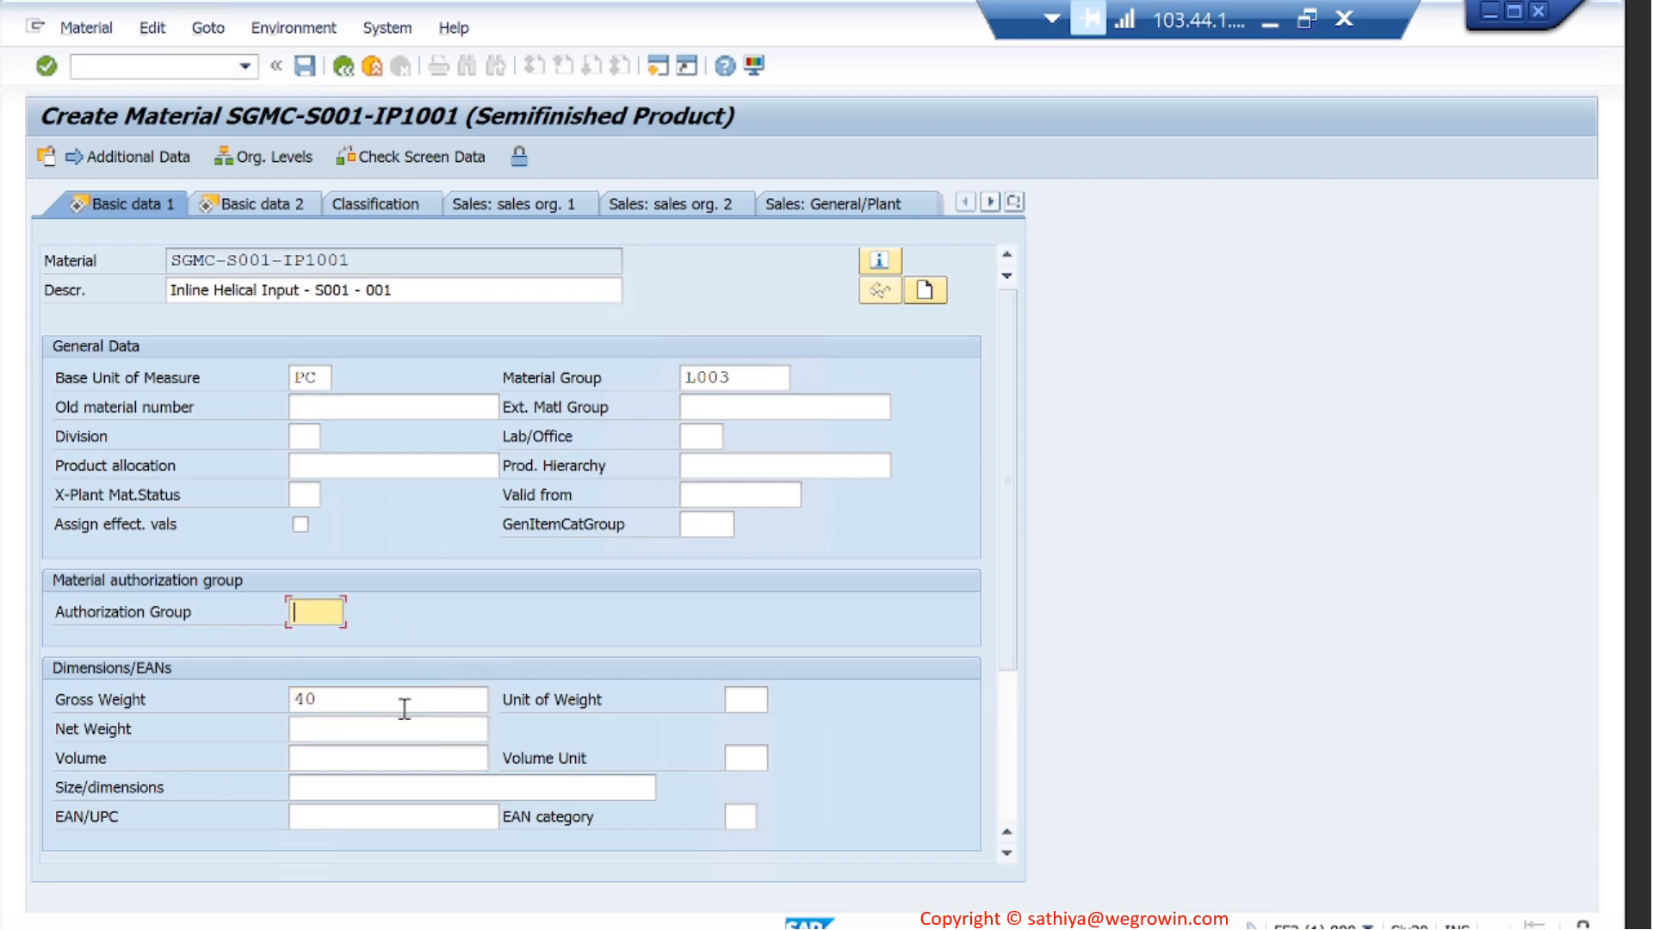
pyautogui.click(409, 731)
pyautogui.write('30')
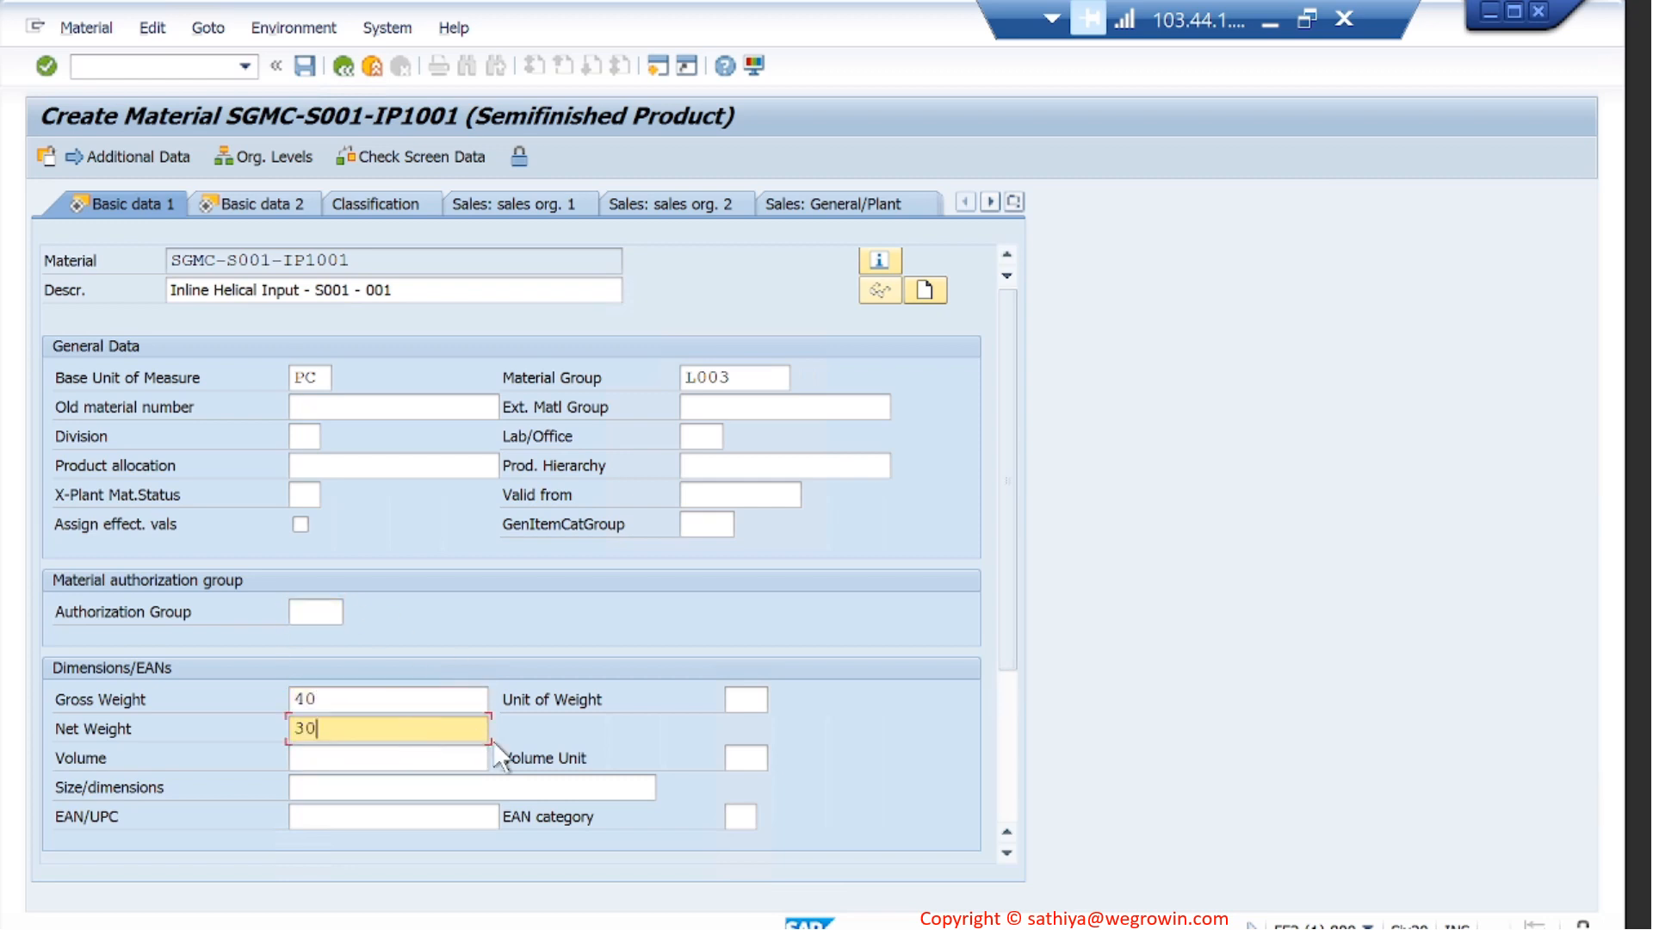
pyautogui.click(744, 698)
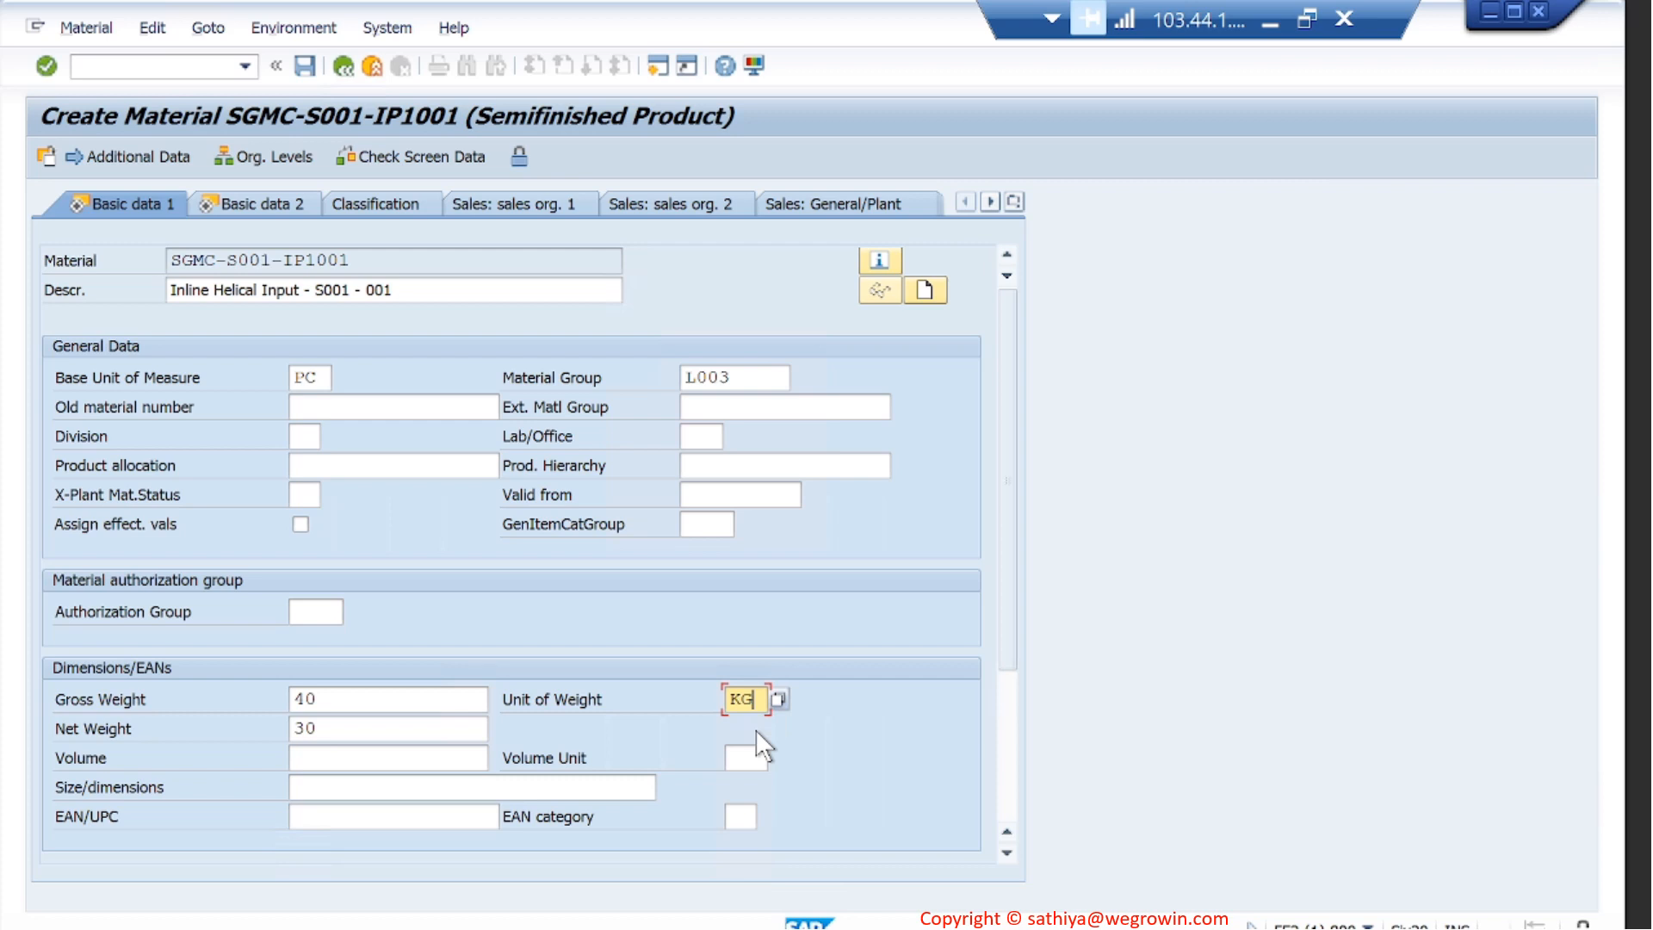
pyautogui.press('Return')
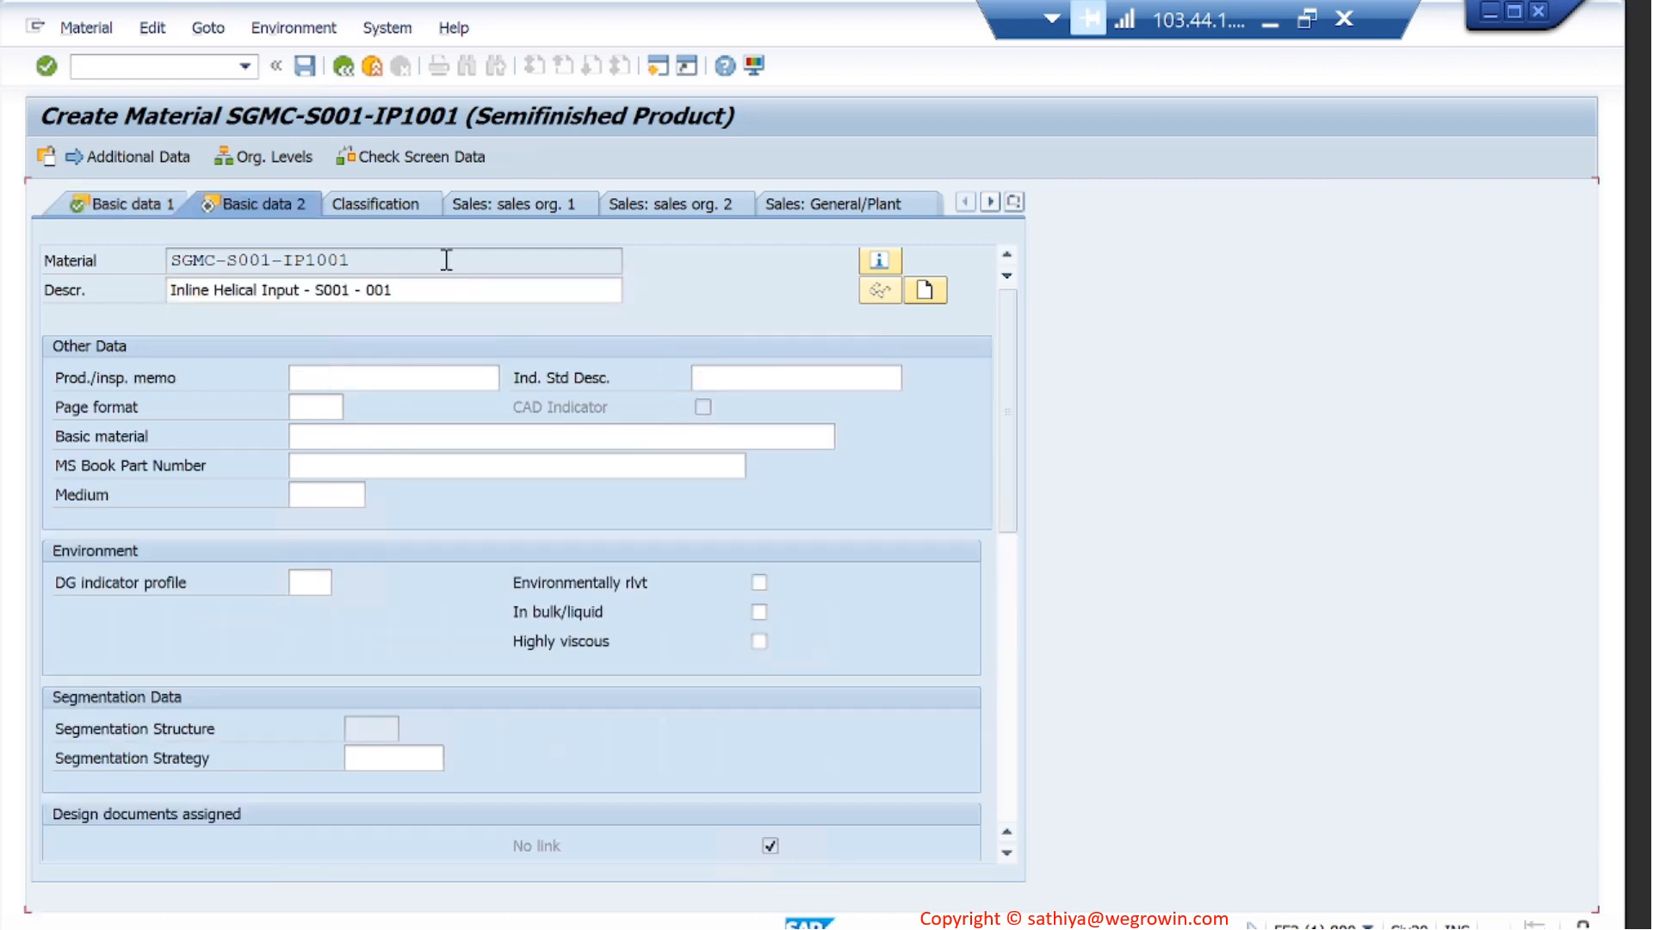
# - Check the reference material's Purchasing data, and enter purchasing group 001 and purchasing value key 1 for the new material
pyautogui.press('Return')
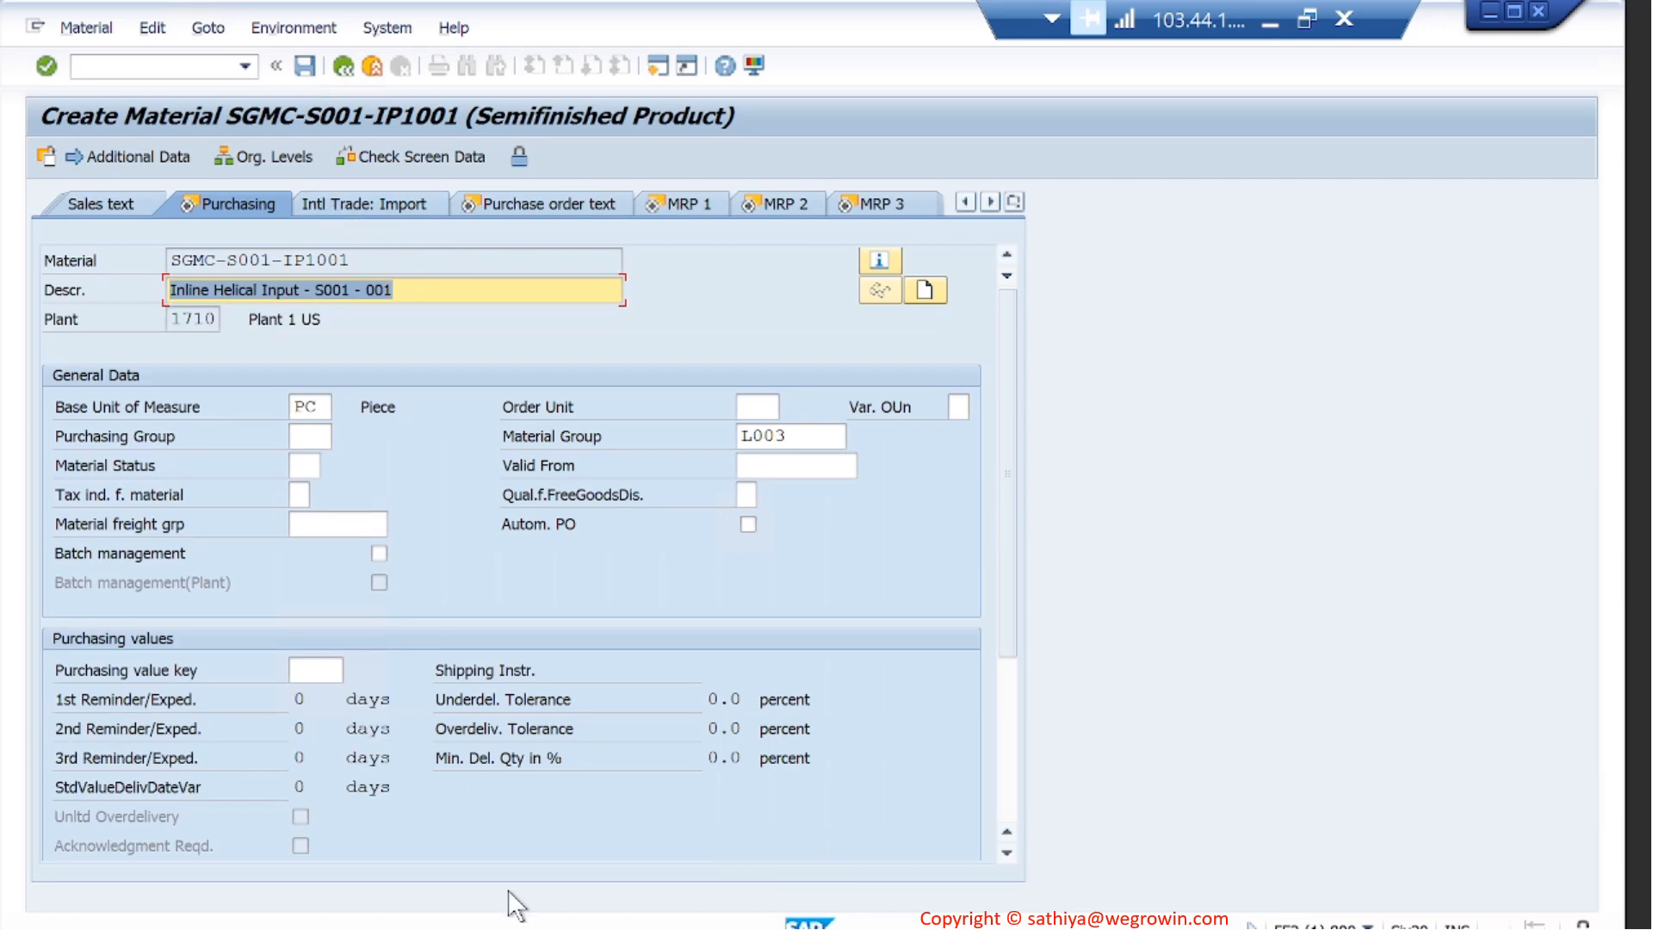
pyautogui.moveTo(737, 886)
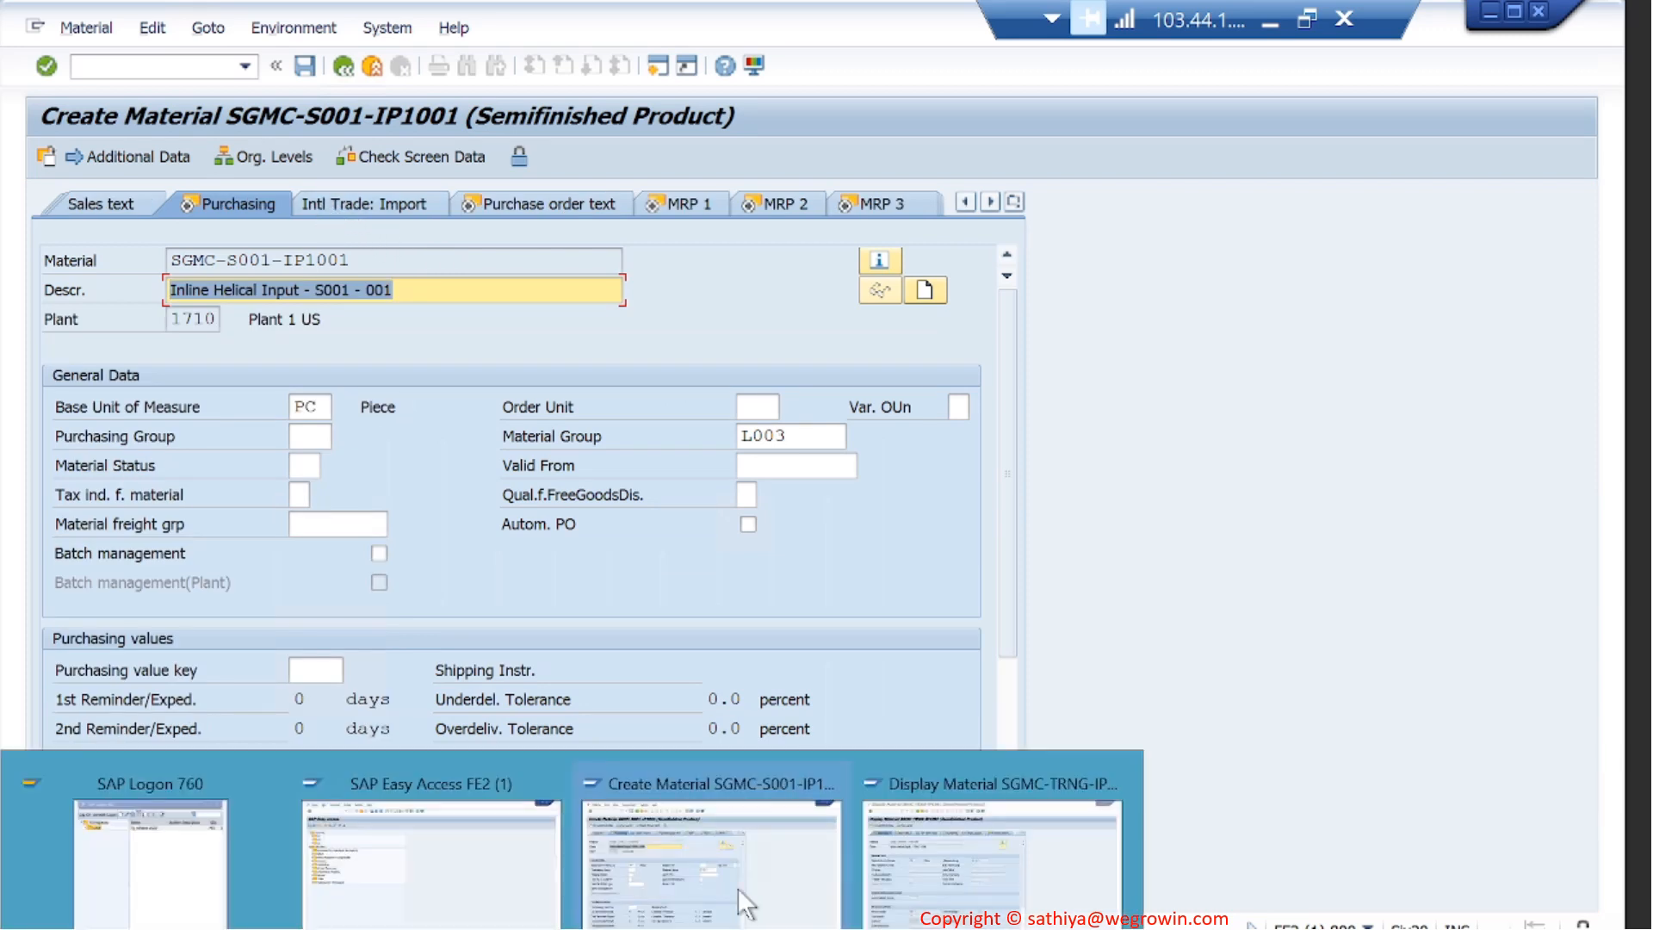
pyautogui.click(958, 834)
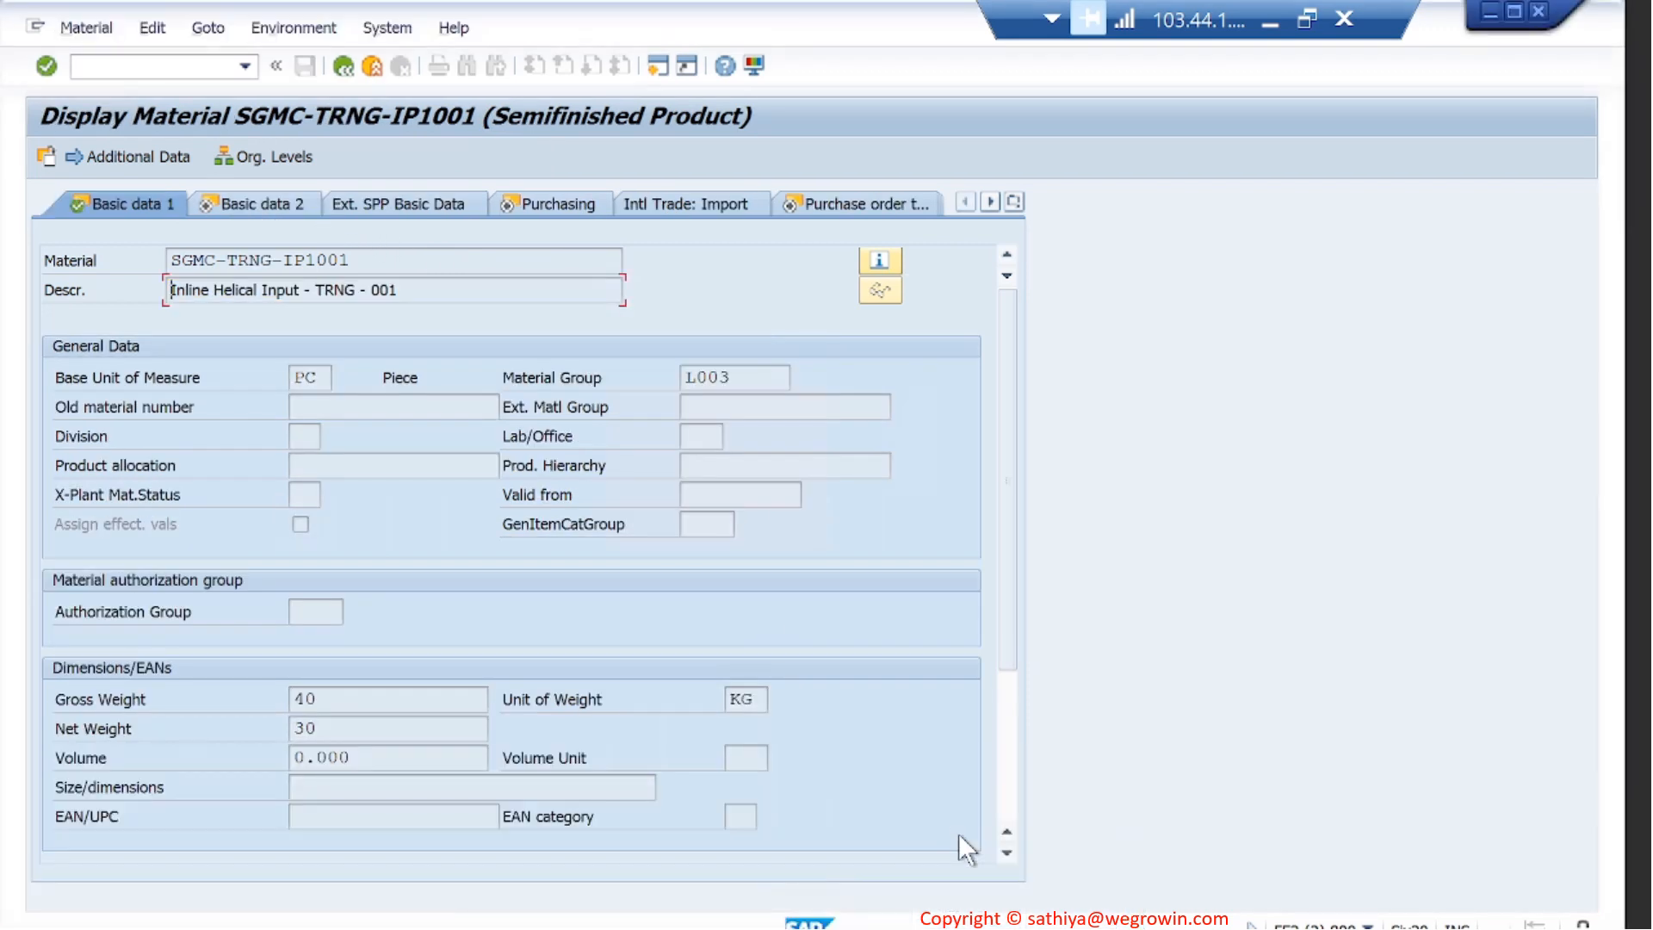
pyautogui.click(592, 209)
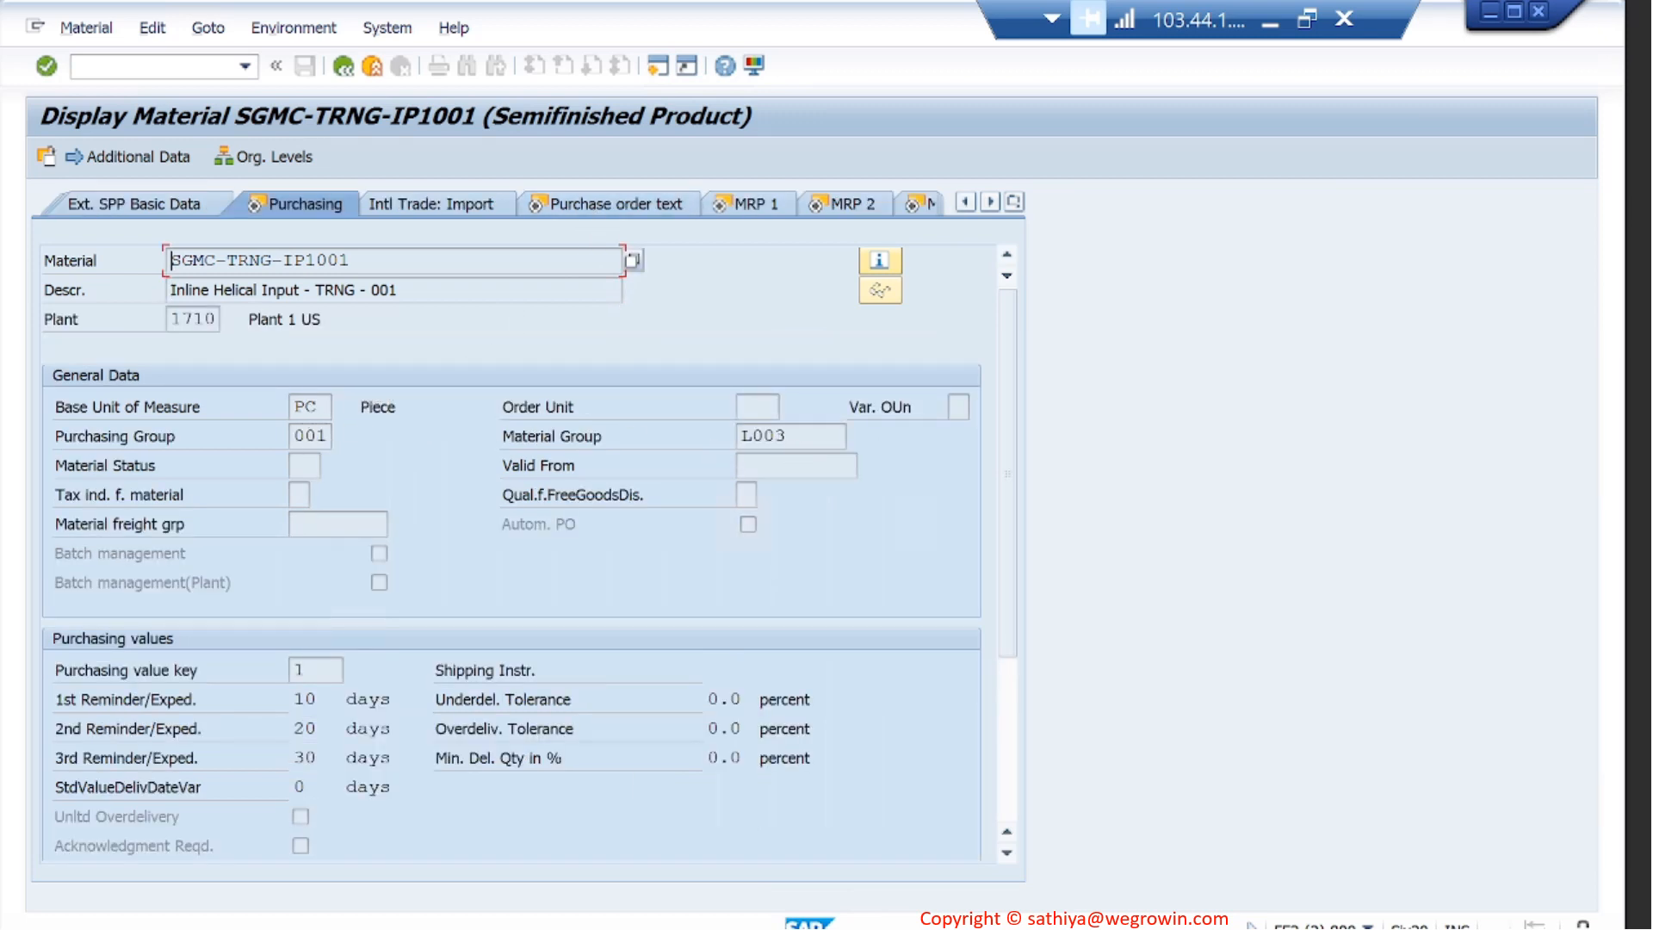
pyautogui.moveTo(737, 917)
pyautogui.click(665, 873)
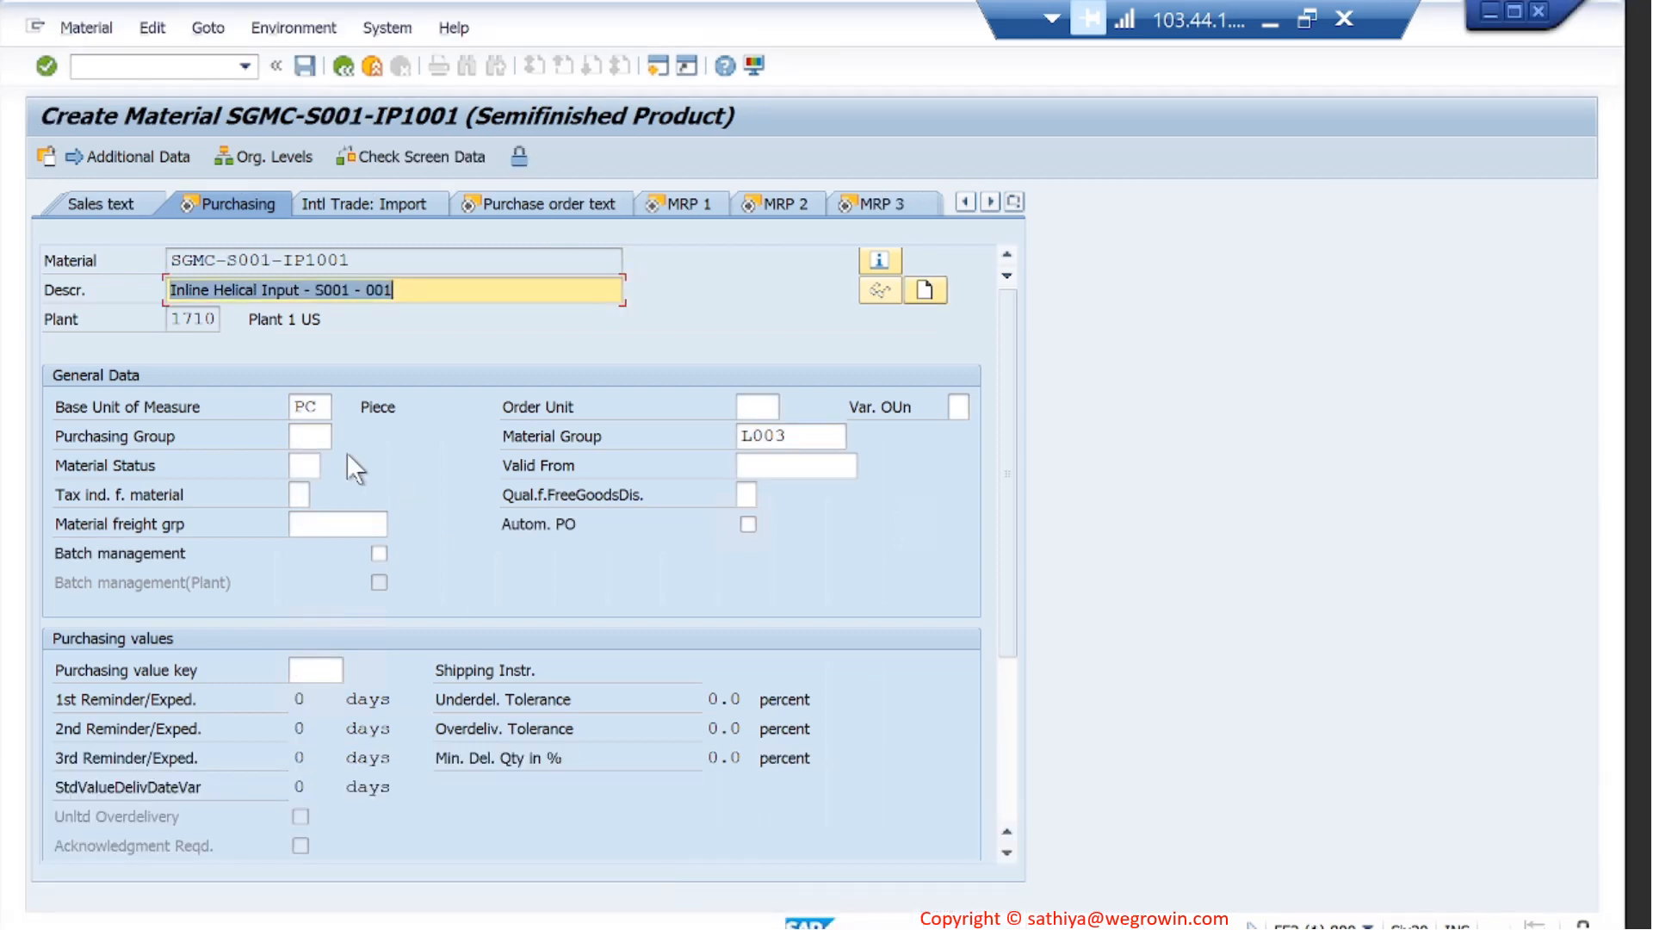
pyautogui.click(308, 437)
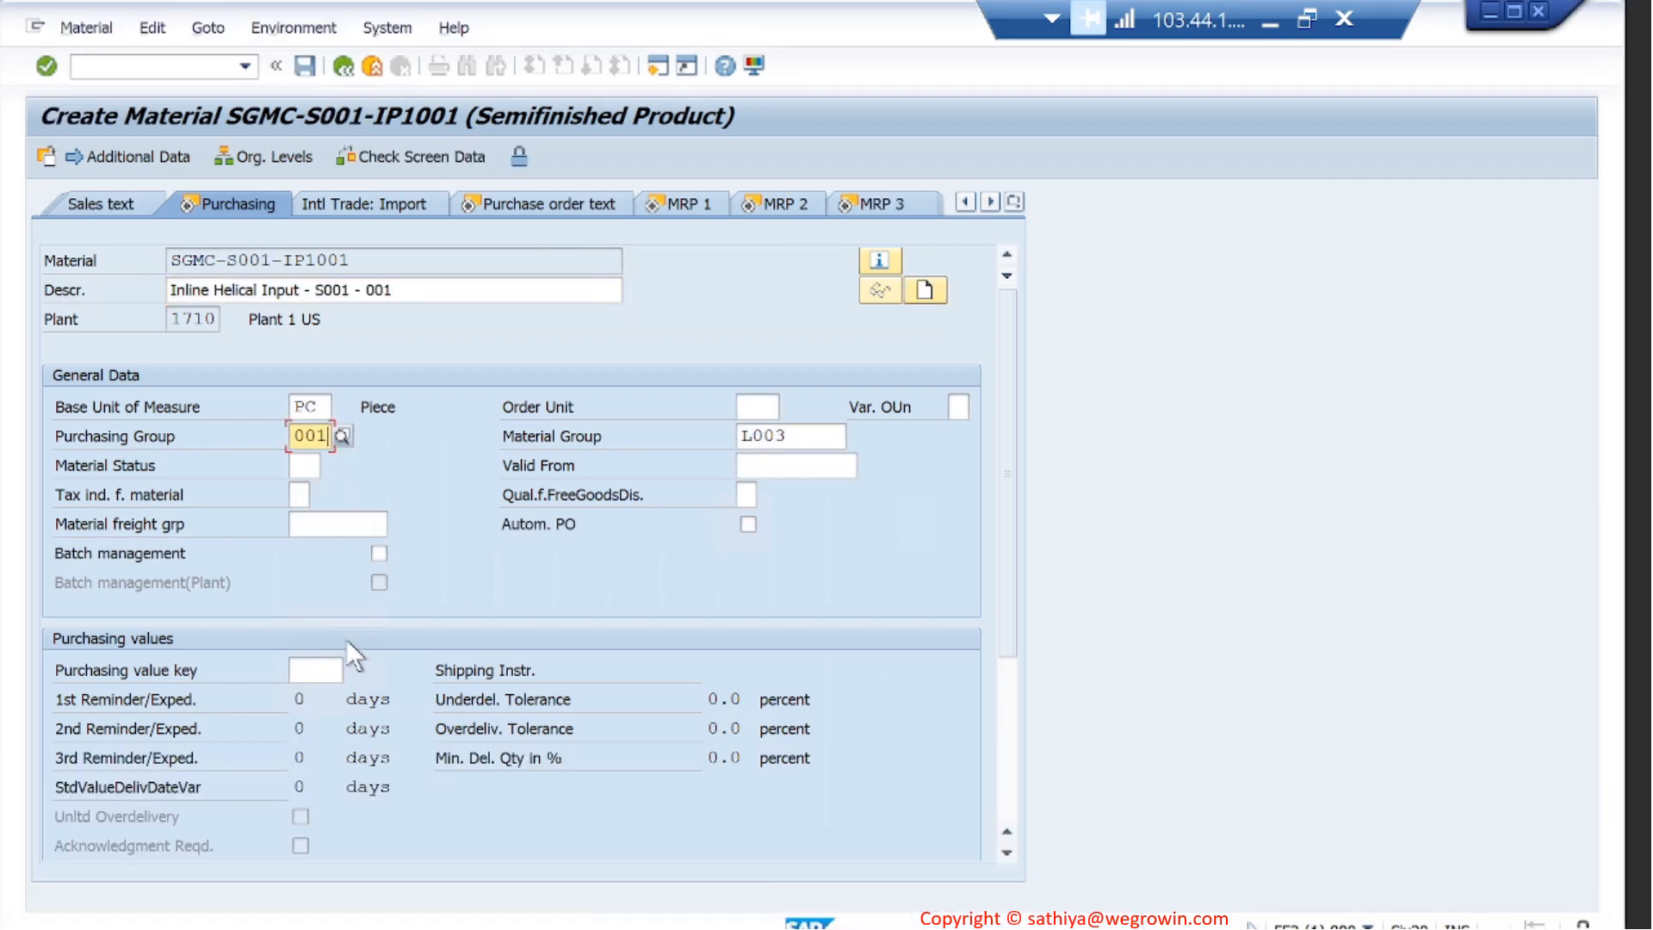
pyautogui.write('001')
pyautogui.click(315, 672)
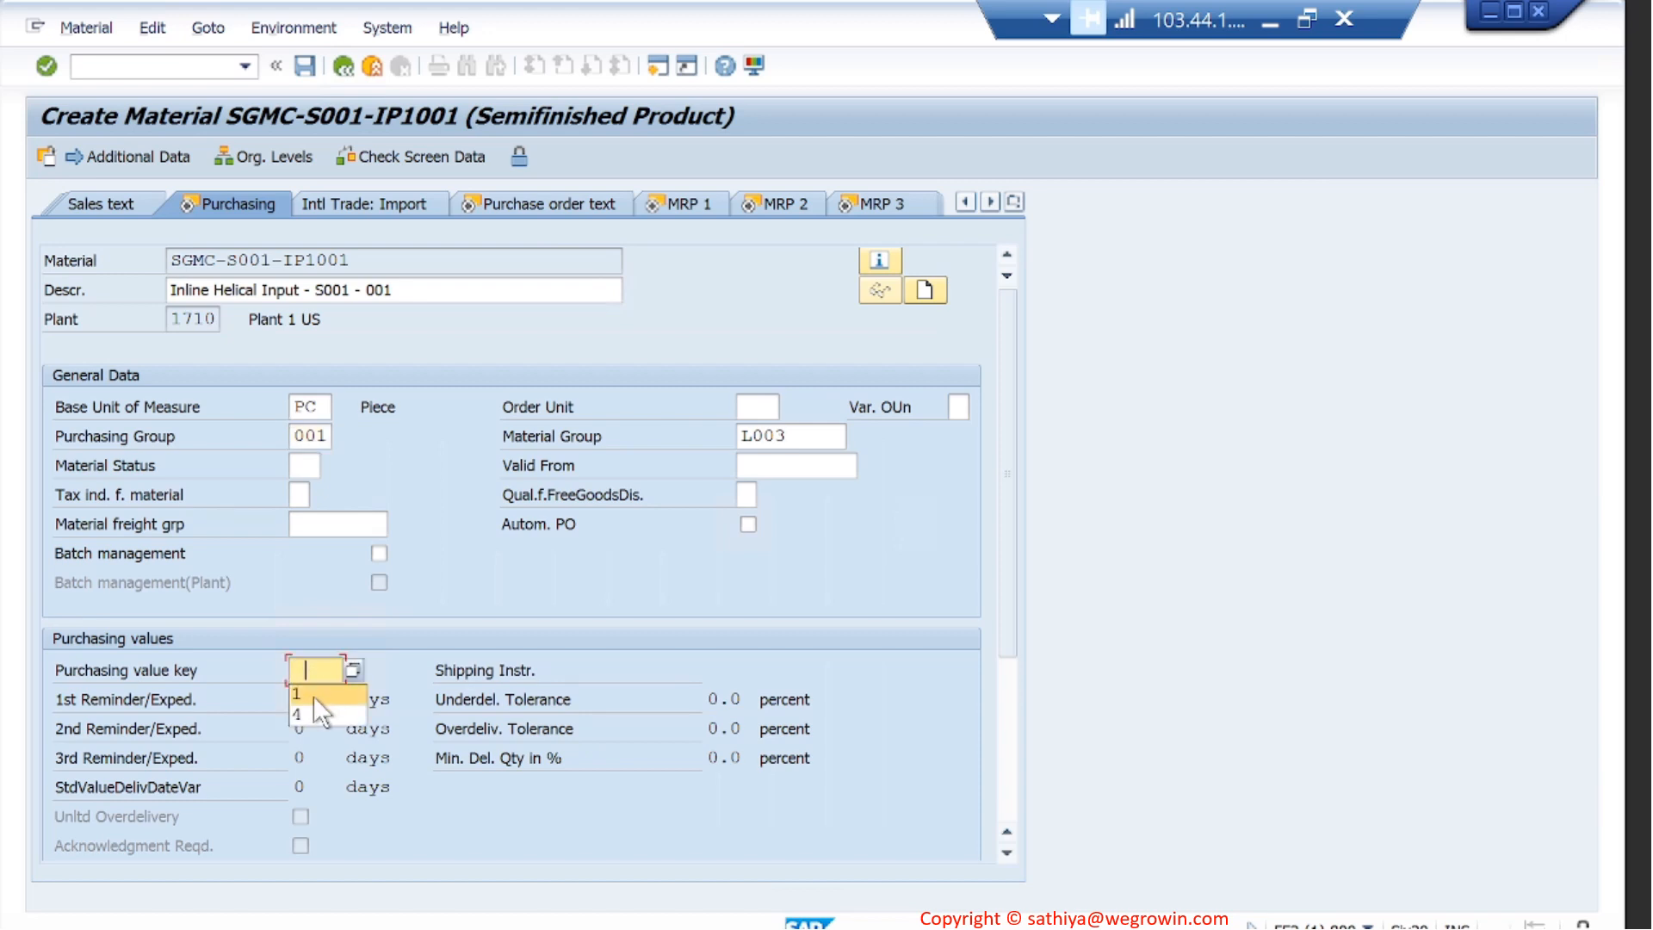
pyautogui.click(314, 696)
pyautogui.press('Return')
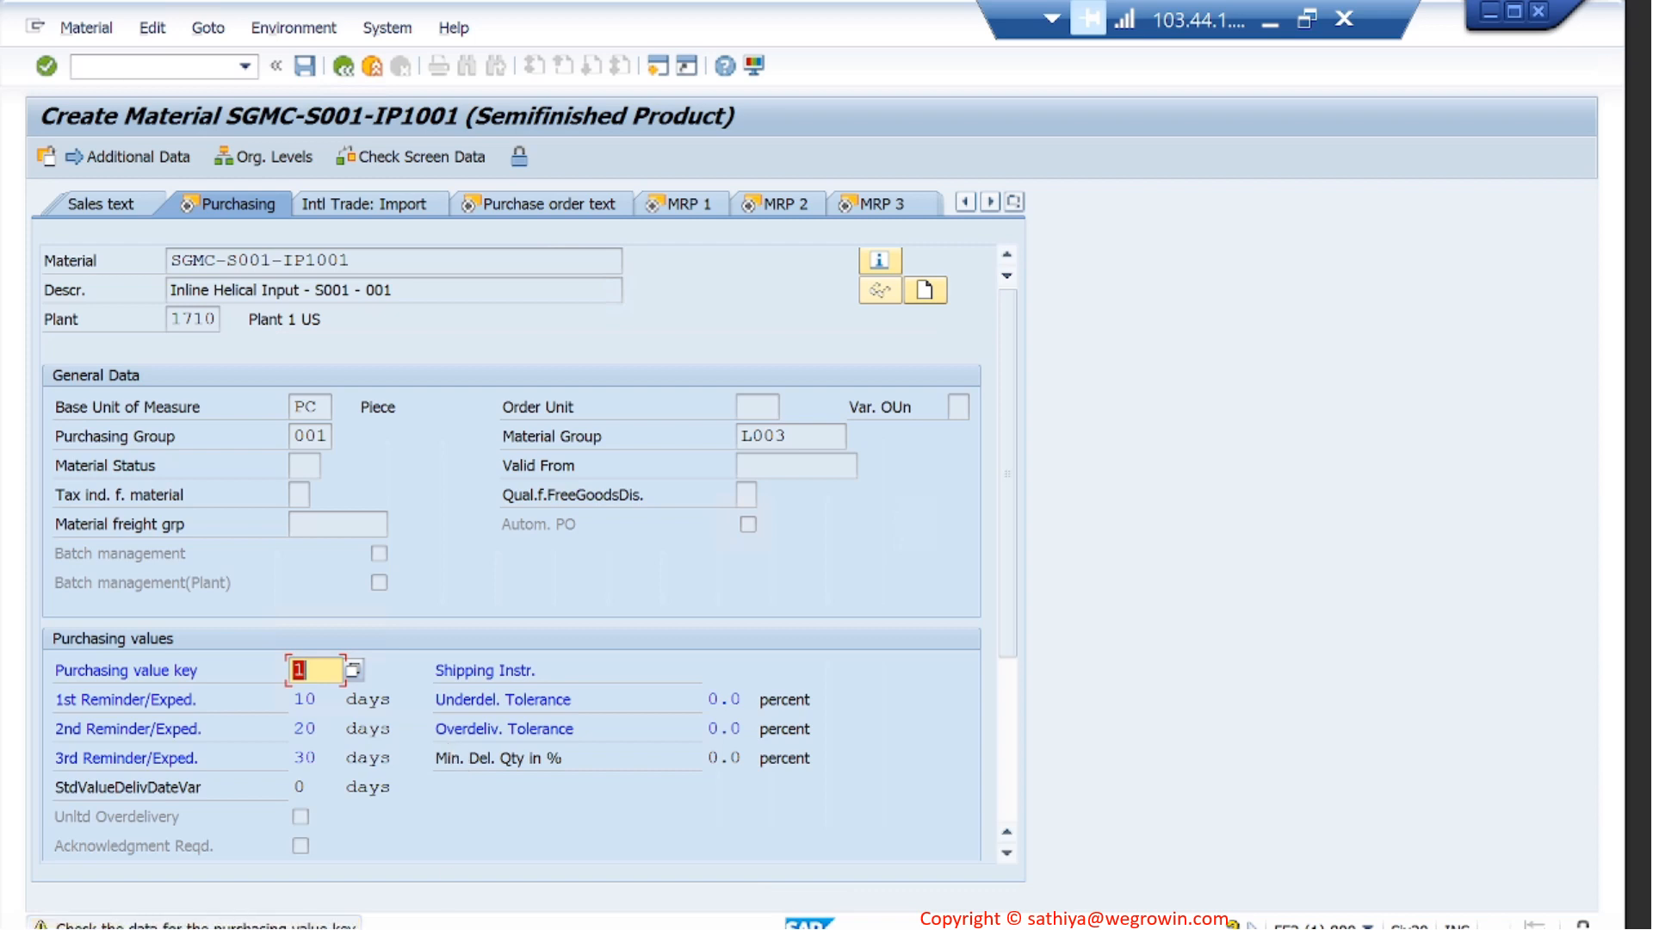
pyautogui.press('Return')
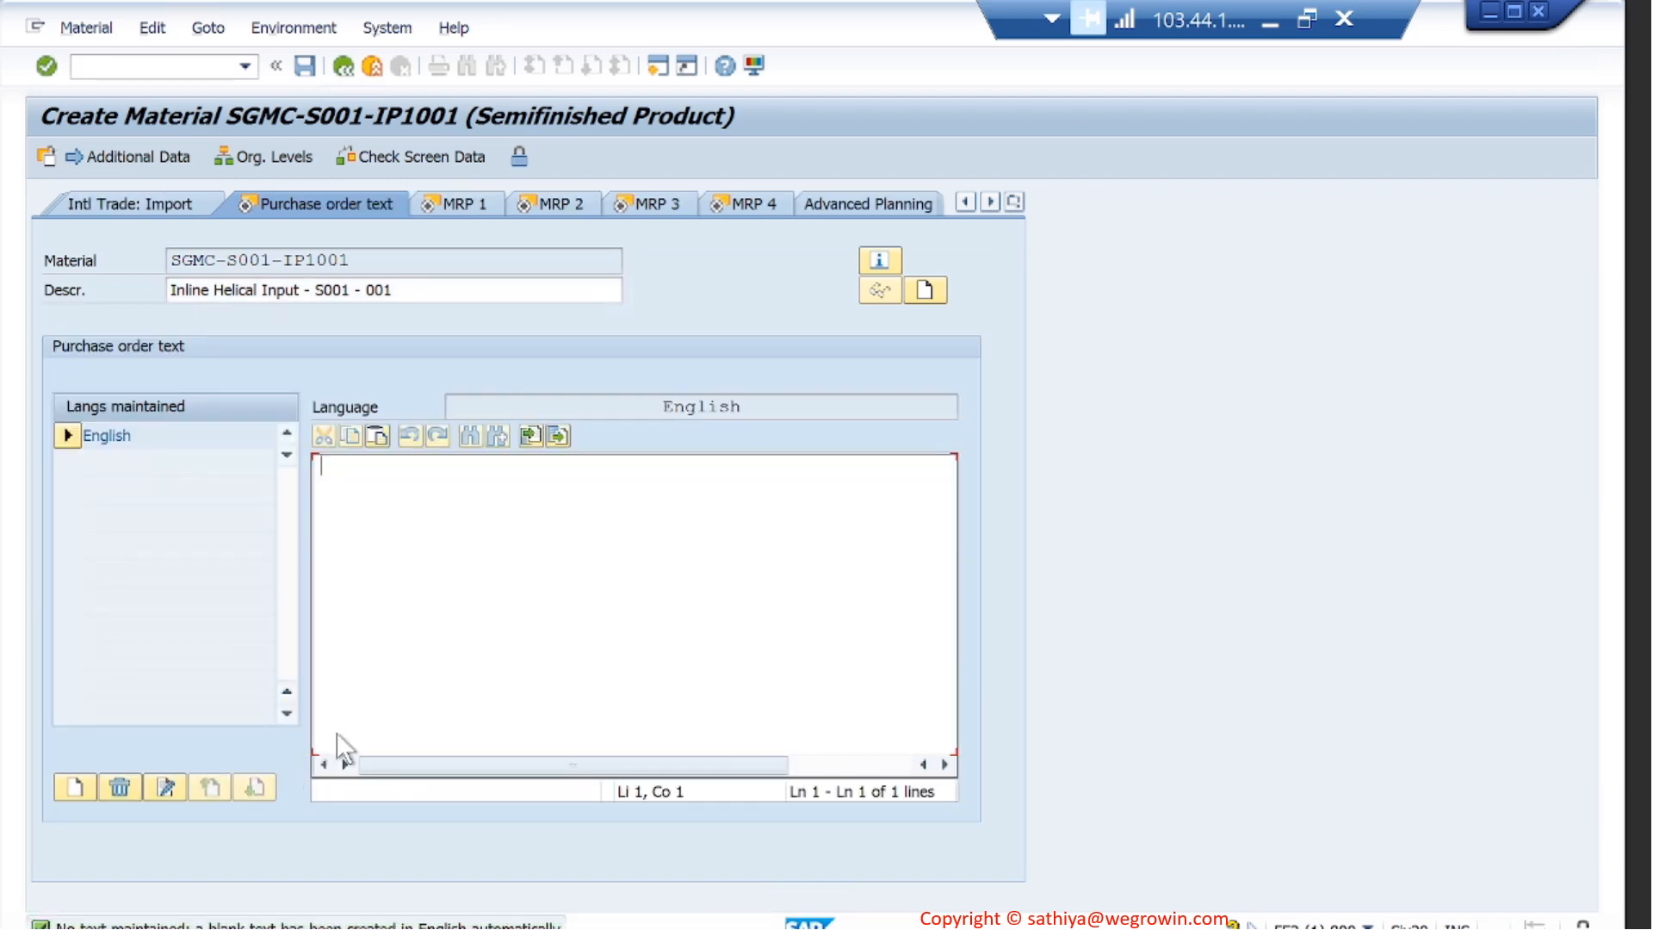
# - Consult the reference material's MRP 1 data, and choose MRP type M0 and MRP controller S02 for the new material
pyautogui.click(482, 206)
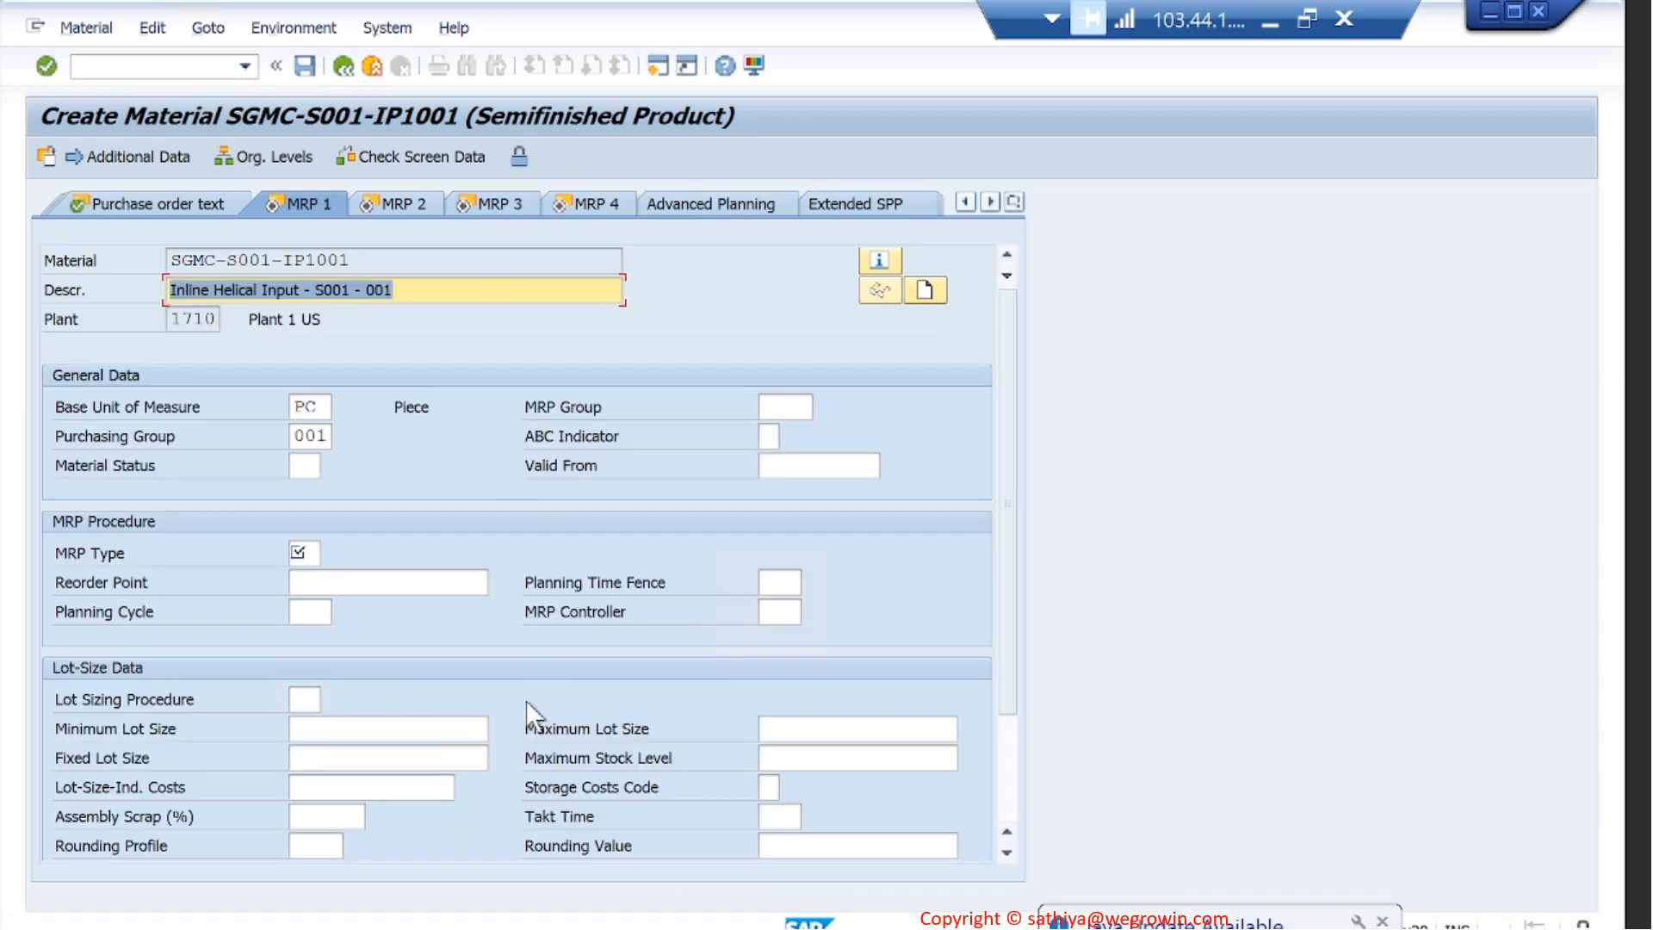
pyautogui.moveTo(903, 837)
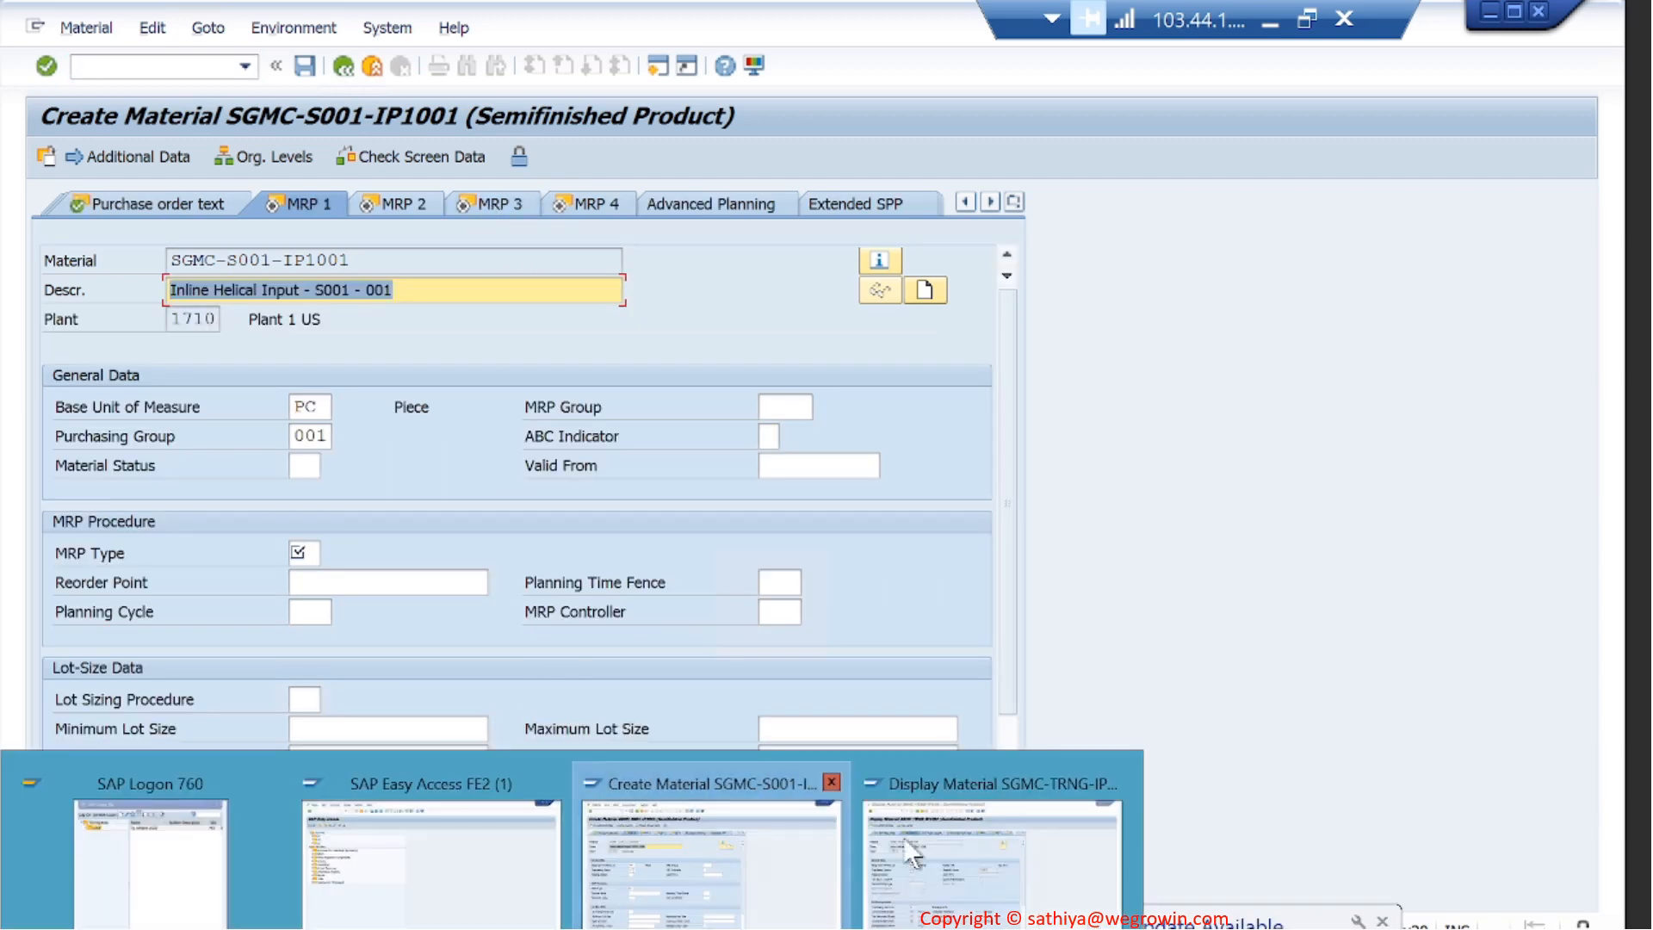
pyautogui.click(1009, 810)
pyautogui.click(756, 206)
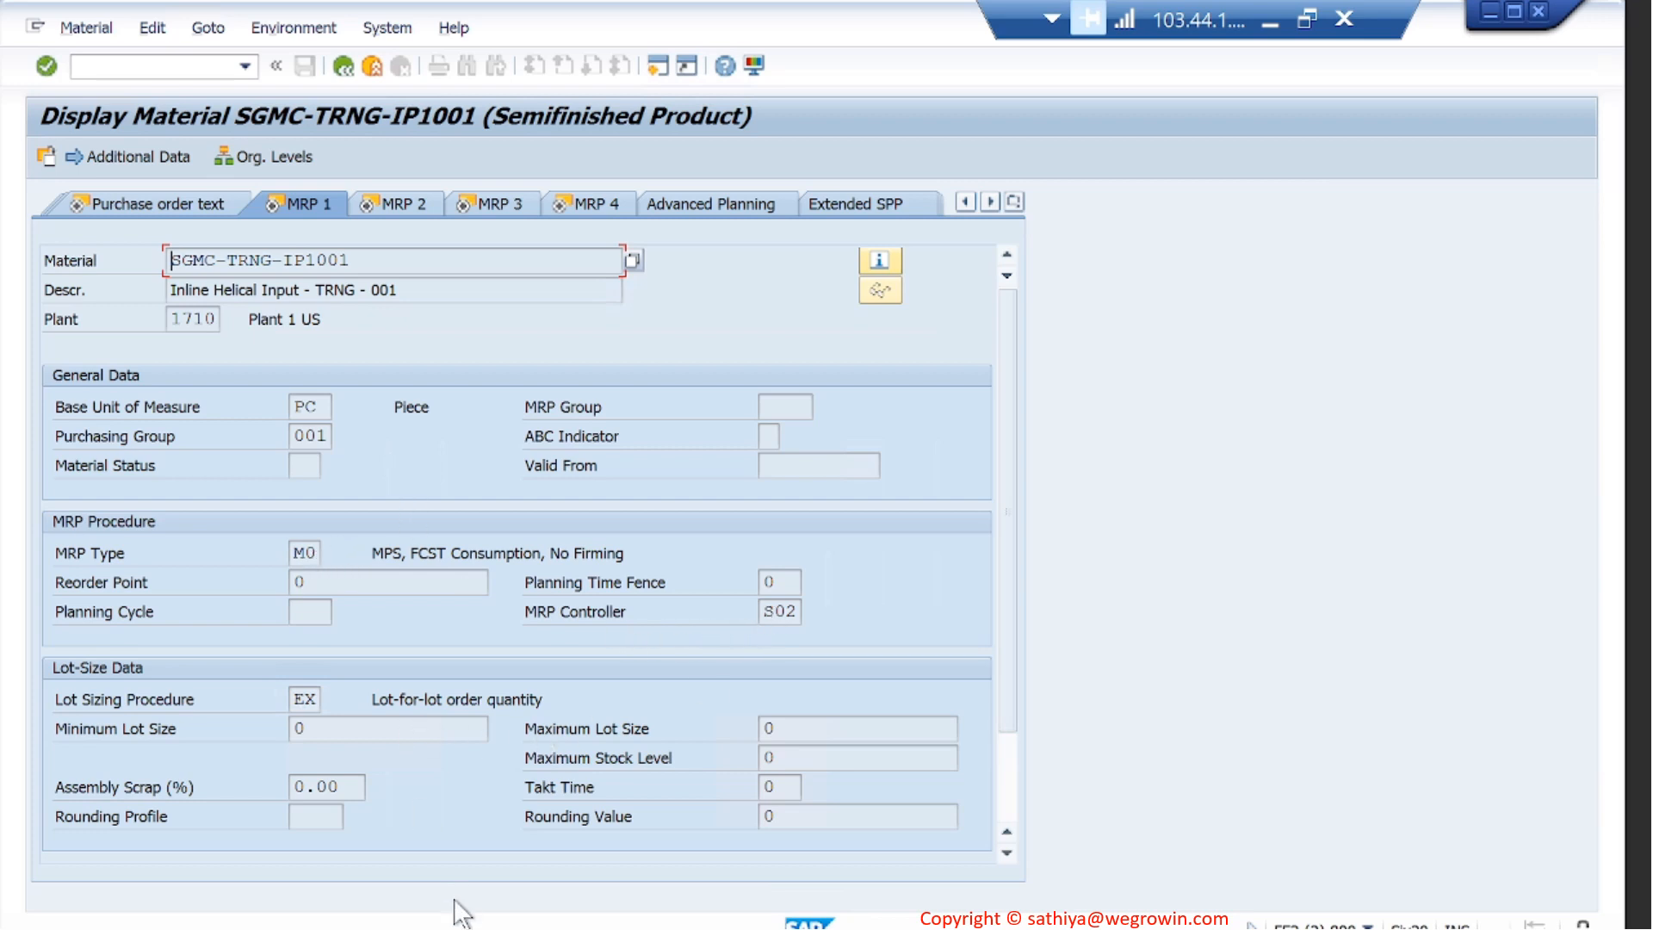
pyautogui.click(440, 928)
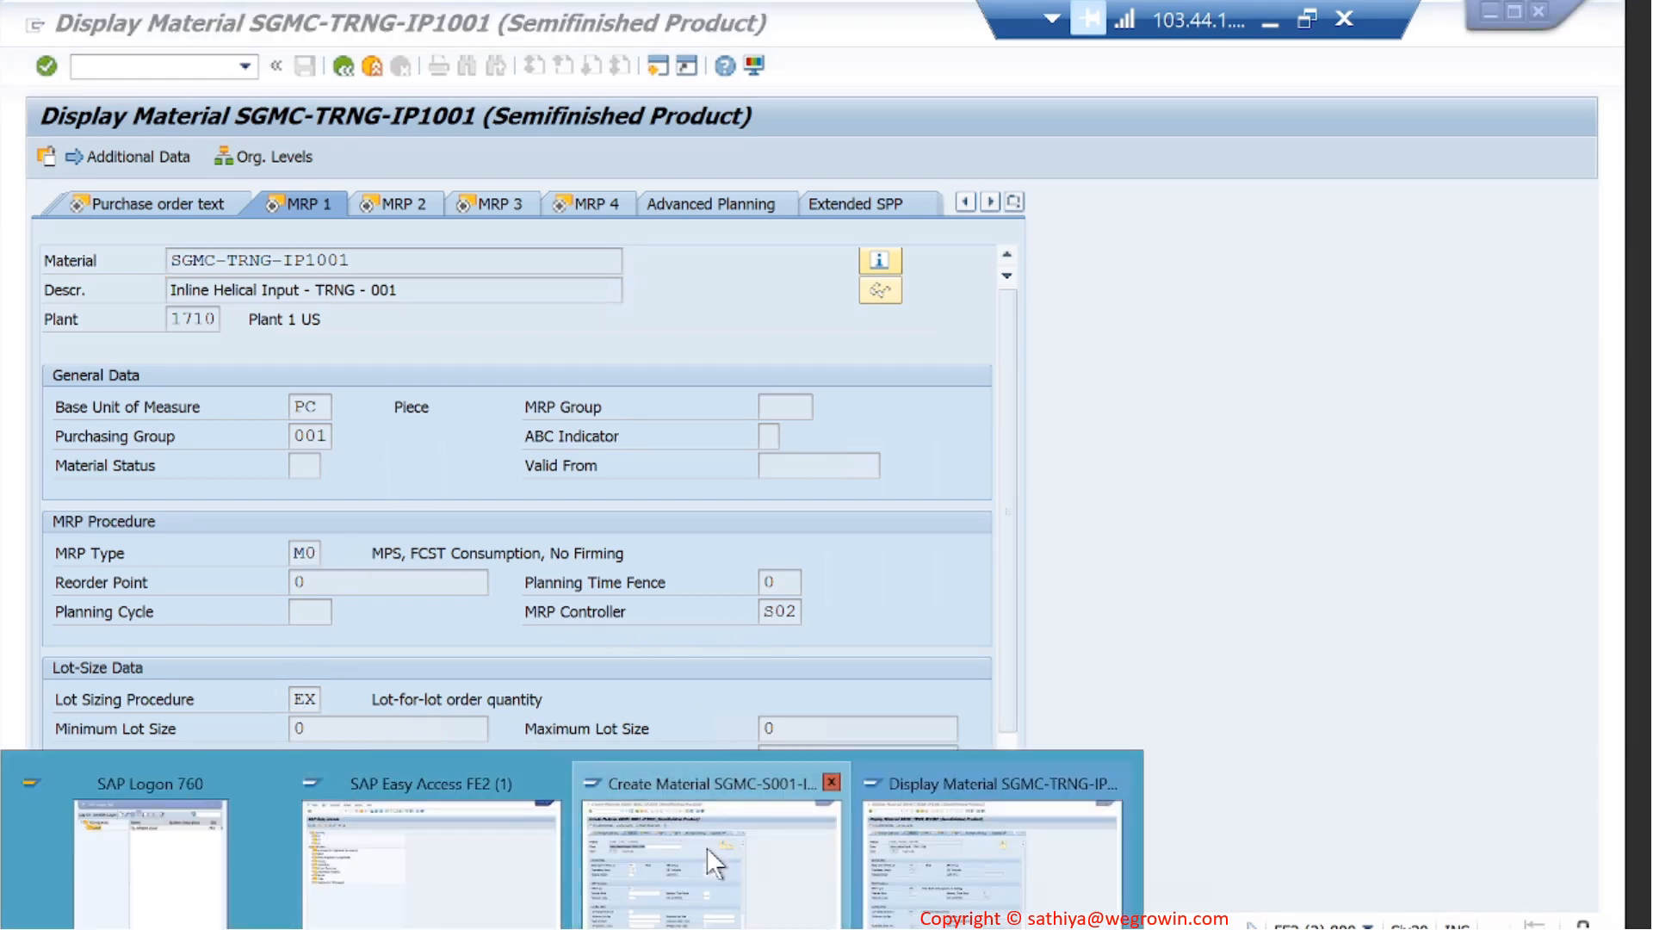
pyautogui.click(707, 848)
pyautogui.click(312, 552)
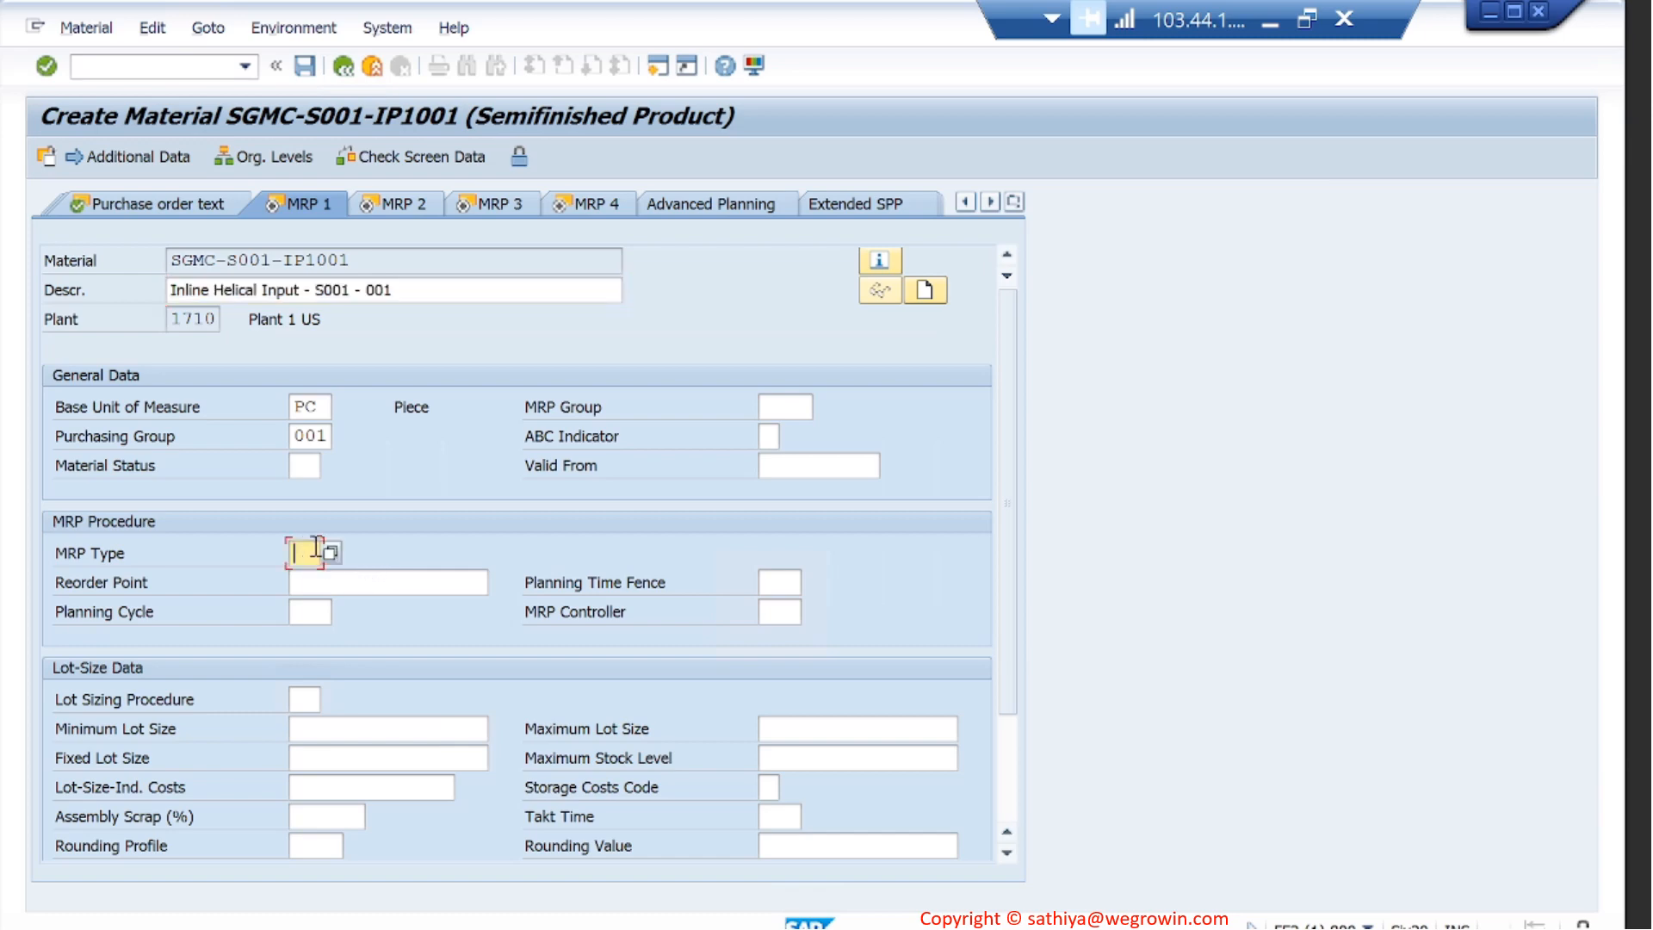
pyautogui.click(332, 553)
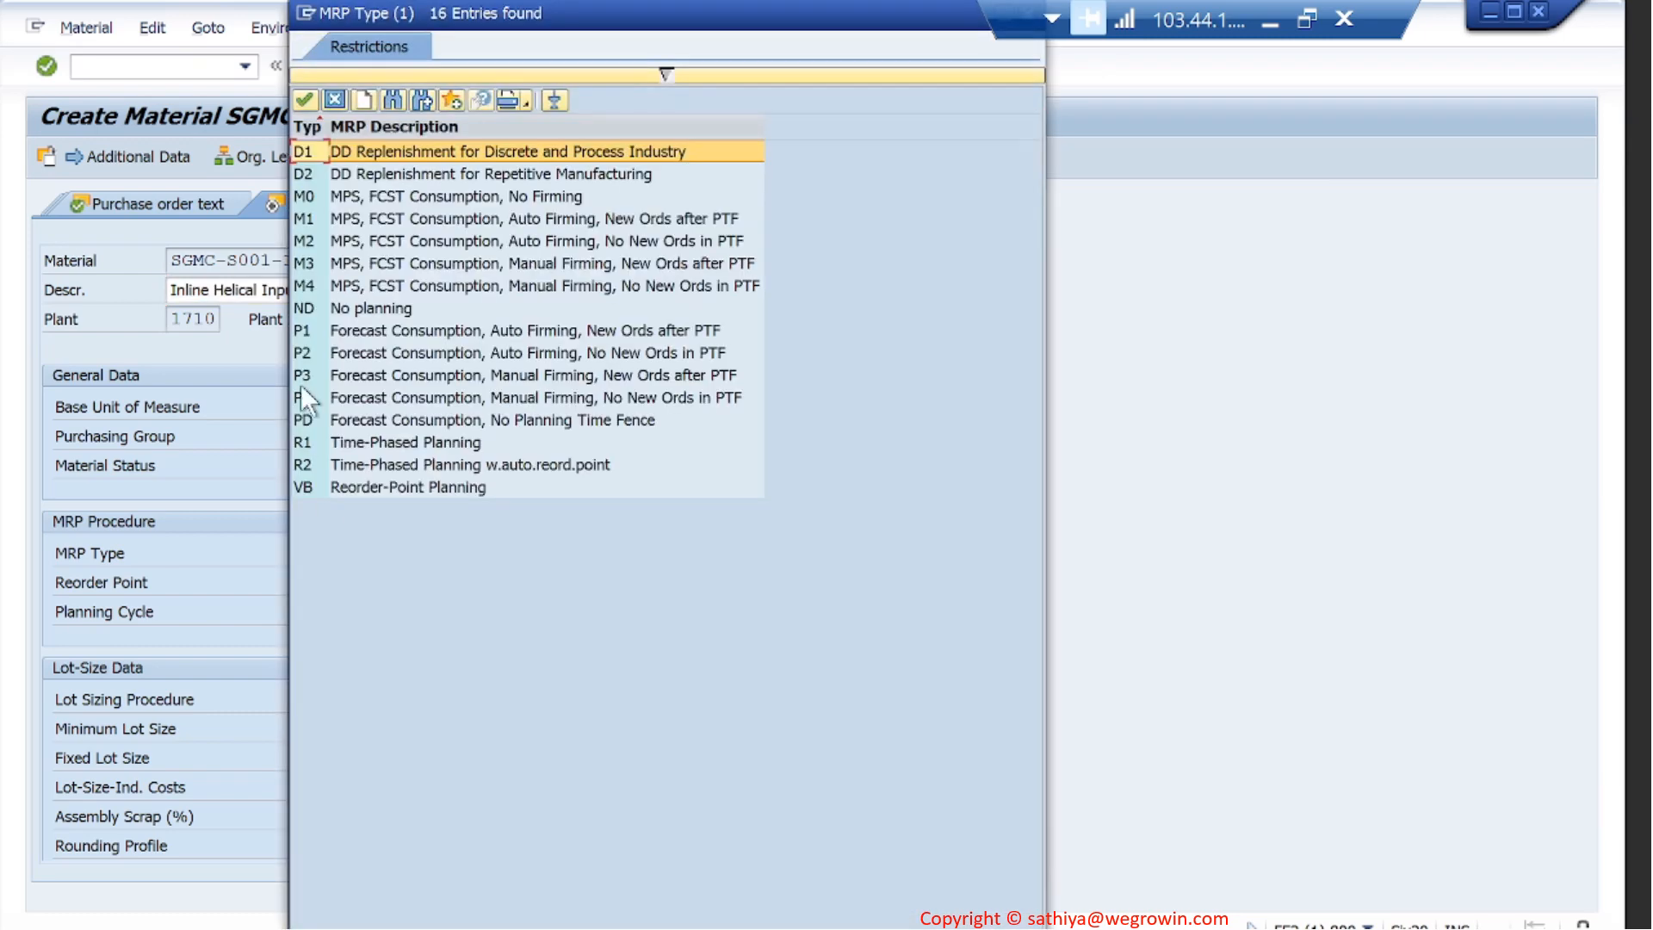
pyautogui.doubleClick(312, 198)
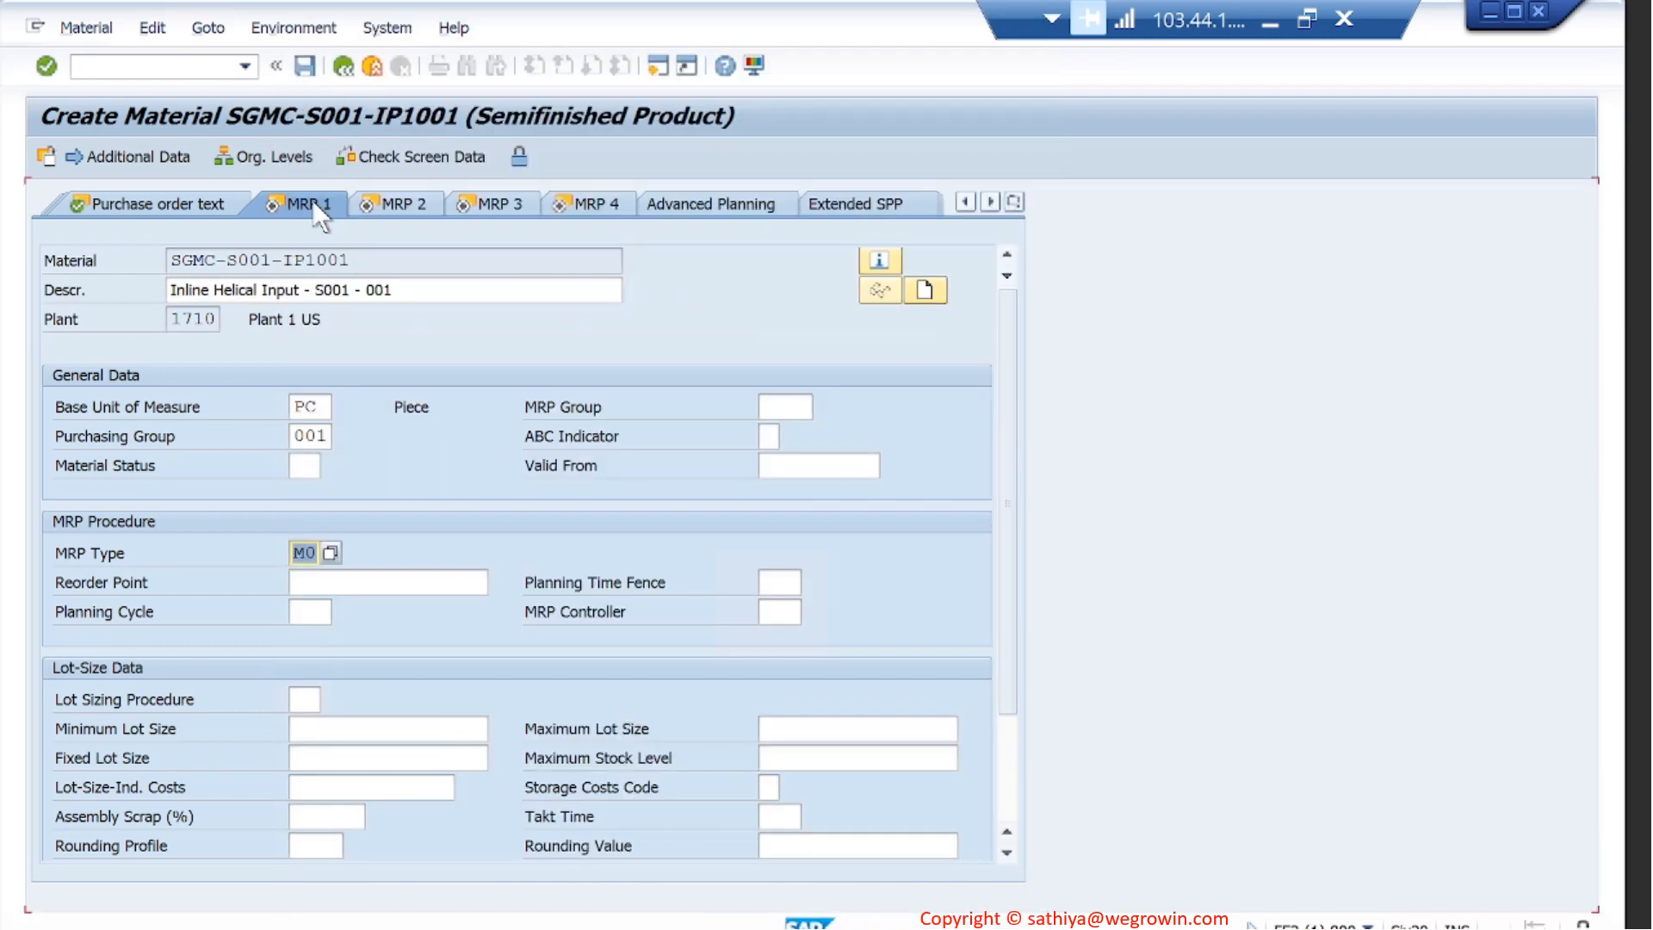
pyautogui.click(783, 613)
pyautogui.click(813, 610)
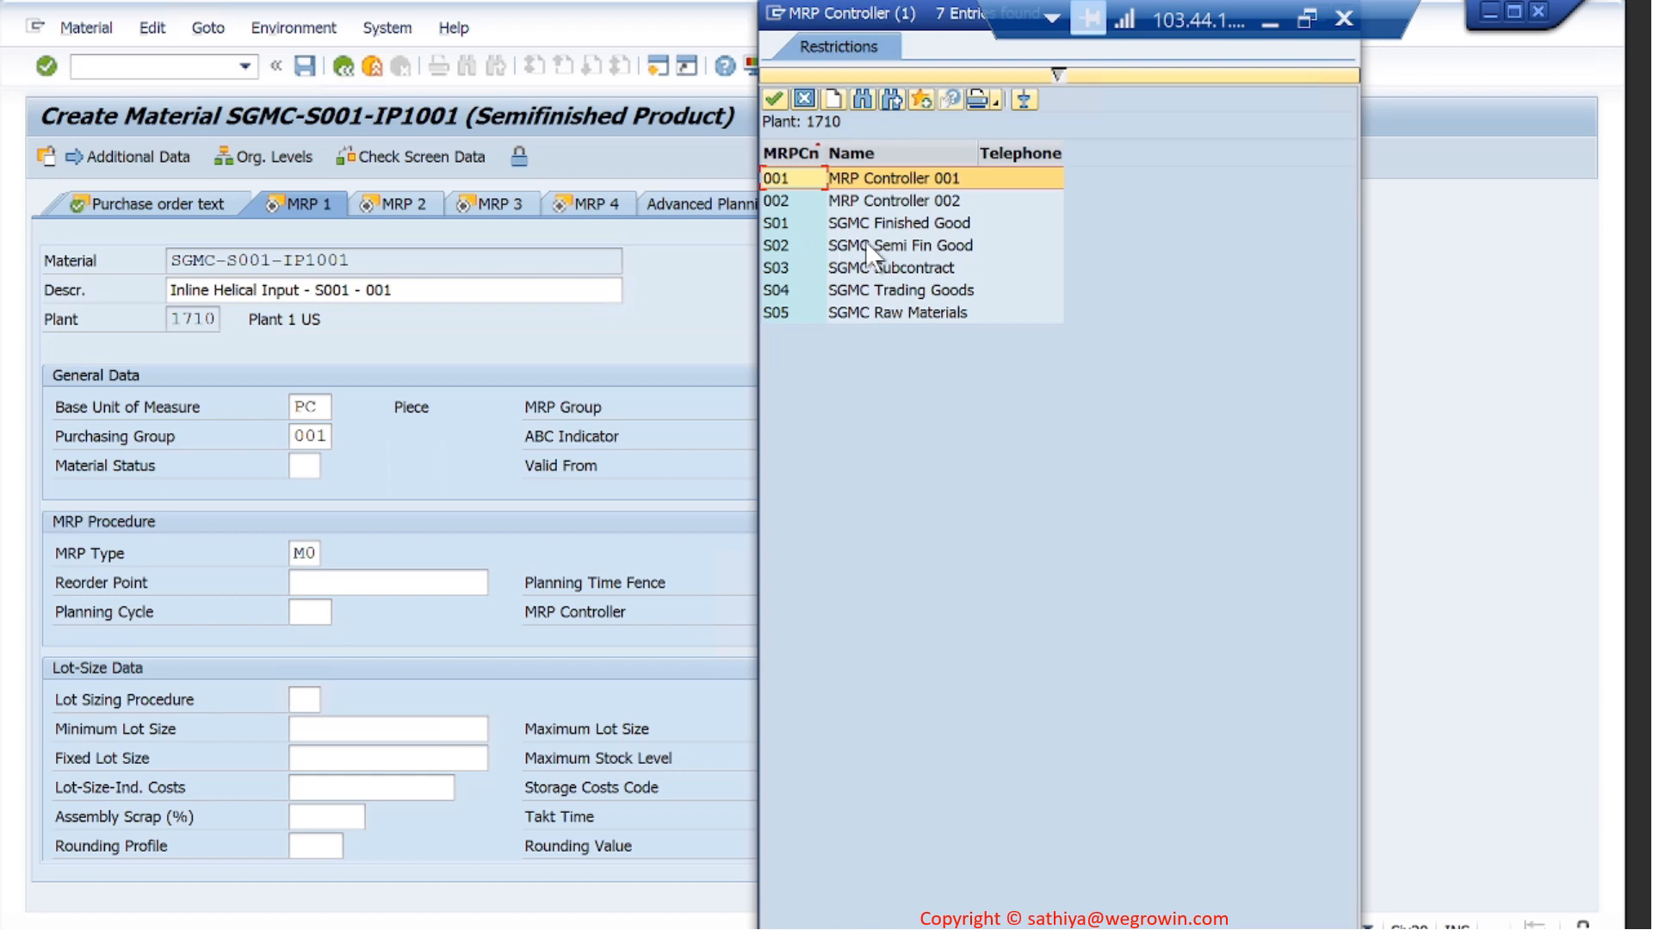
pyautogui.doubleClick(865, 243)
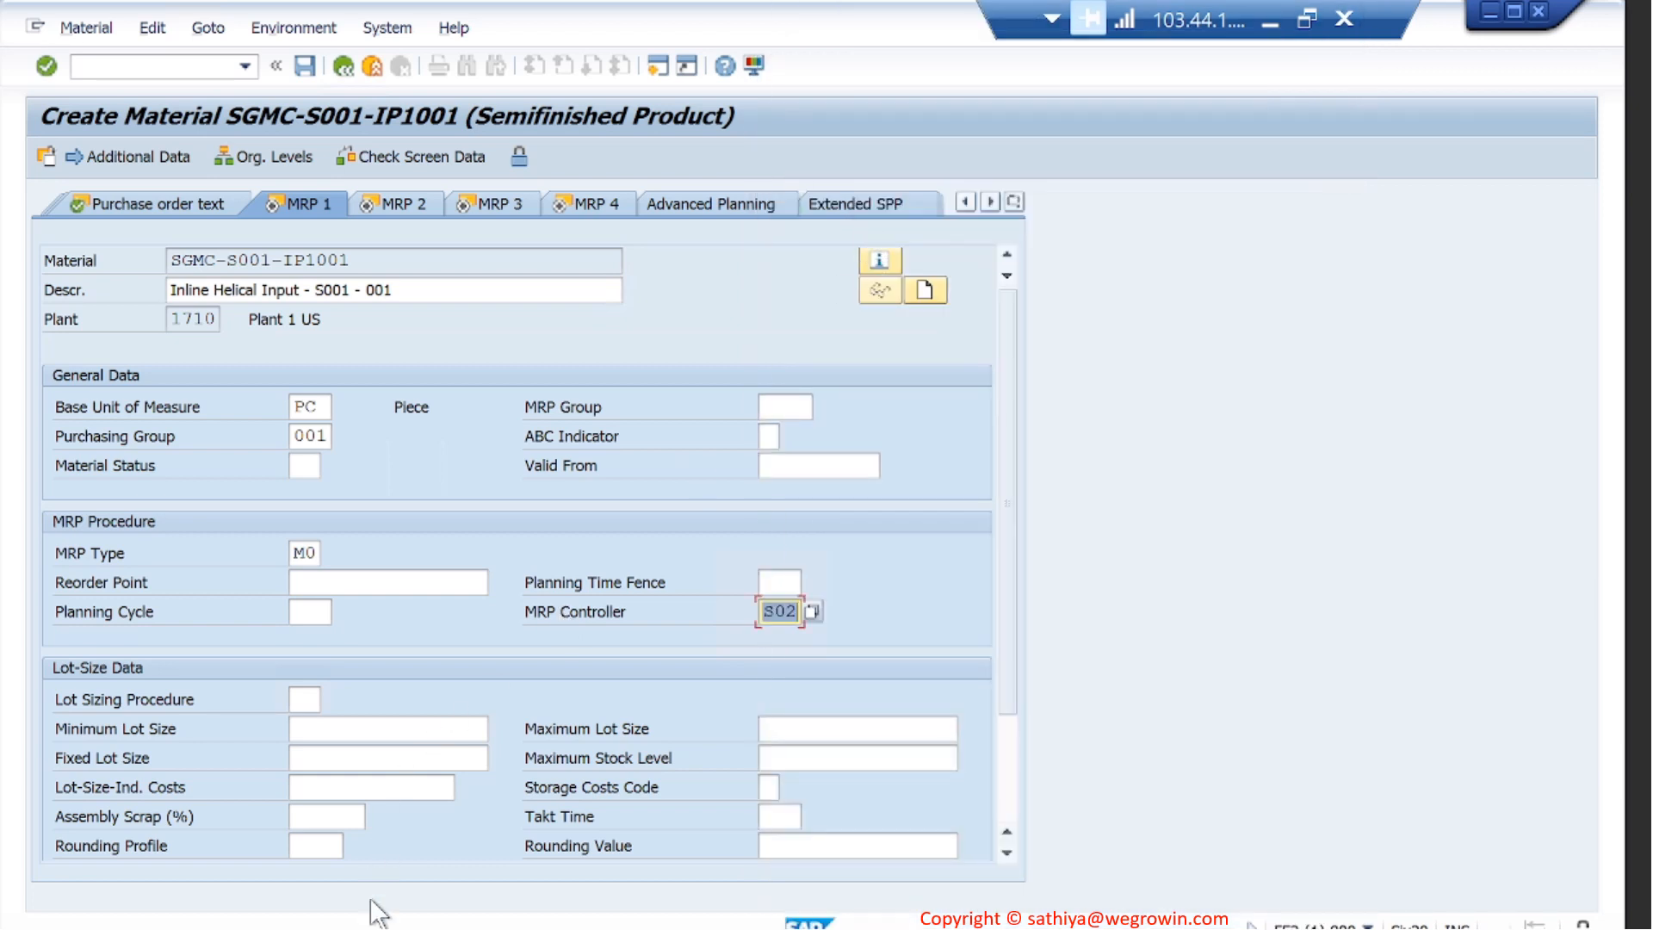
# - Recheck the reference material's MRP 1 data and choose lot sizing procedure EX, lot-for-lot order quantity, for the new material
pyautogui.moveTo(373, 904)
pyautogui.click(898, 855)
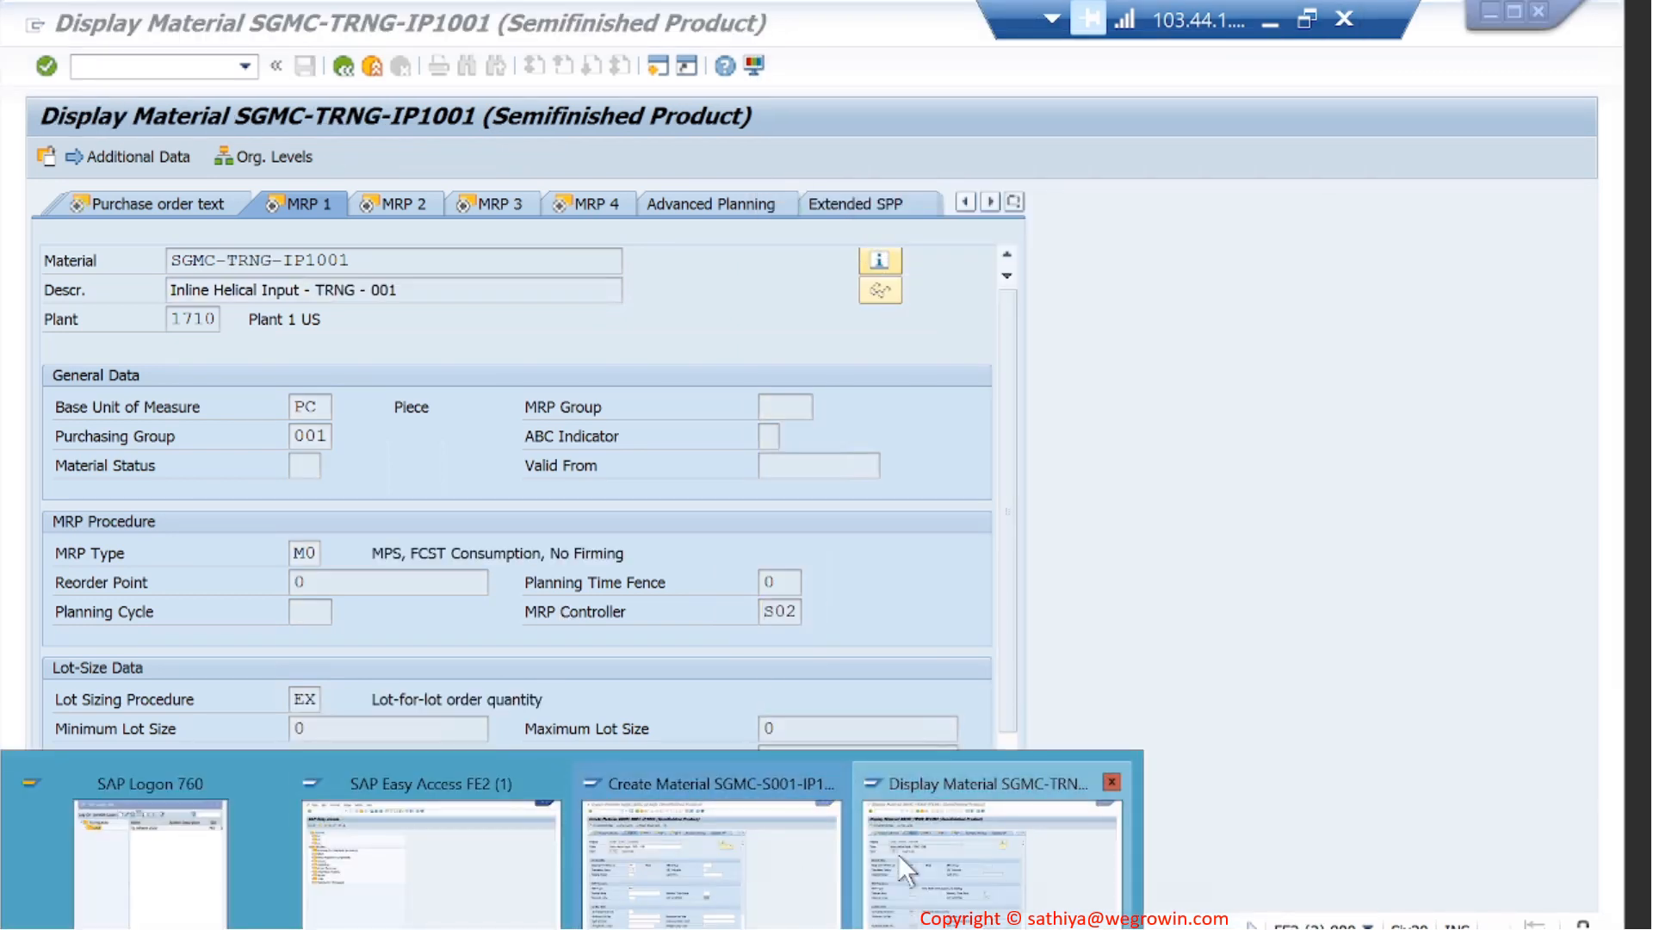
pyautogui.click(742, 846)
pyautogui.click(309, 700)
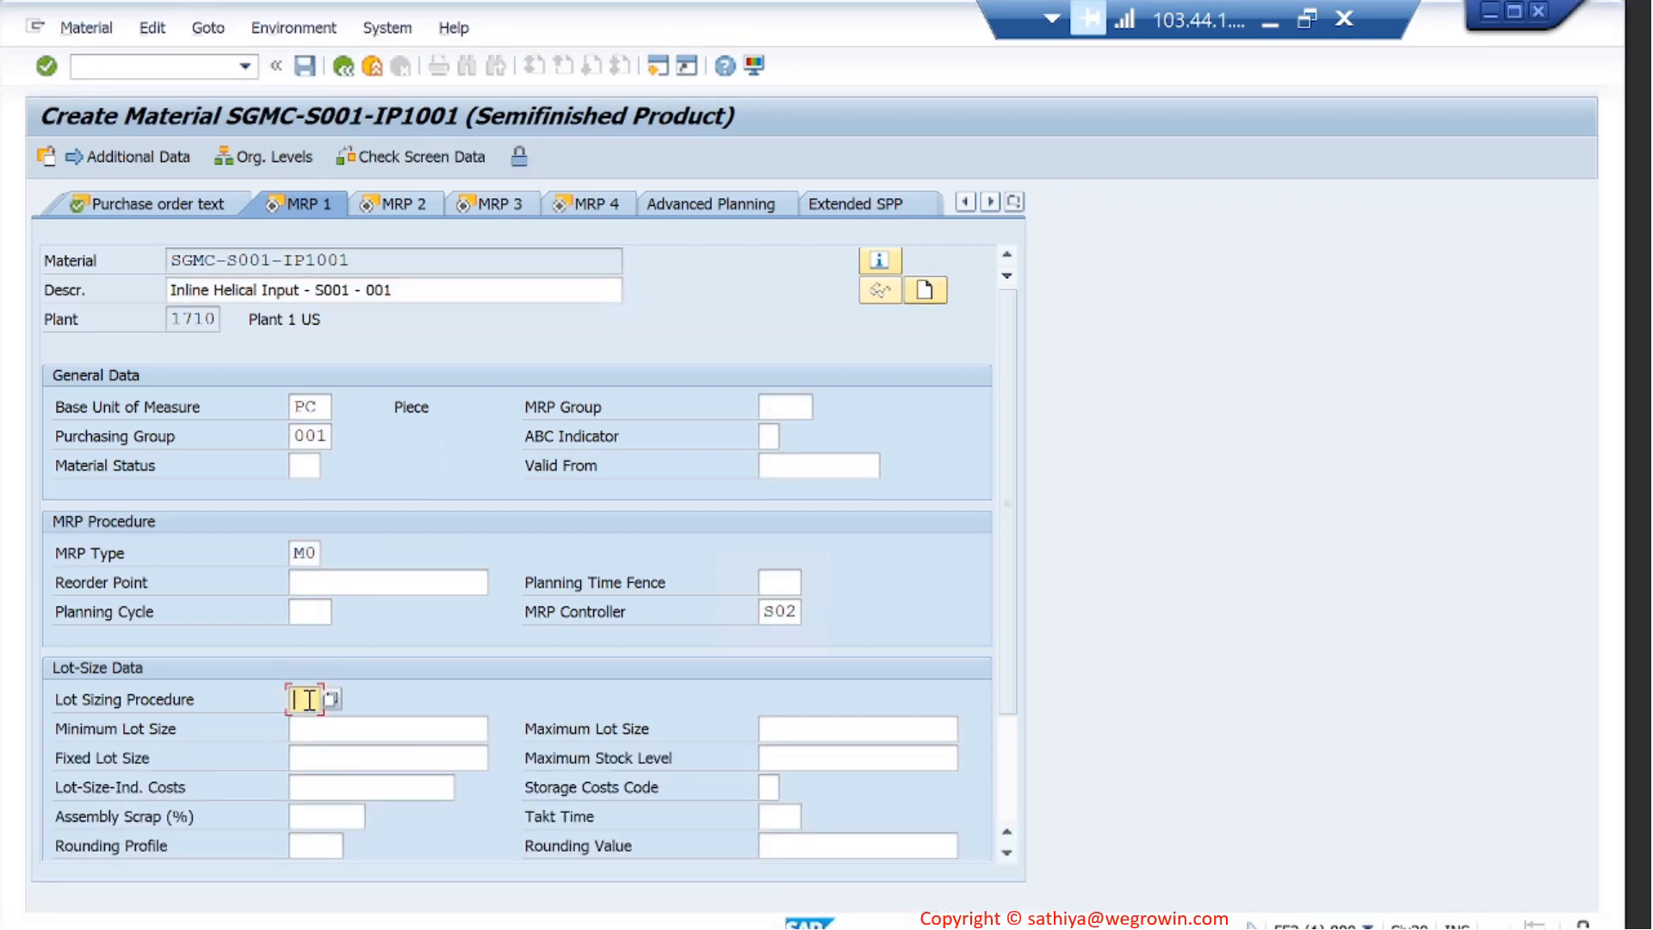
pyautogui.click(330, 699)
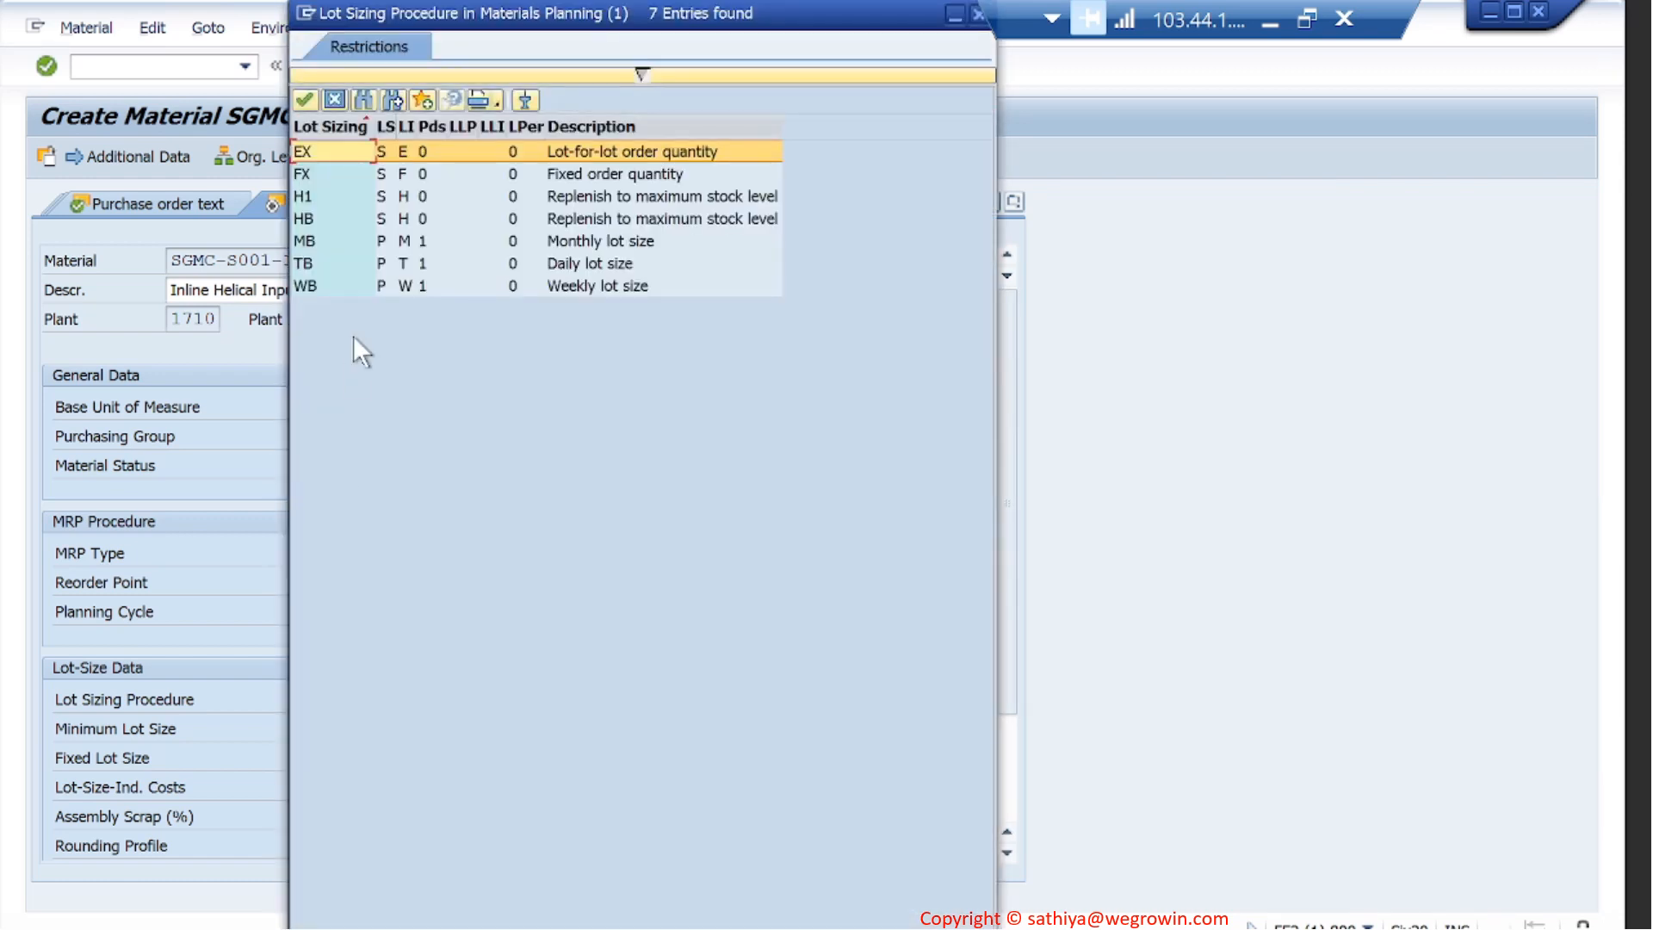
pyautogui.doubleClick(327, 150)
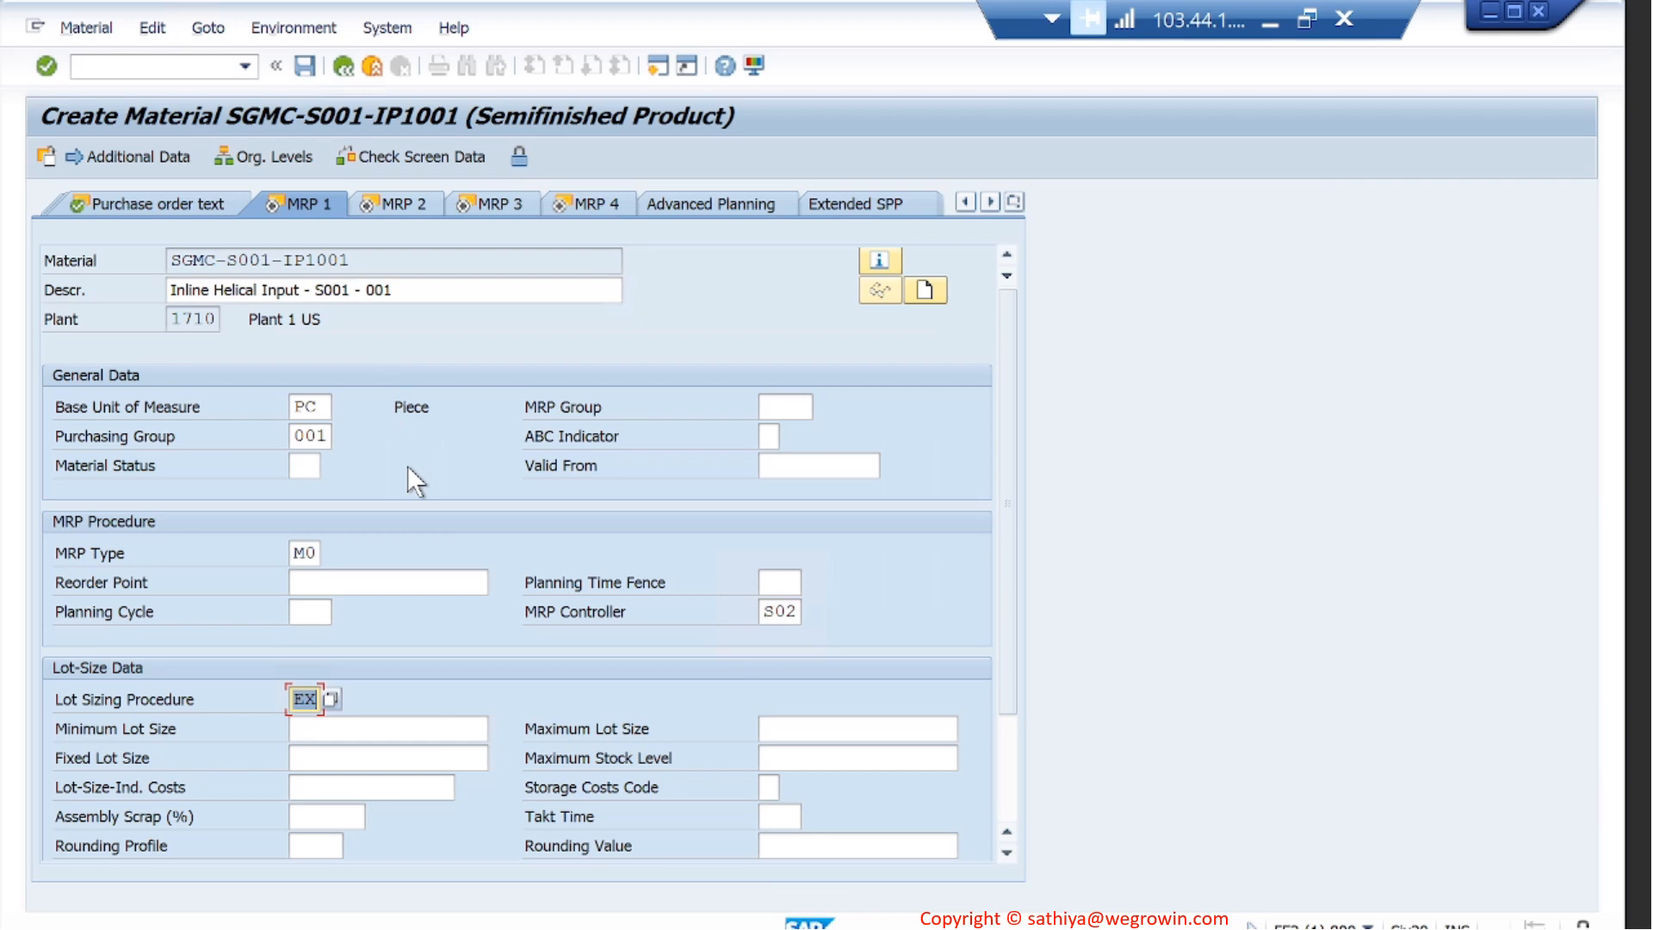
pyautogui.press('Return')
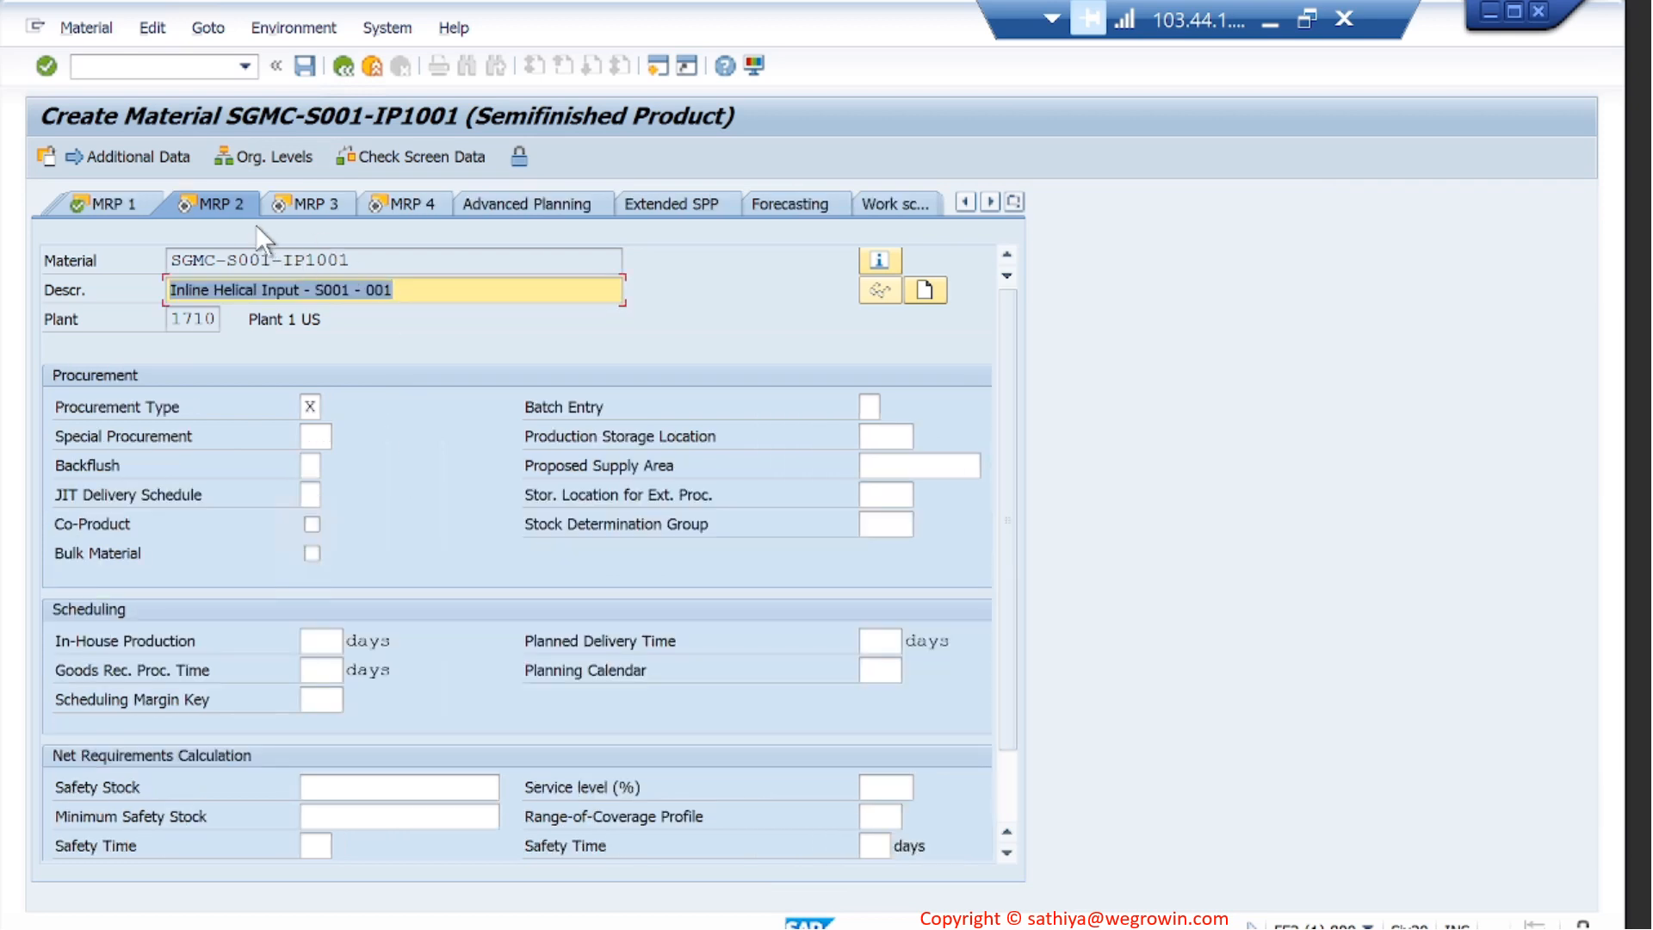
# - Choose procurement type E, In-House Production, in the new material's MRP 2 data
pyautogui.click(311, 406)
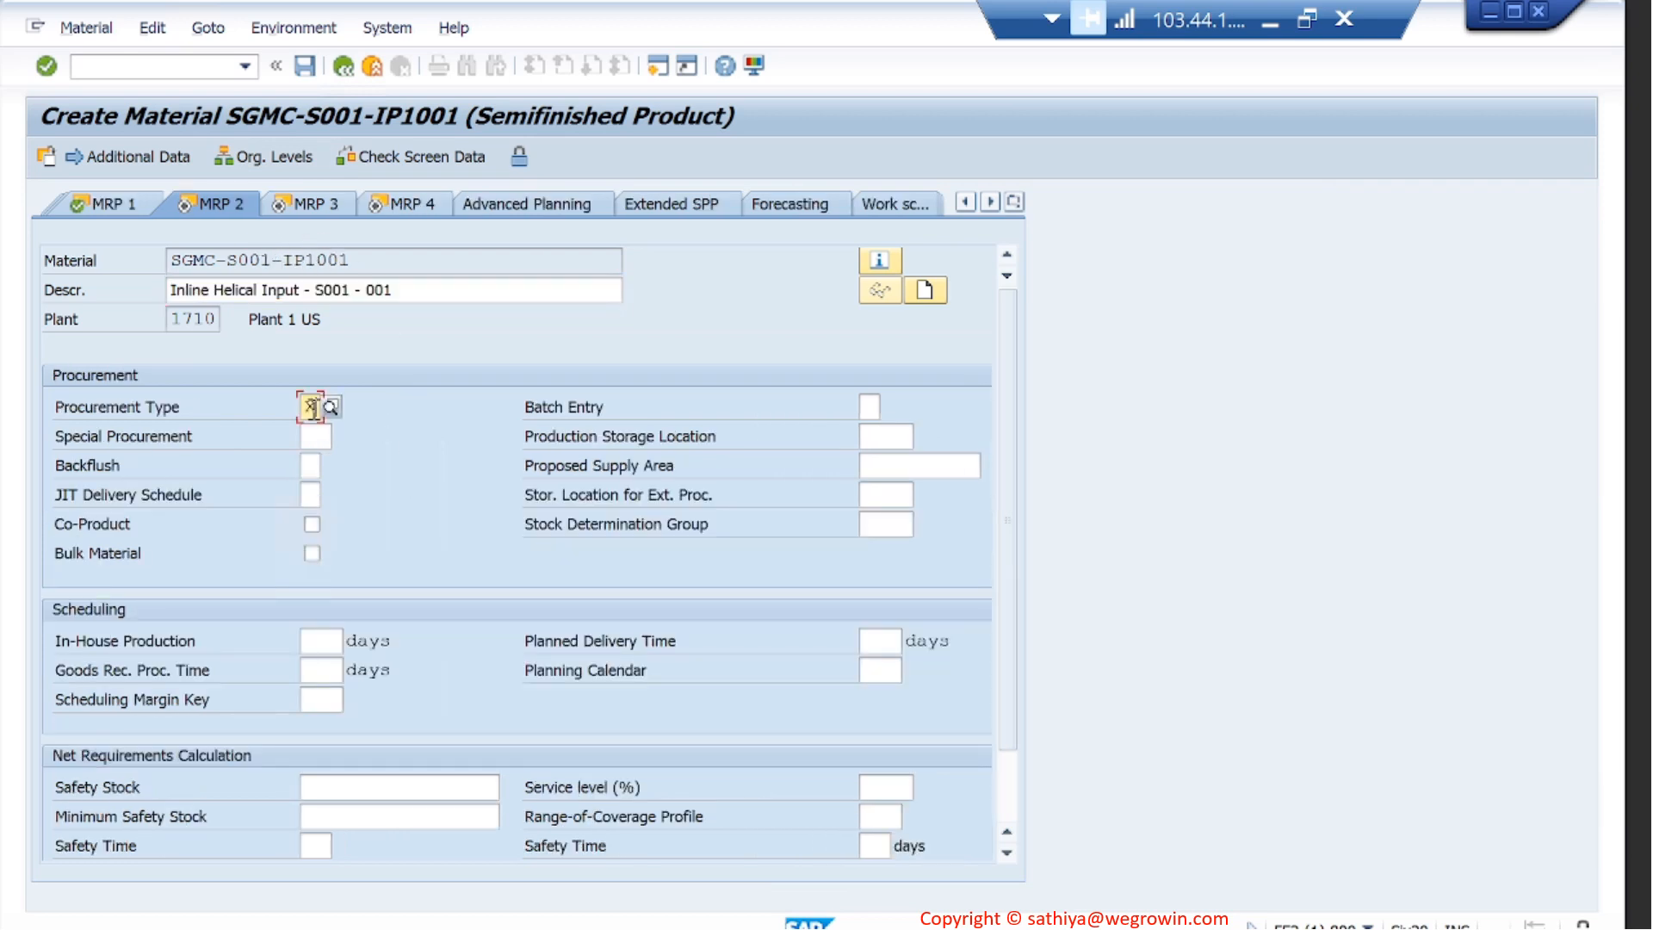
pyautogui.click(332, 407)
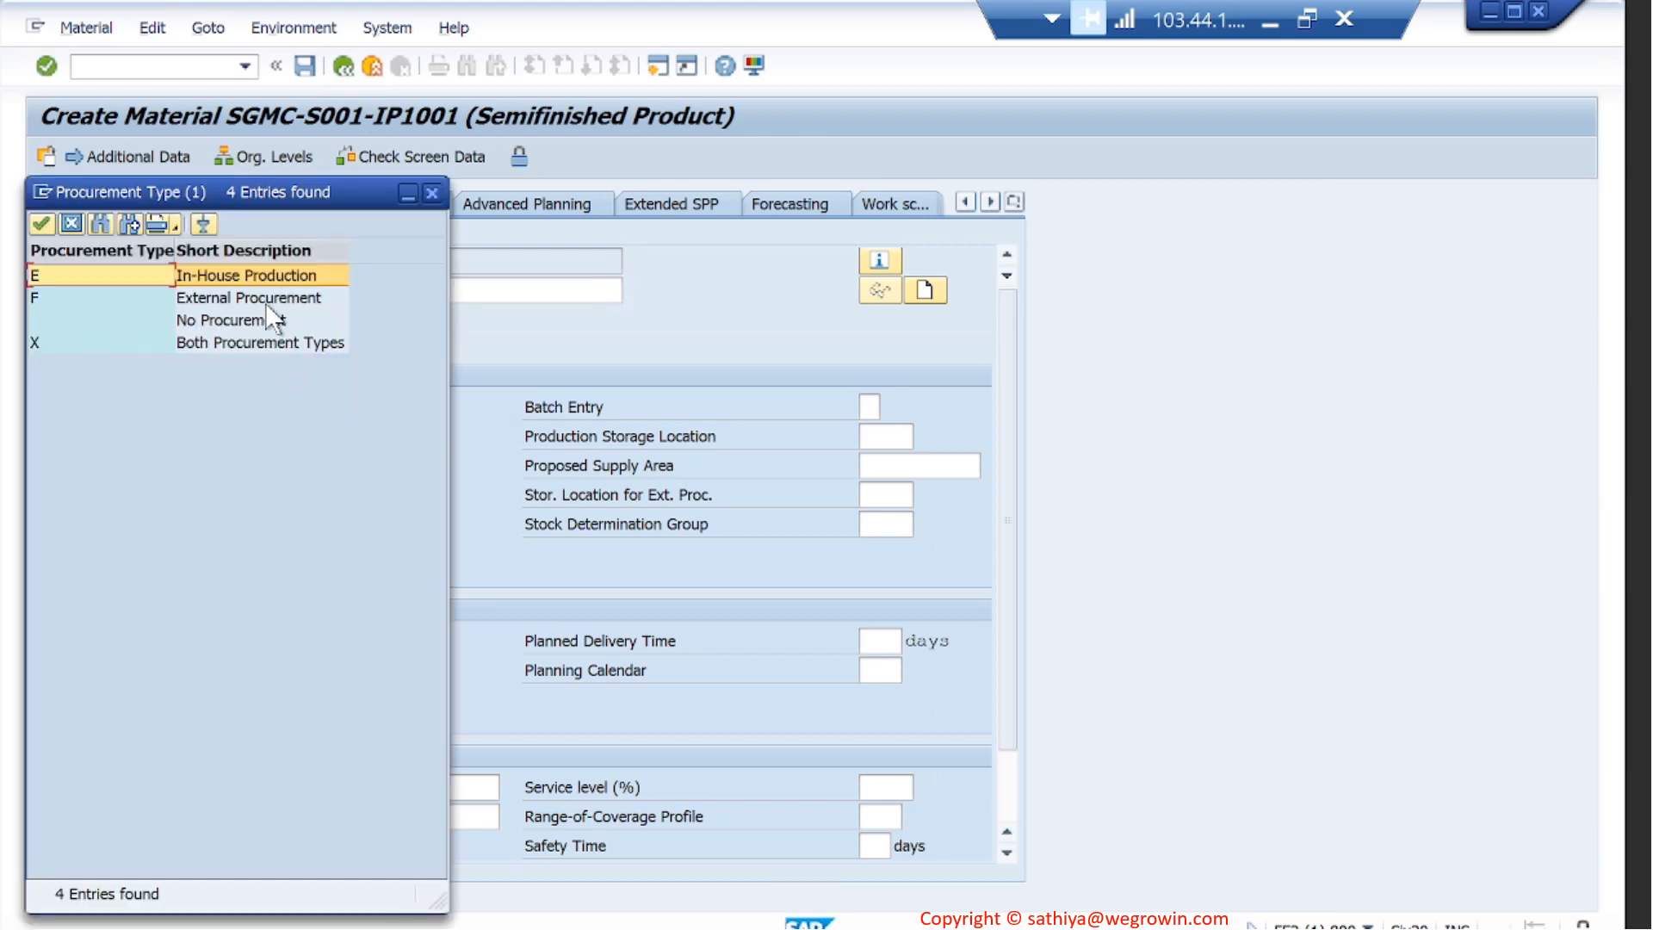
pyautogui.doubleClick(258, 275)
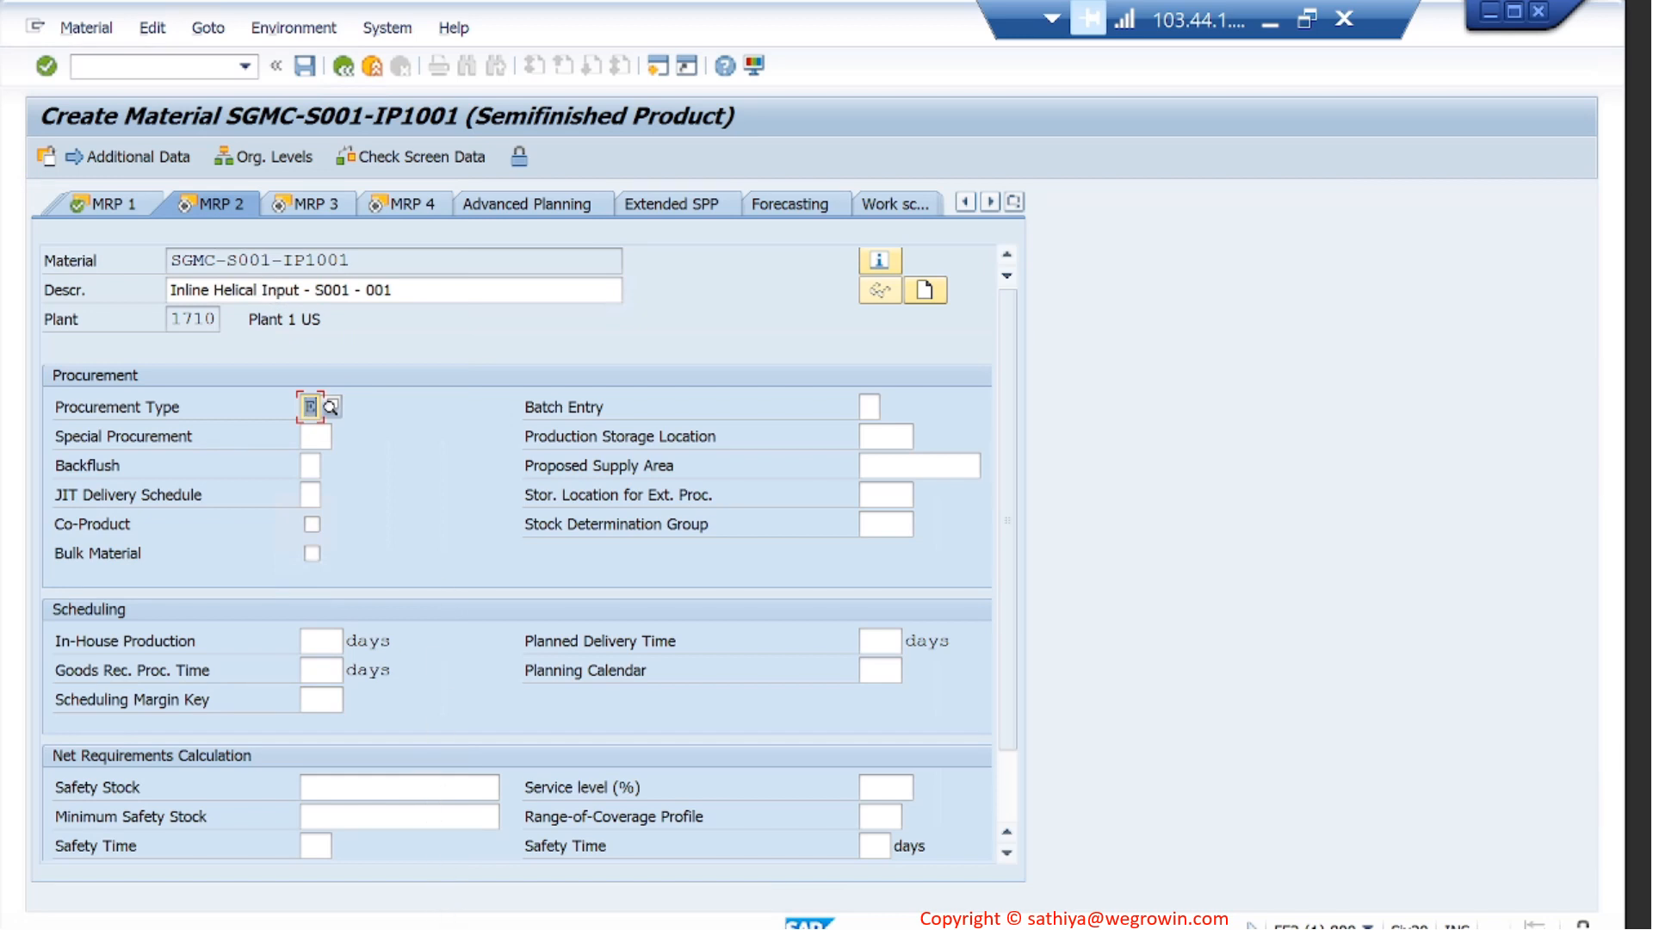
# - Consult the reference material's MRP 2 data, and choose production storage location 171A and backflush 1 for the new material
pyautogui.click(448, 929)
pyautogui.click(973, 872)
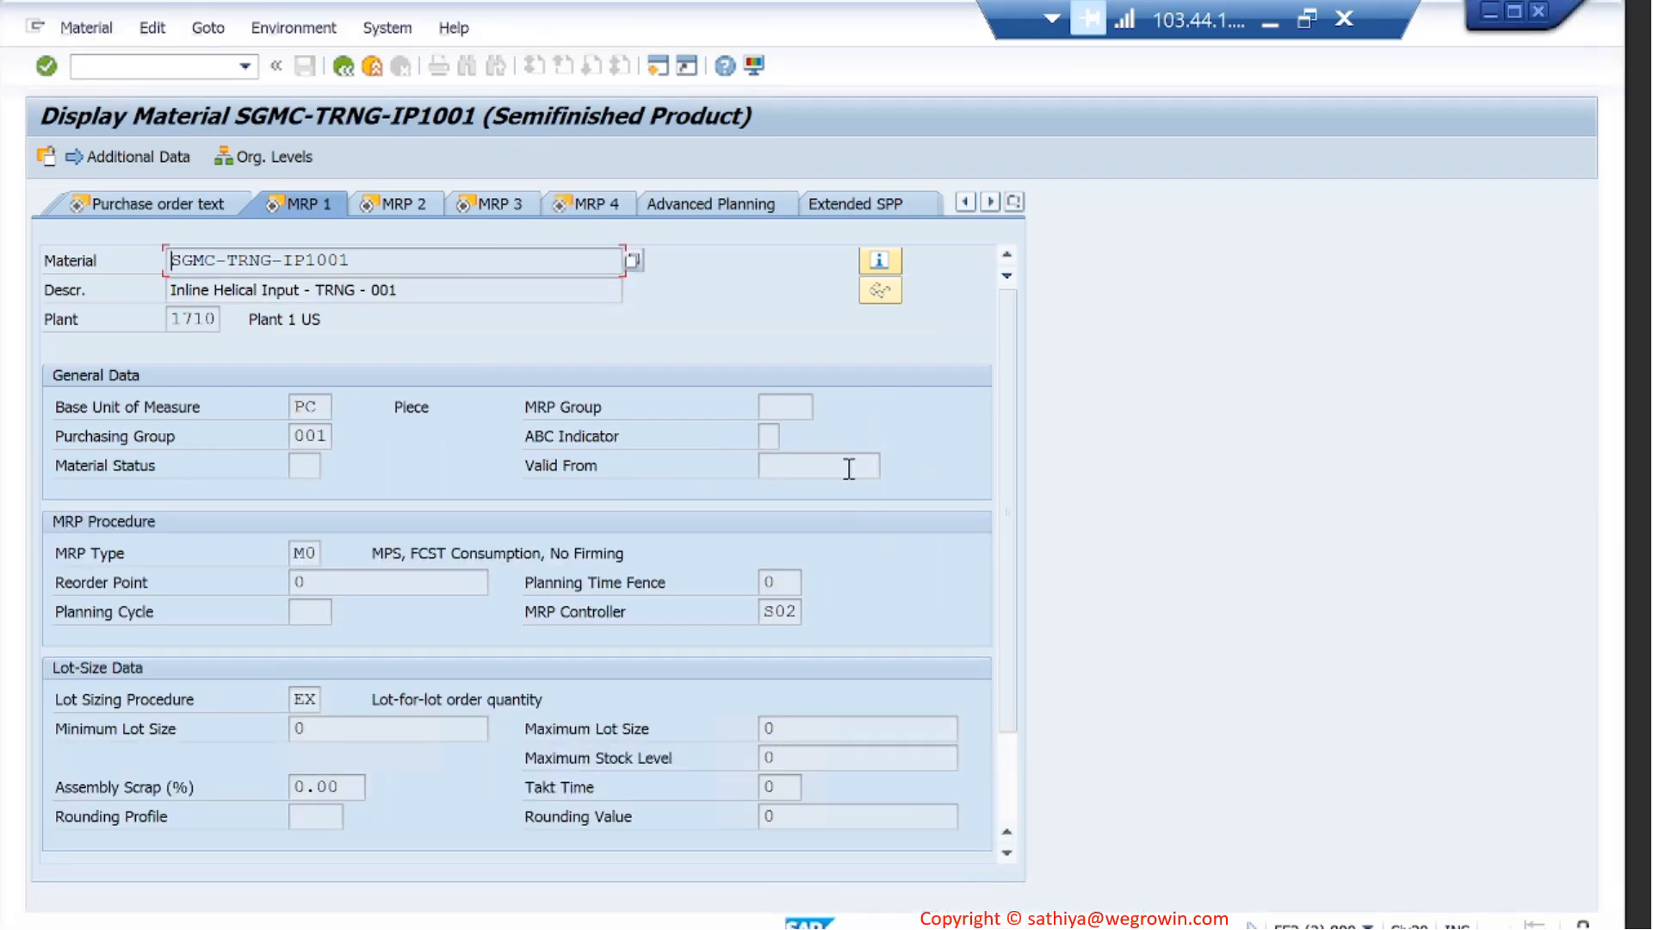
pyautogui.click(404, 204)
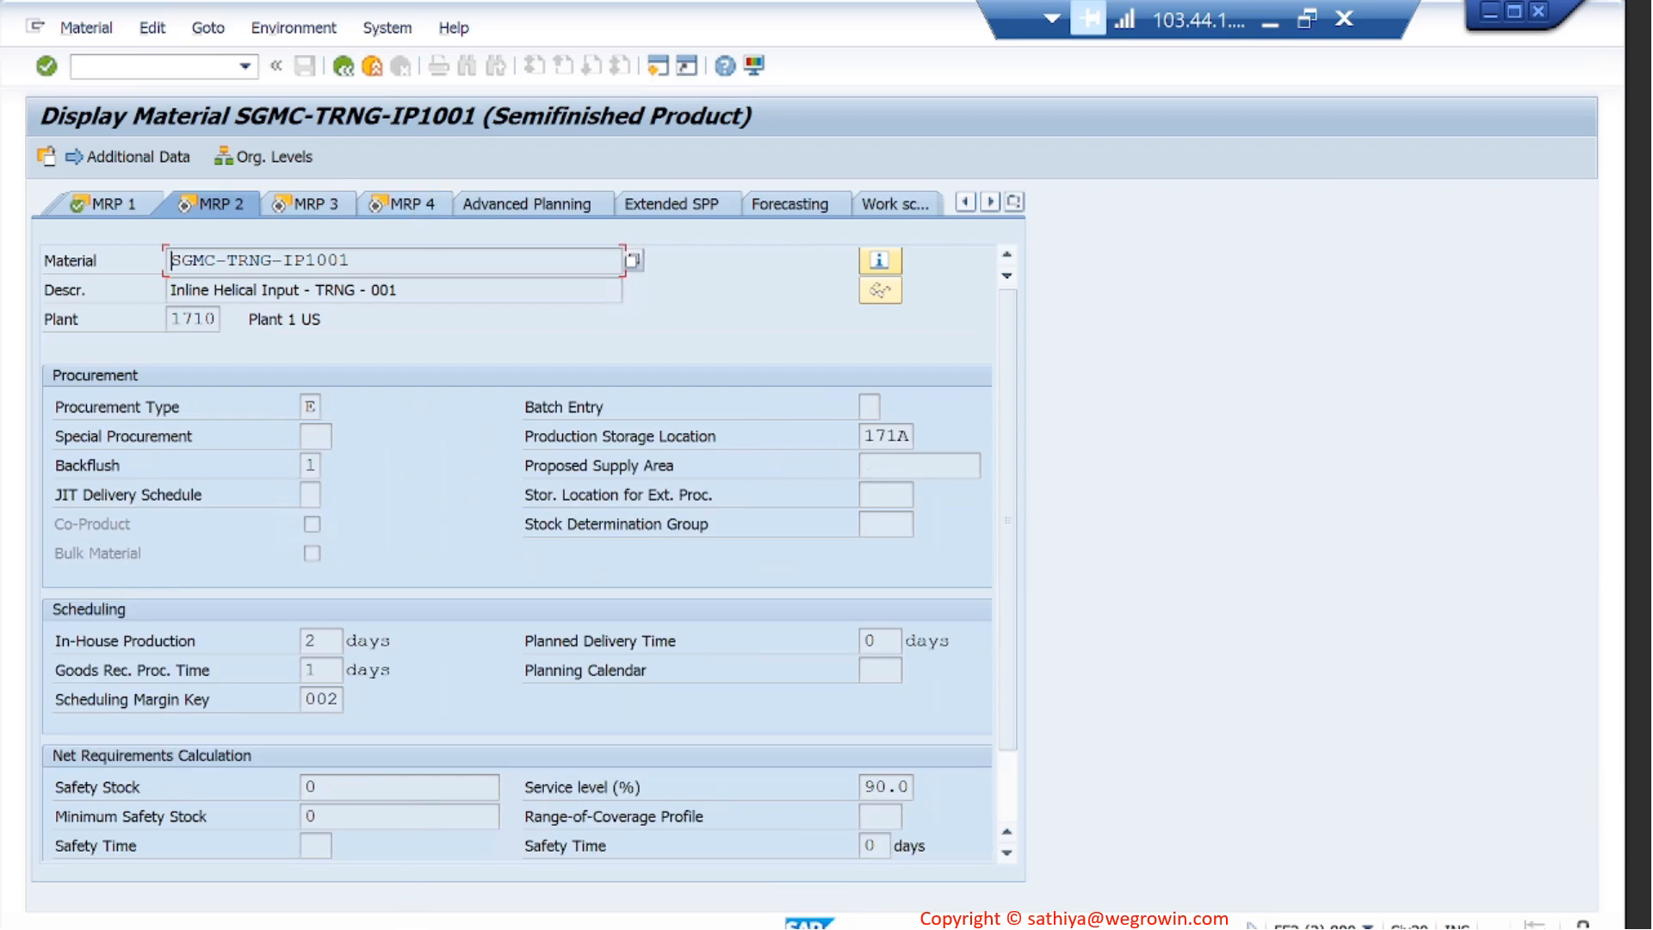
pyautogui.click(648, 881)
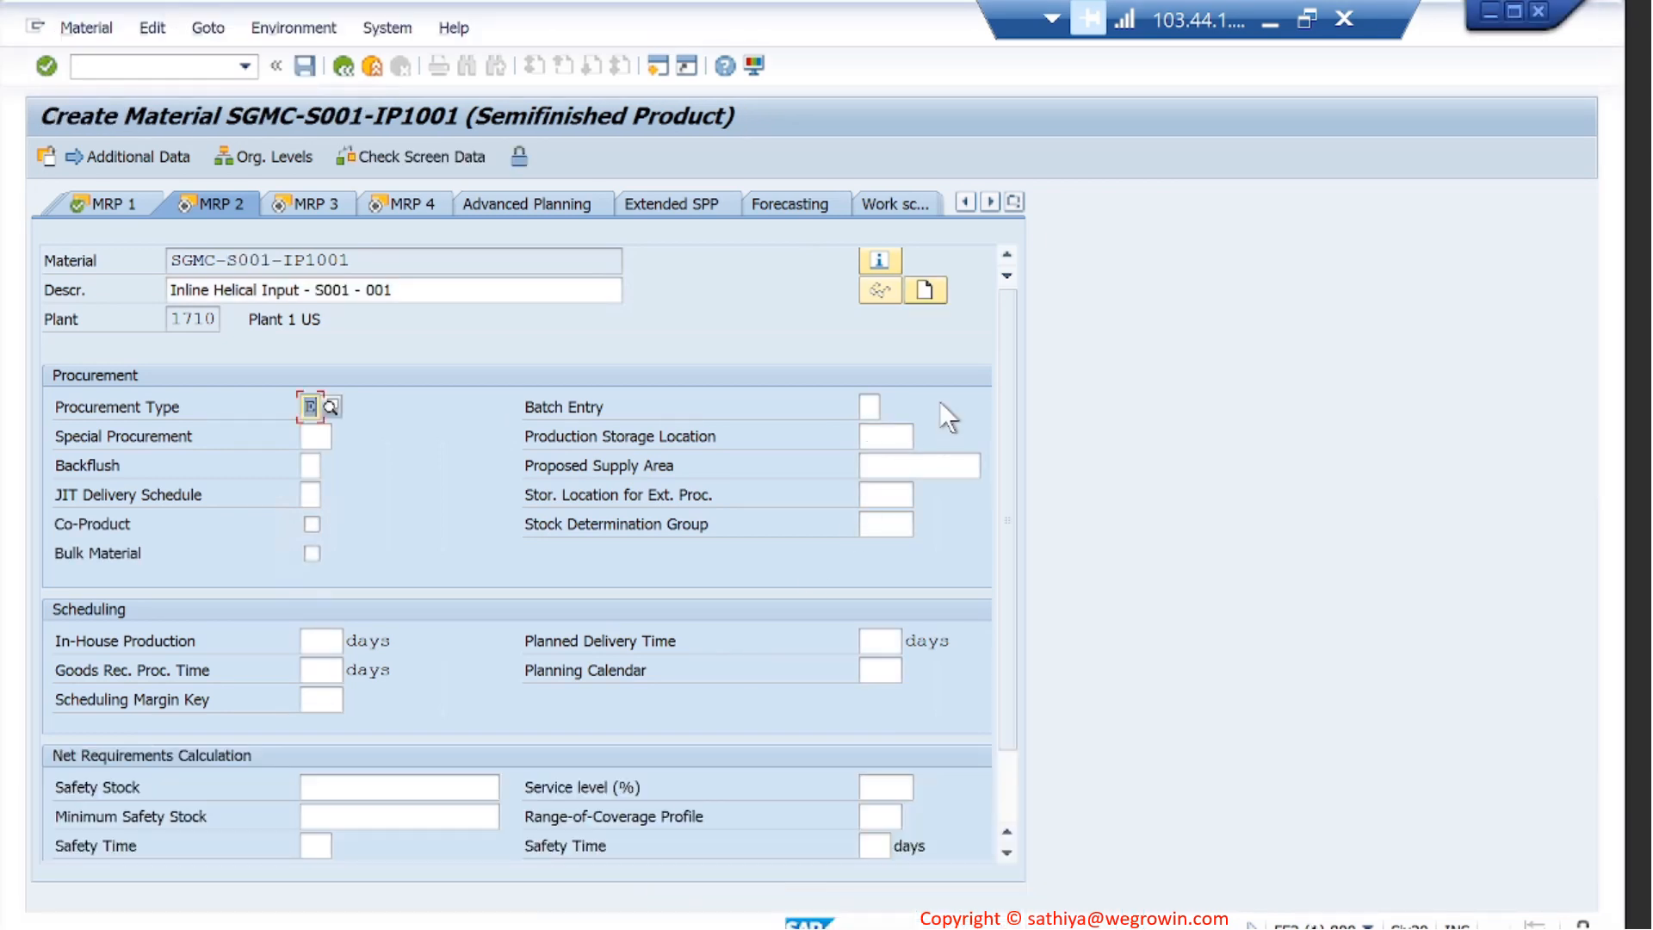
pyautogui.click(897, 435)
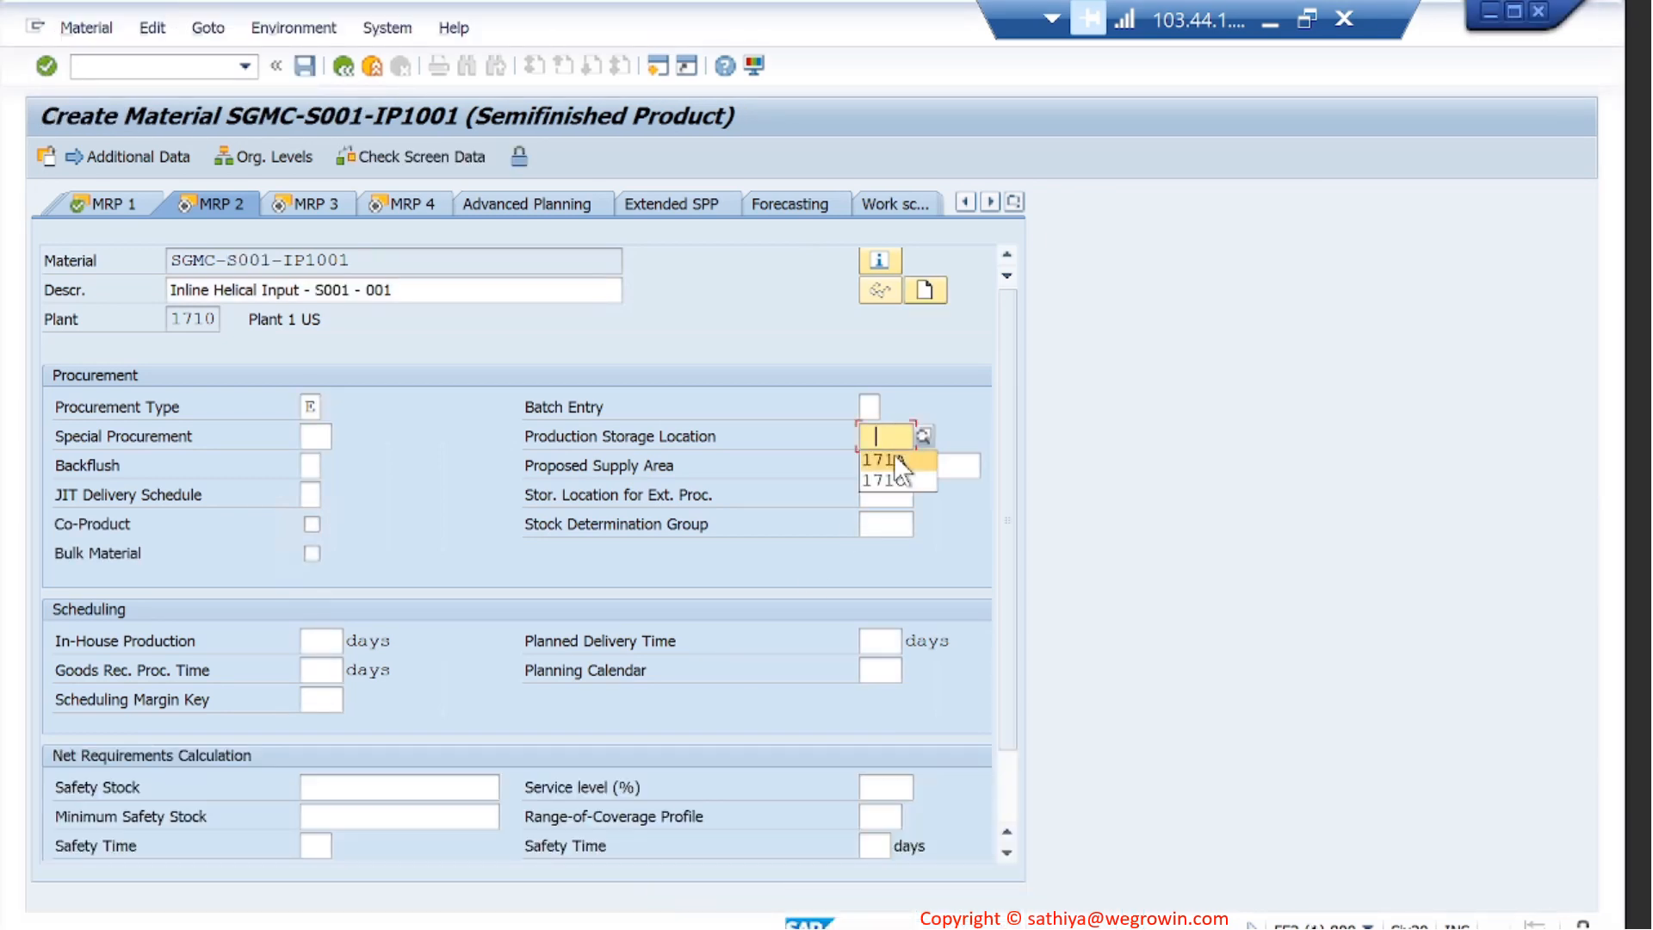
pyautogui.click(893, 454)
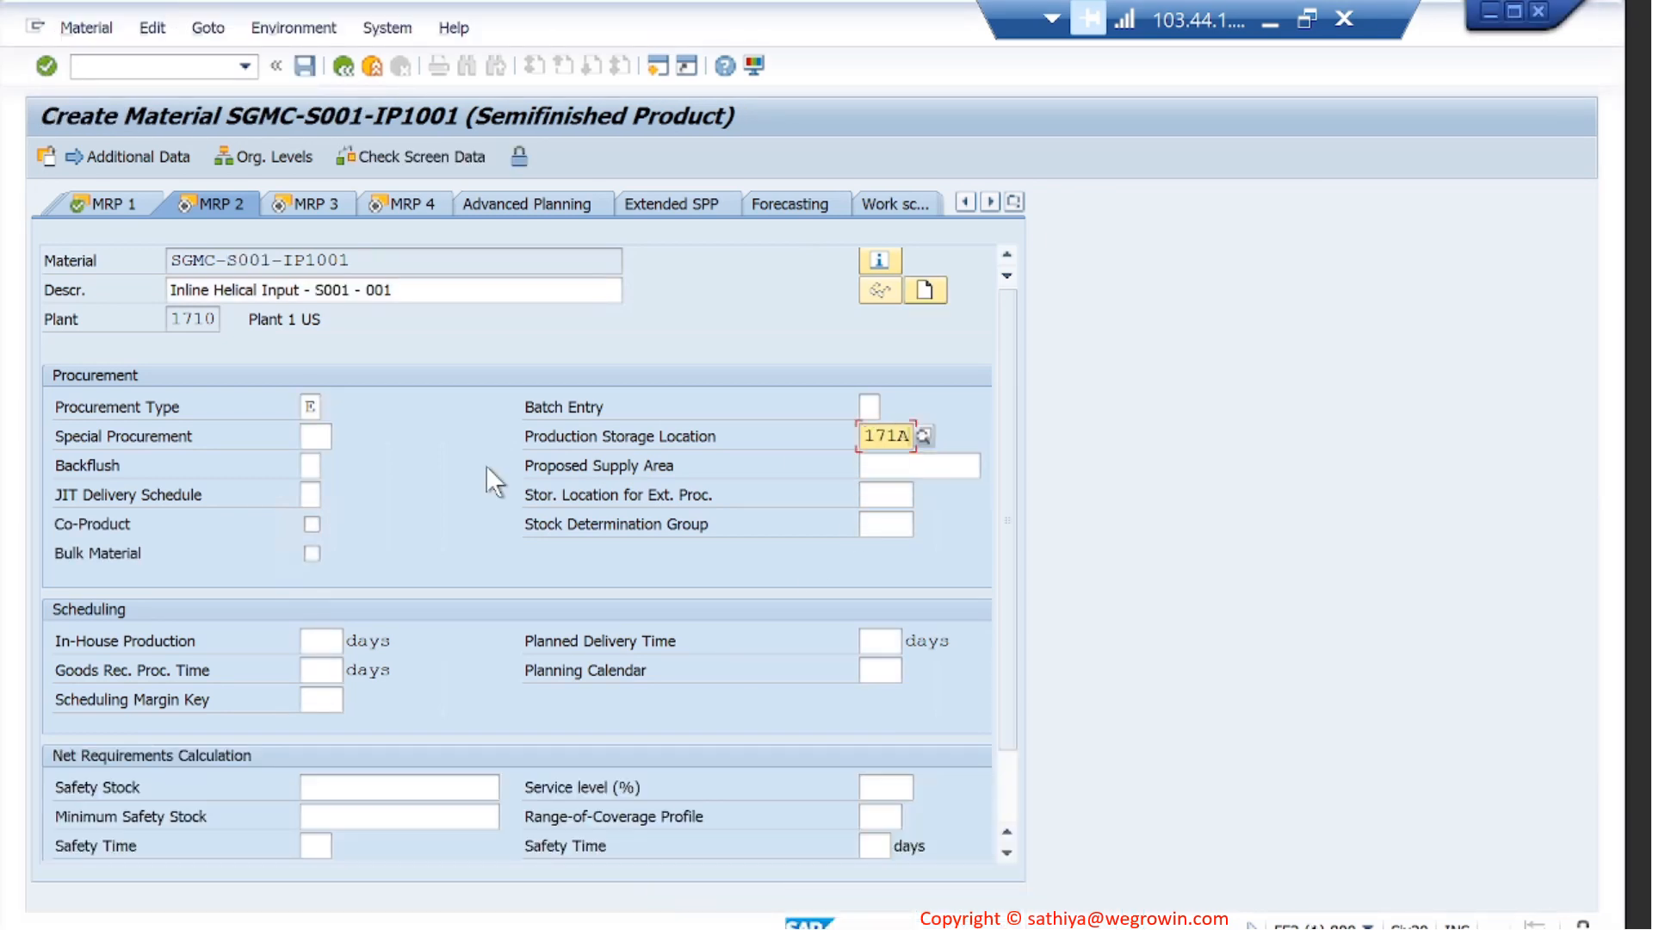
pyautogui.click(311, 465)
pyautogui.click(316, 487)
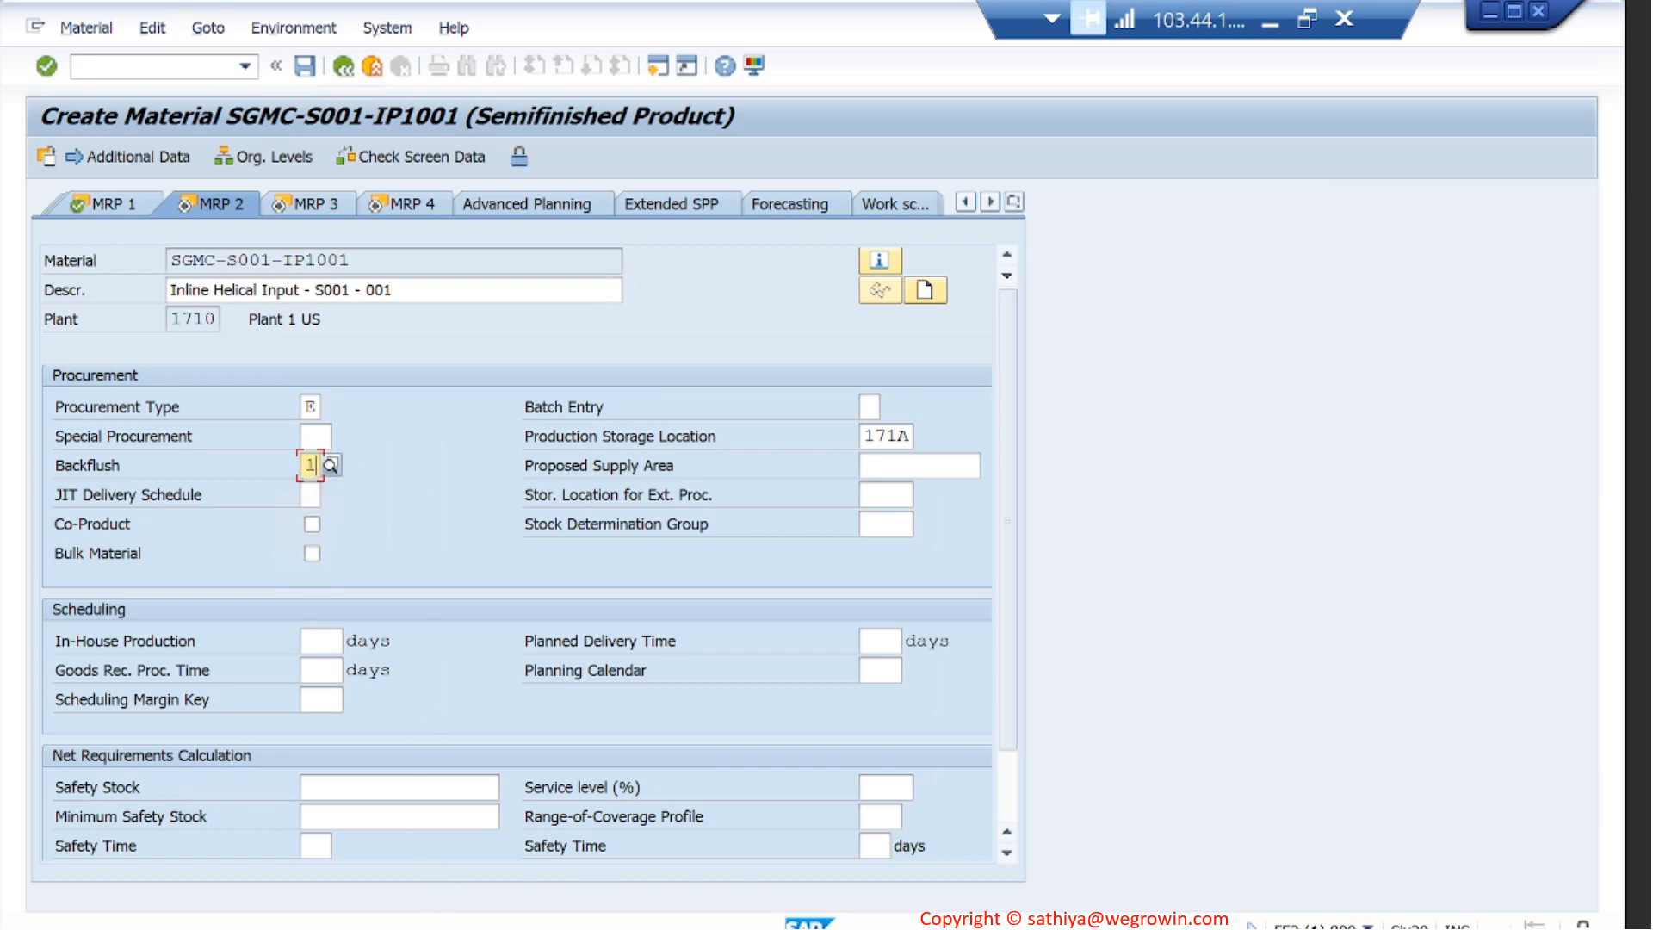
# - Recheck the reference material's MRP 2 data, and enter 2 days in-house production and 1 day goods receipt processing time for the new material
pyautogui.moveTo(560, 928)
pyautogui.click(908, 865)
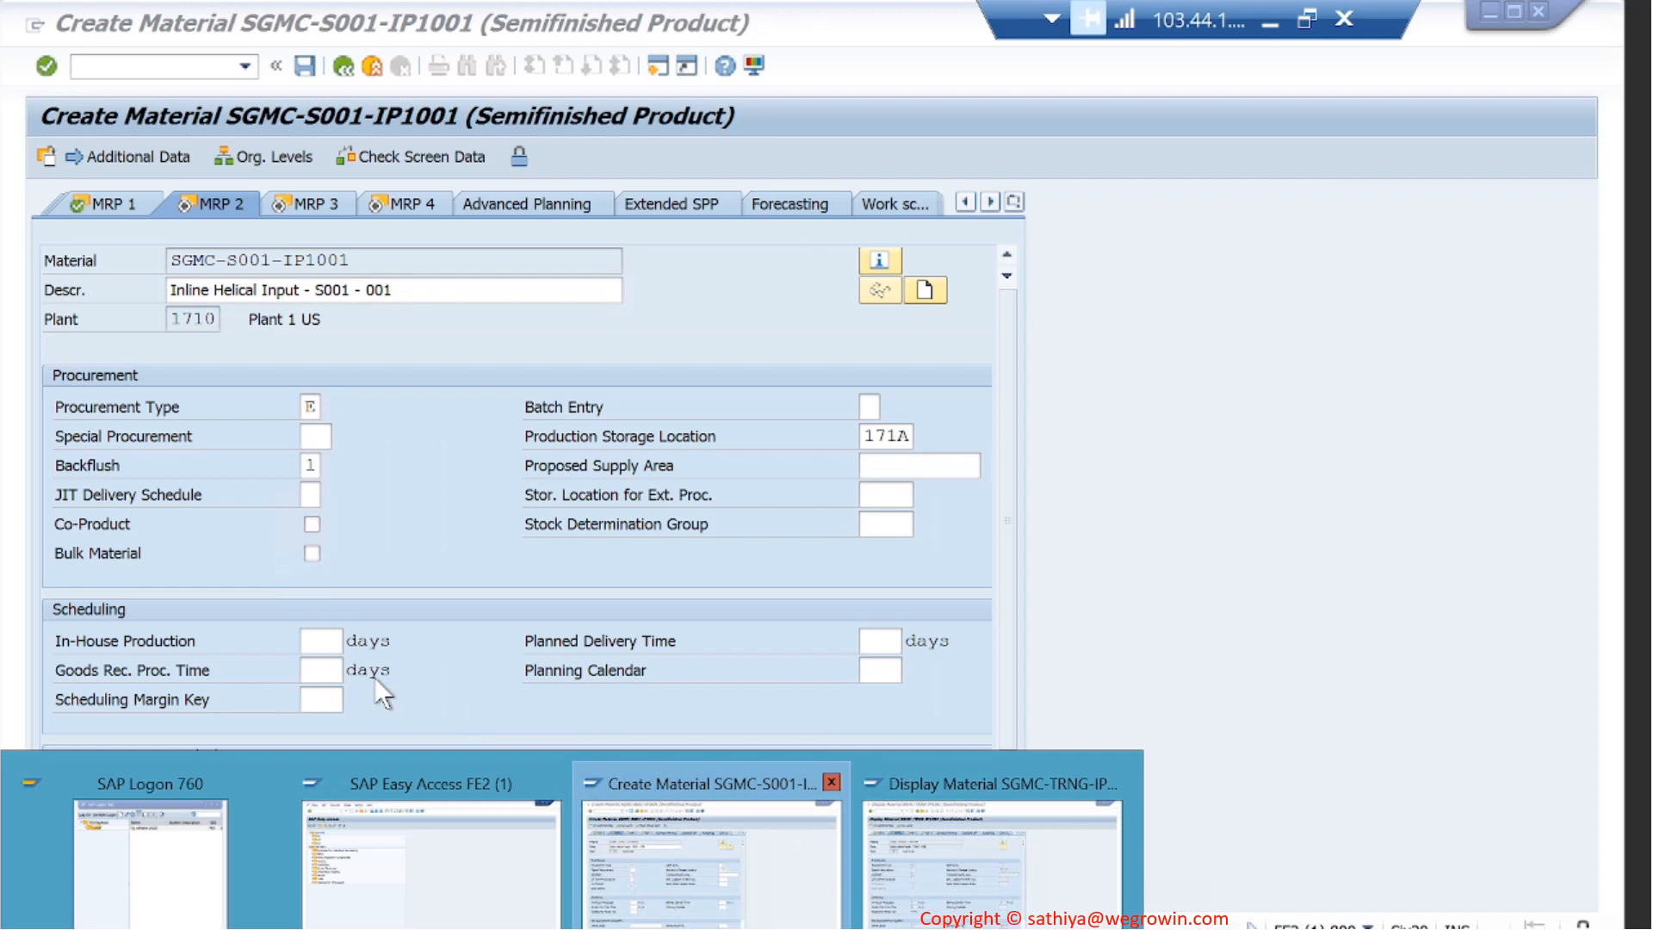
pyautogui.click(875, 860)
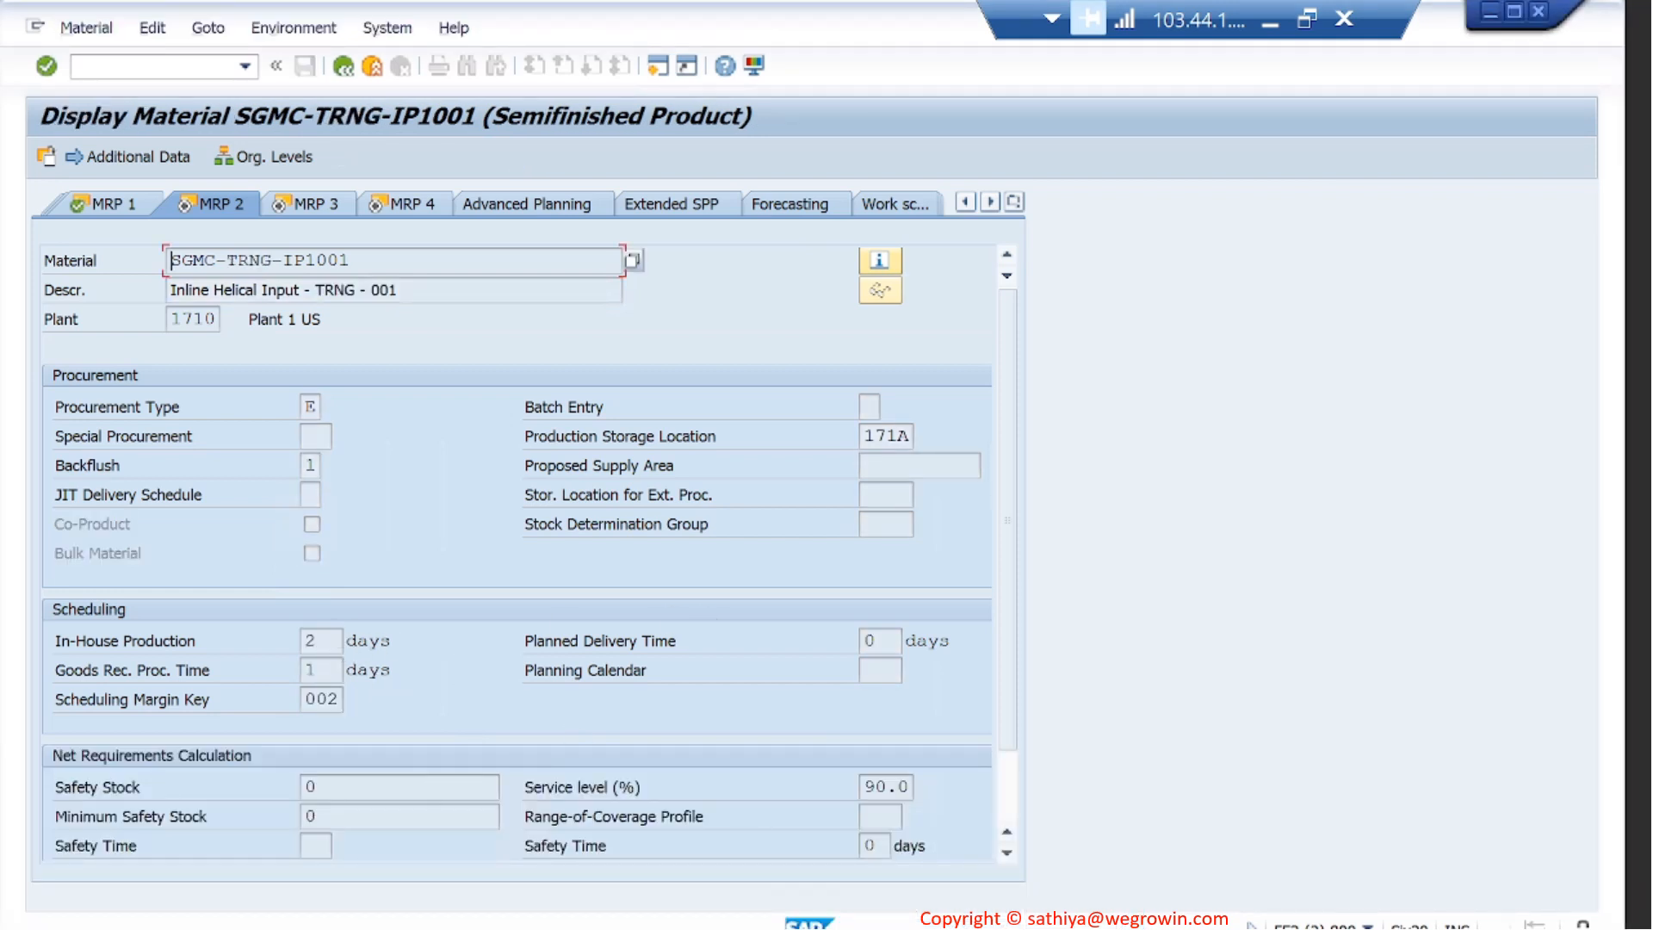
pyautogui.click(551, 928)
pyautogui.click(736, 860)
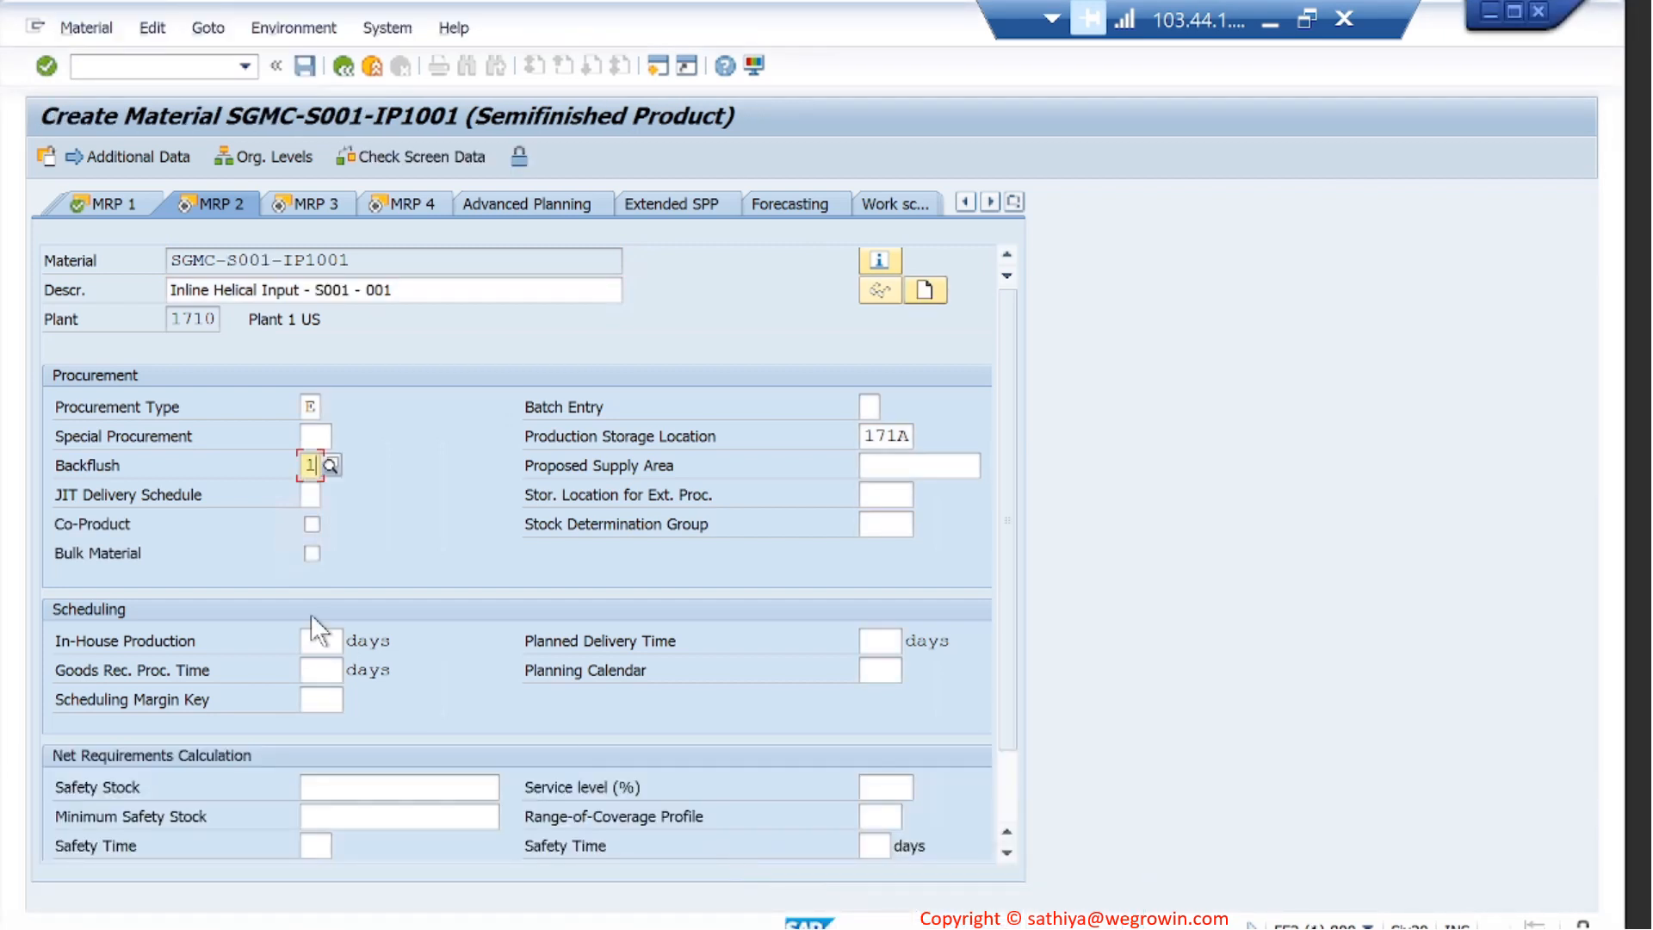
pyautogui.click(316, 639)
pyautogui.write('2')
pyautogui.click(332, 669)
pyautogui.write('1')
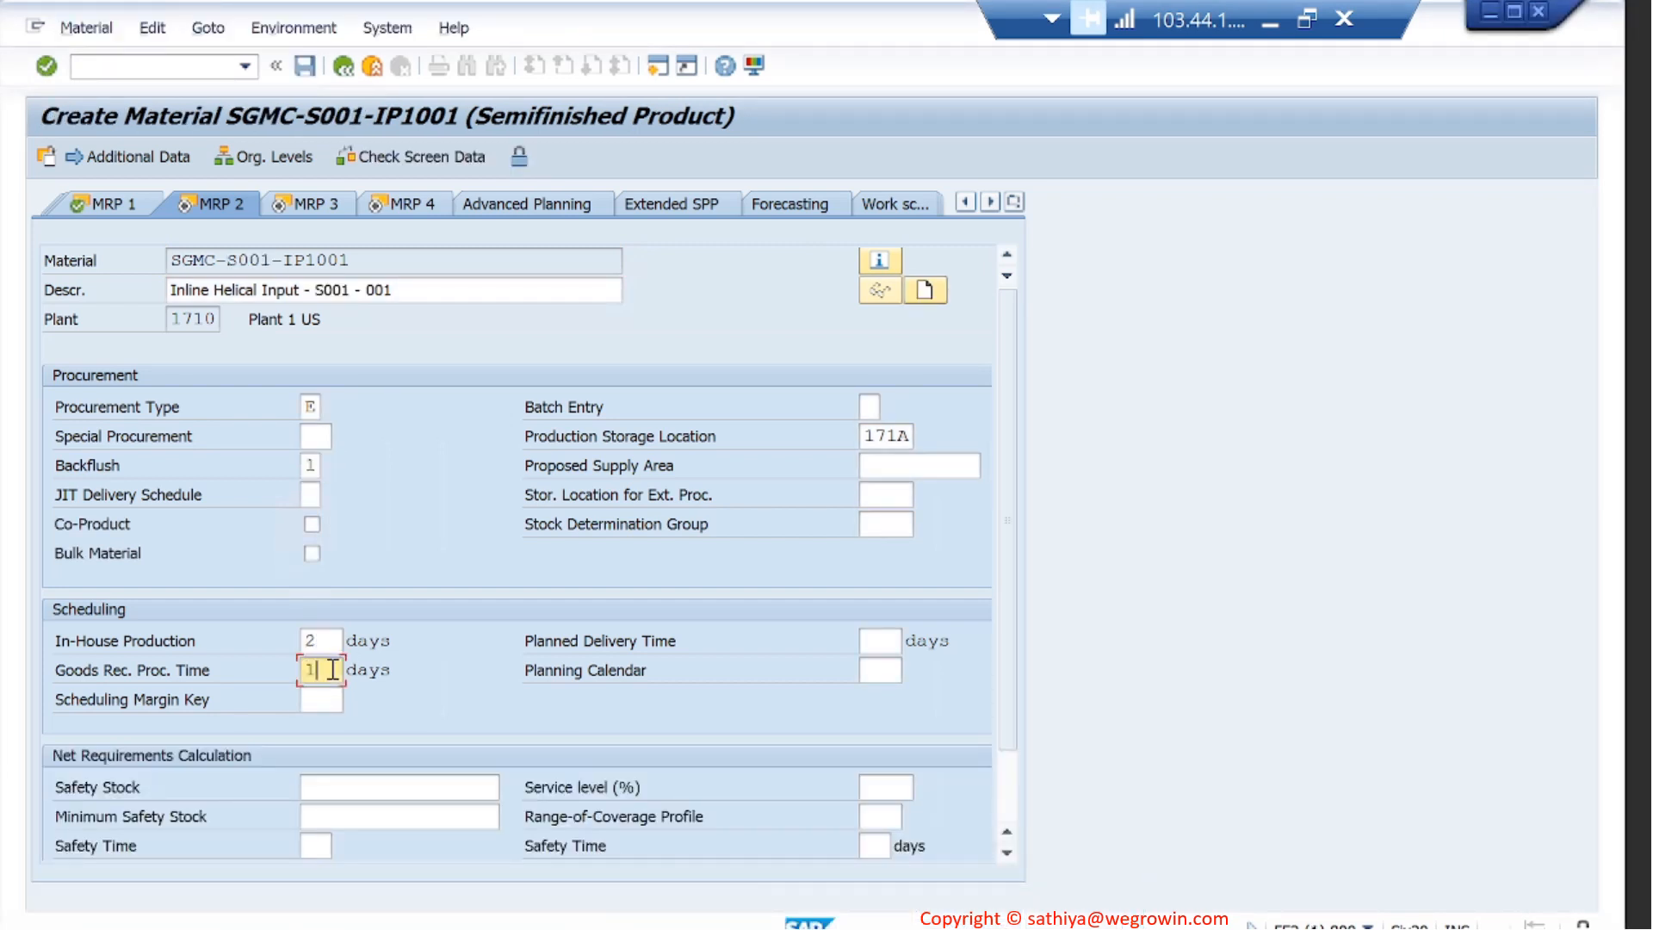
pyautogui.press('Return')
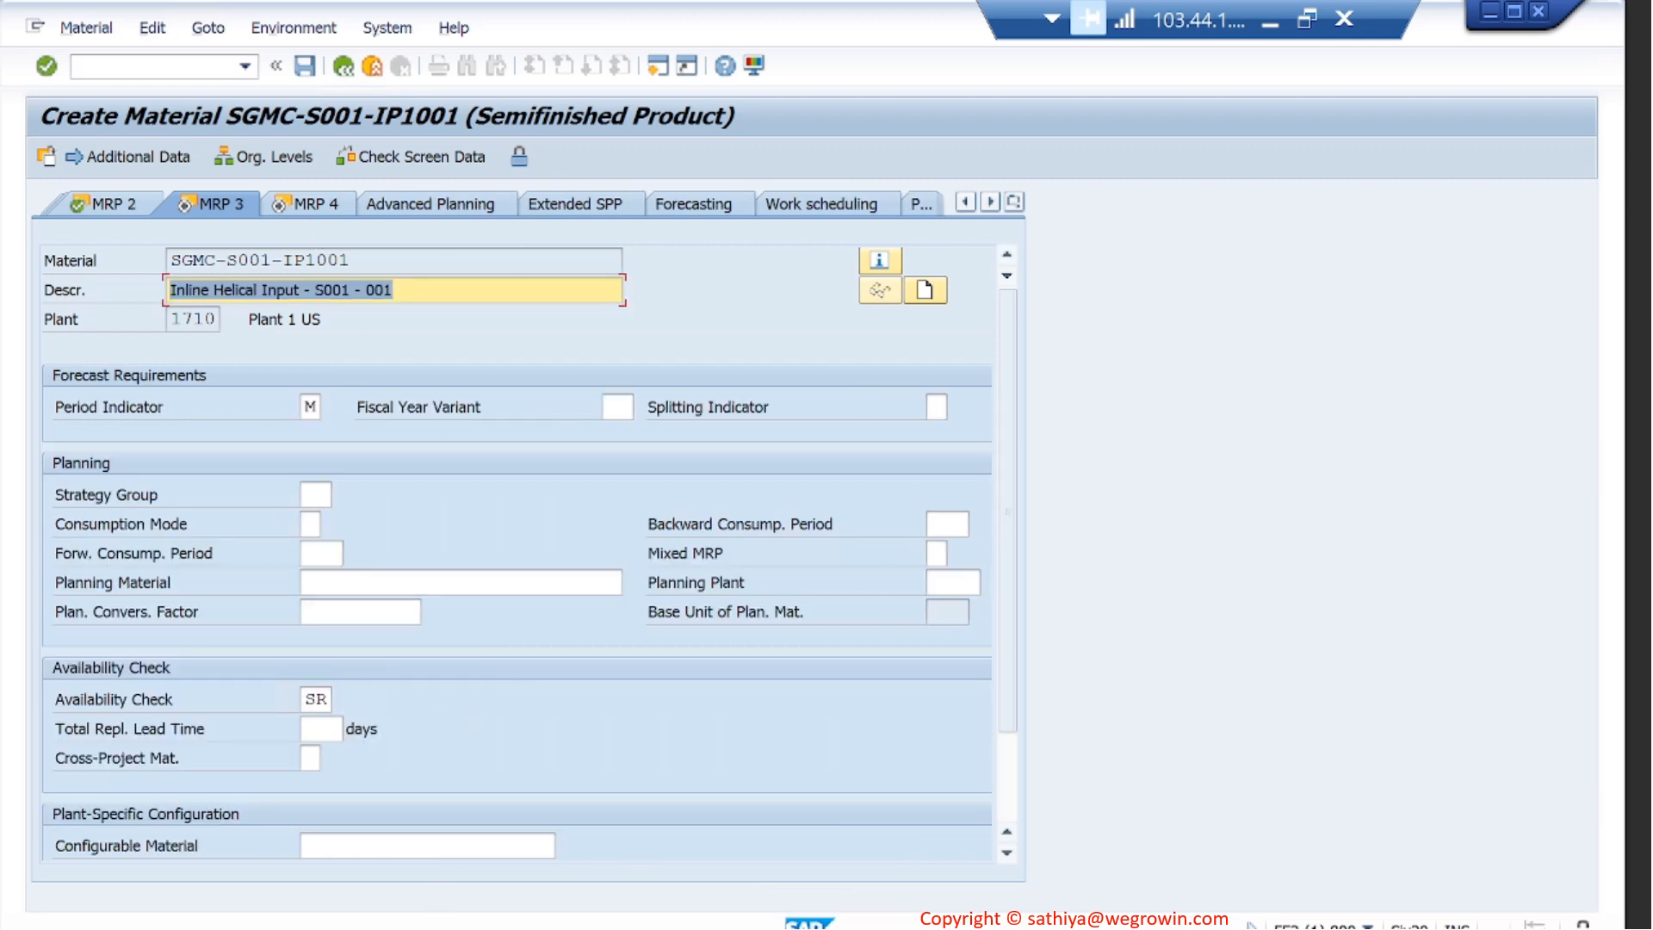
# - Consult the reference material's MRP 3 data and change the new material's period indicator to W
pyautogui.click(969, 807)
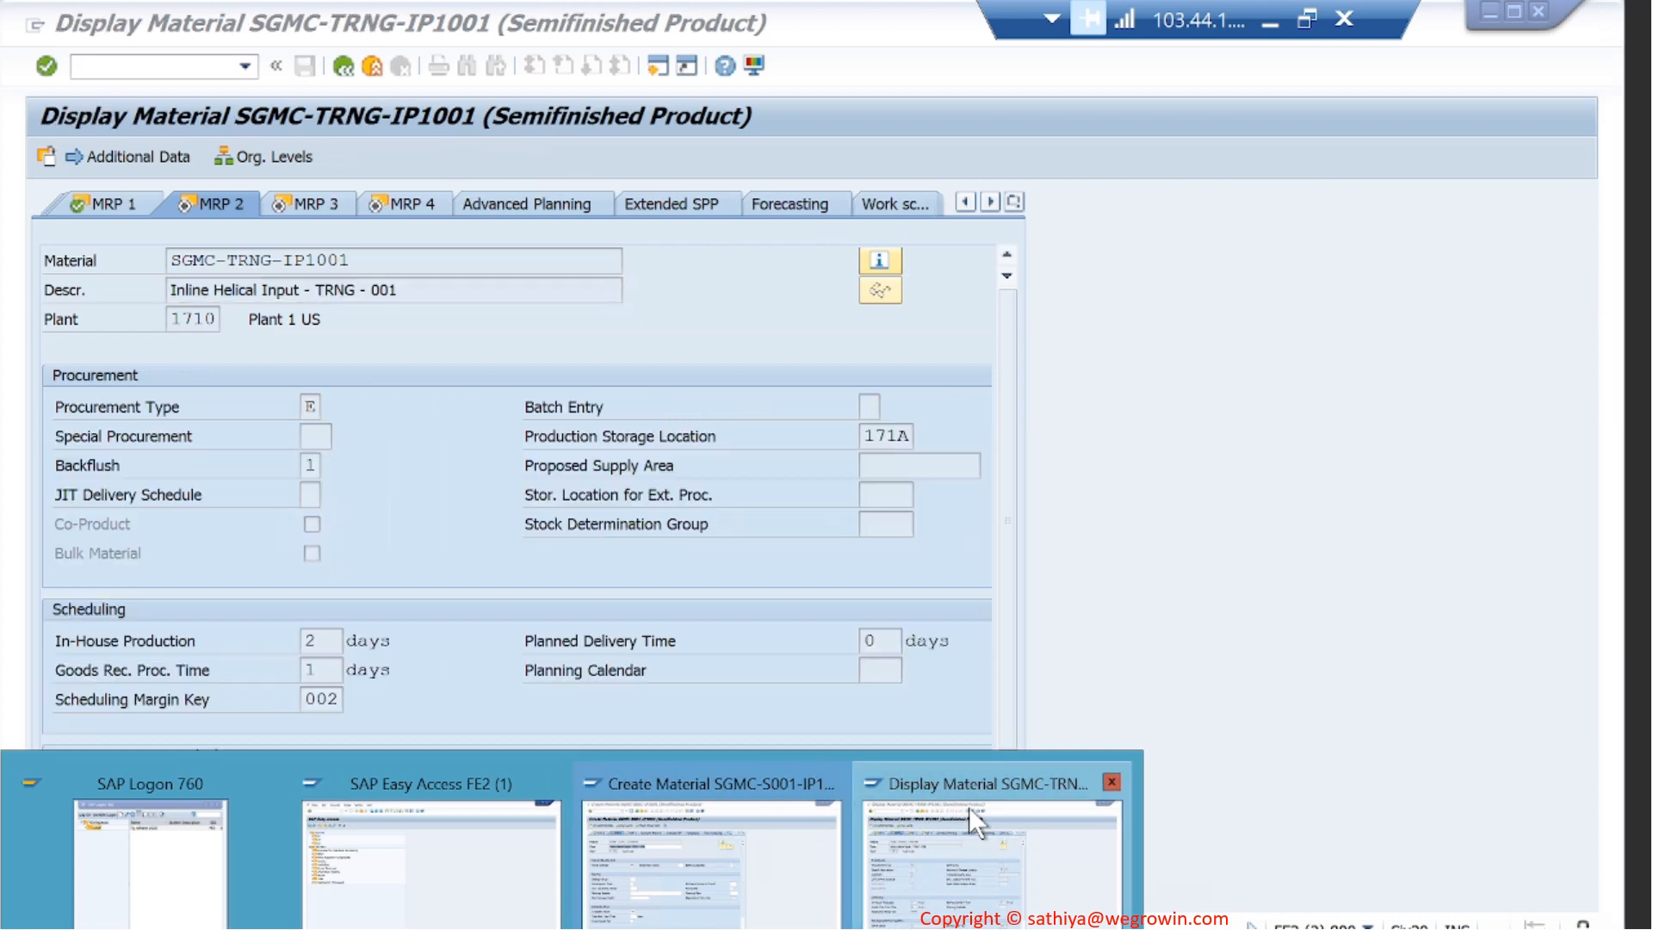
pyautogui.click(319, 207)
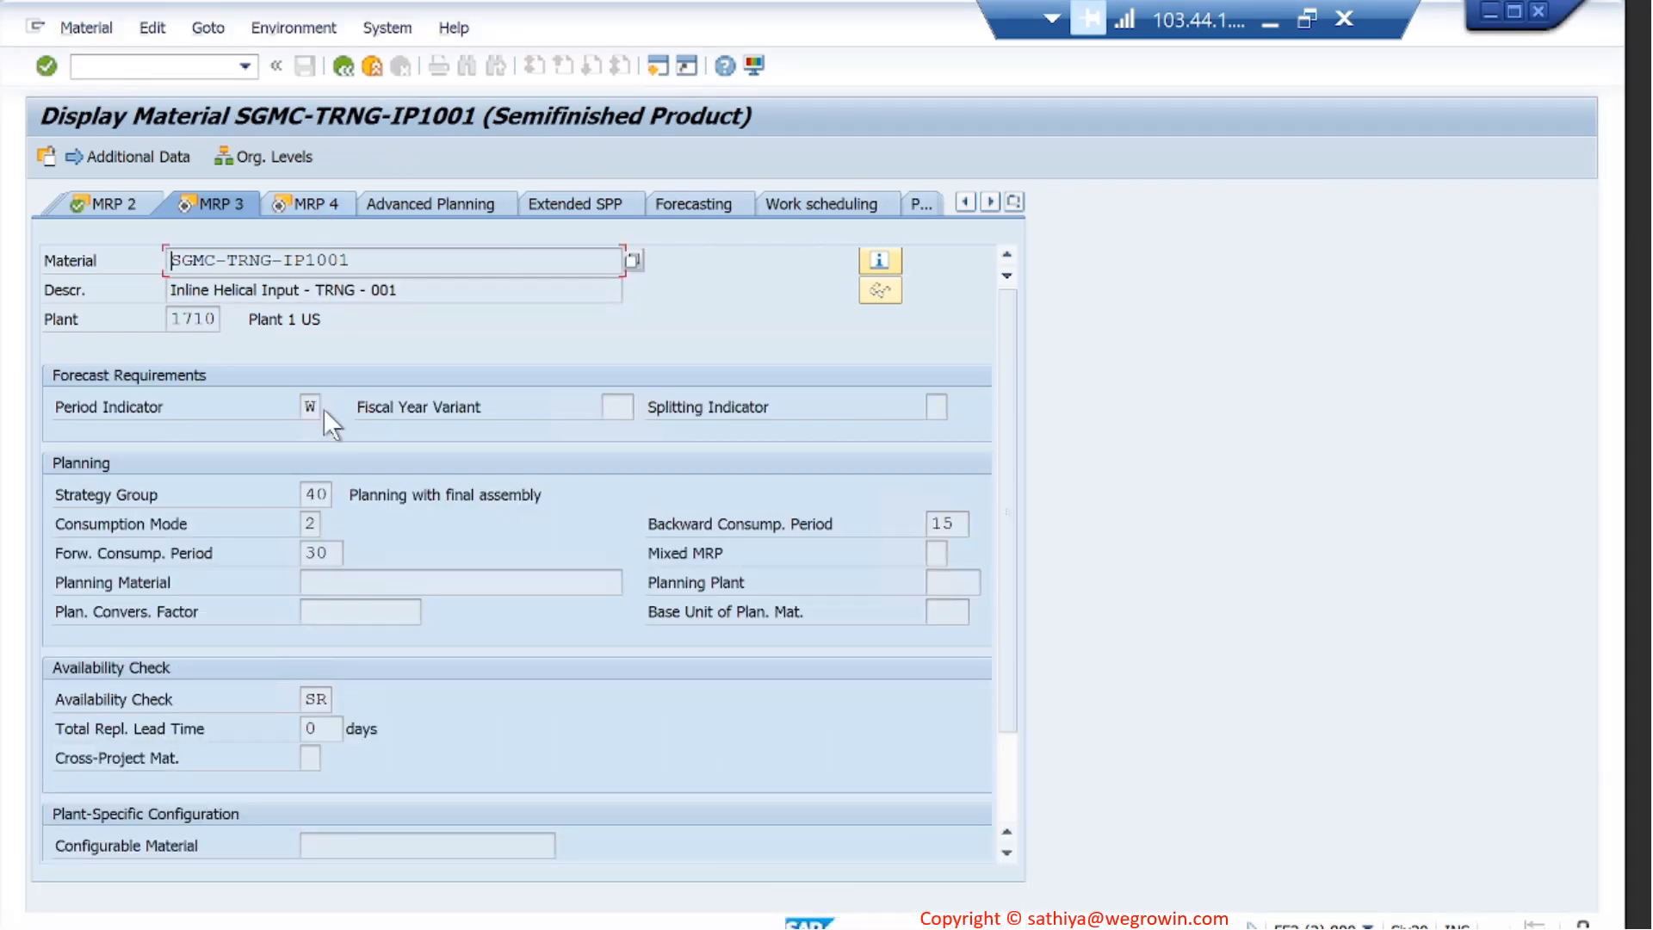
pyautogui.click(465, 913)
pyautogui.click(727, 885)
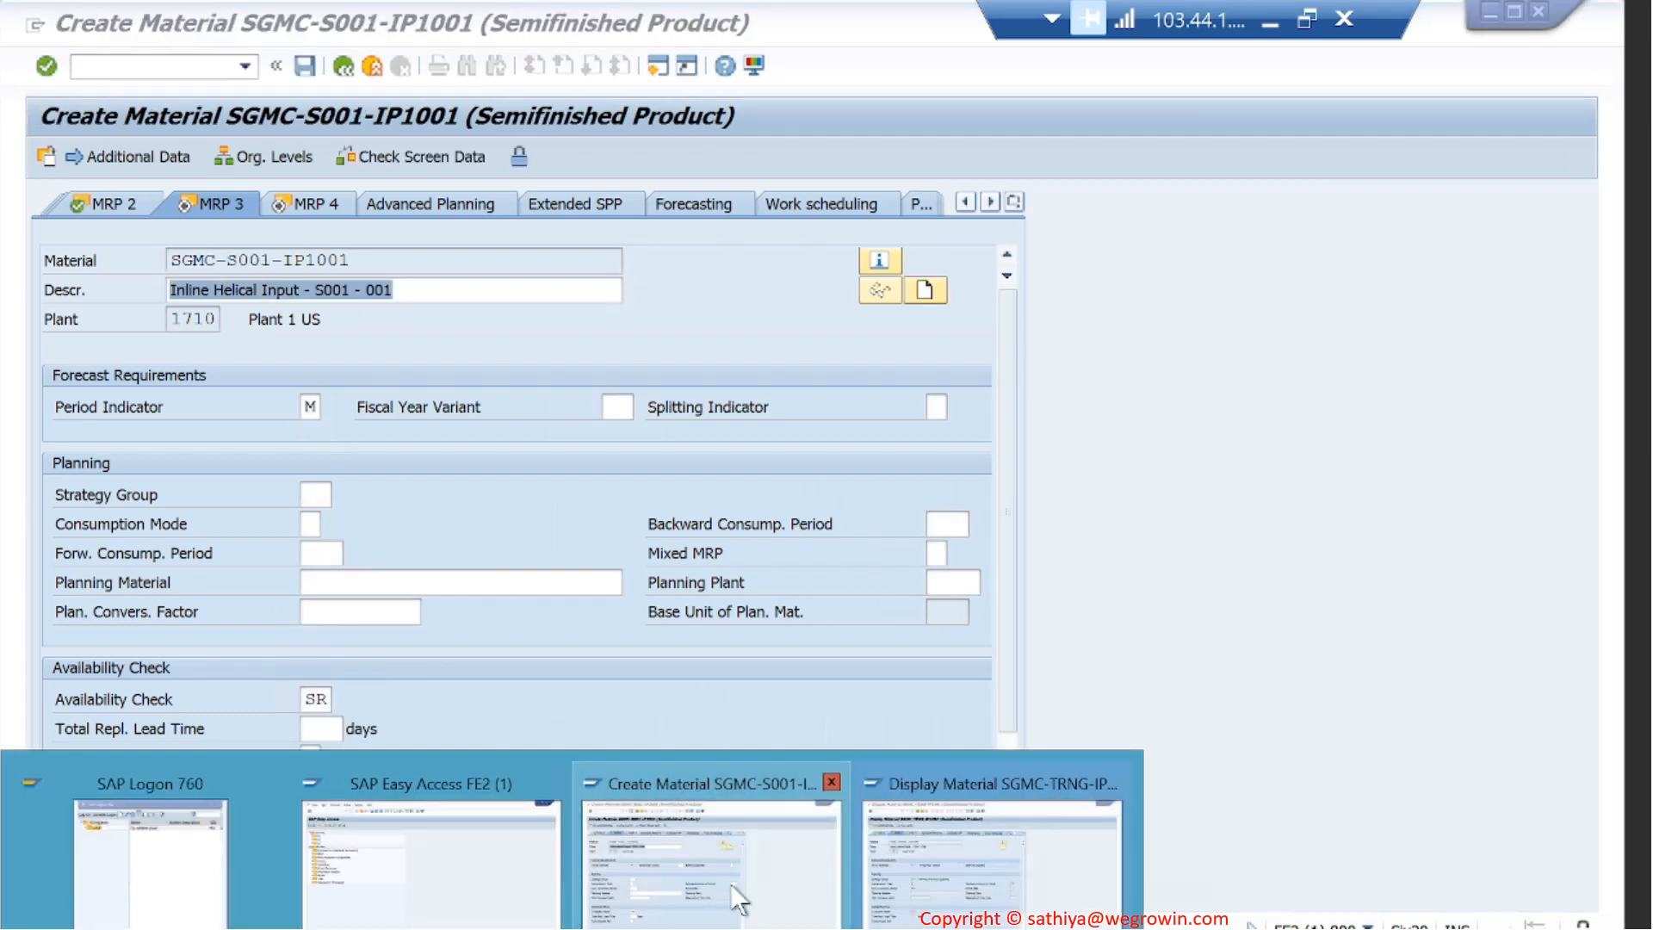
pyautogui.click(315, 406)
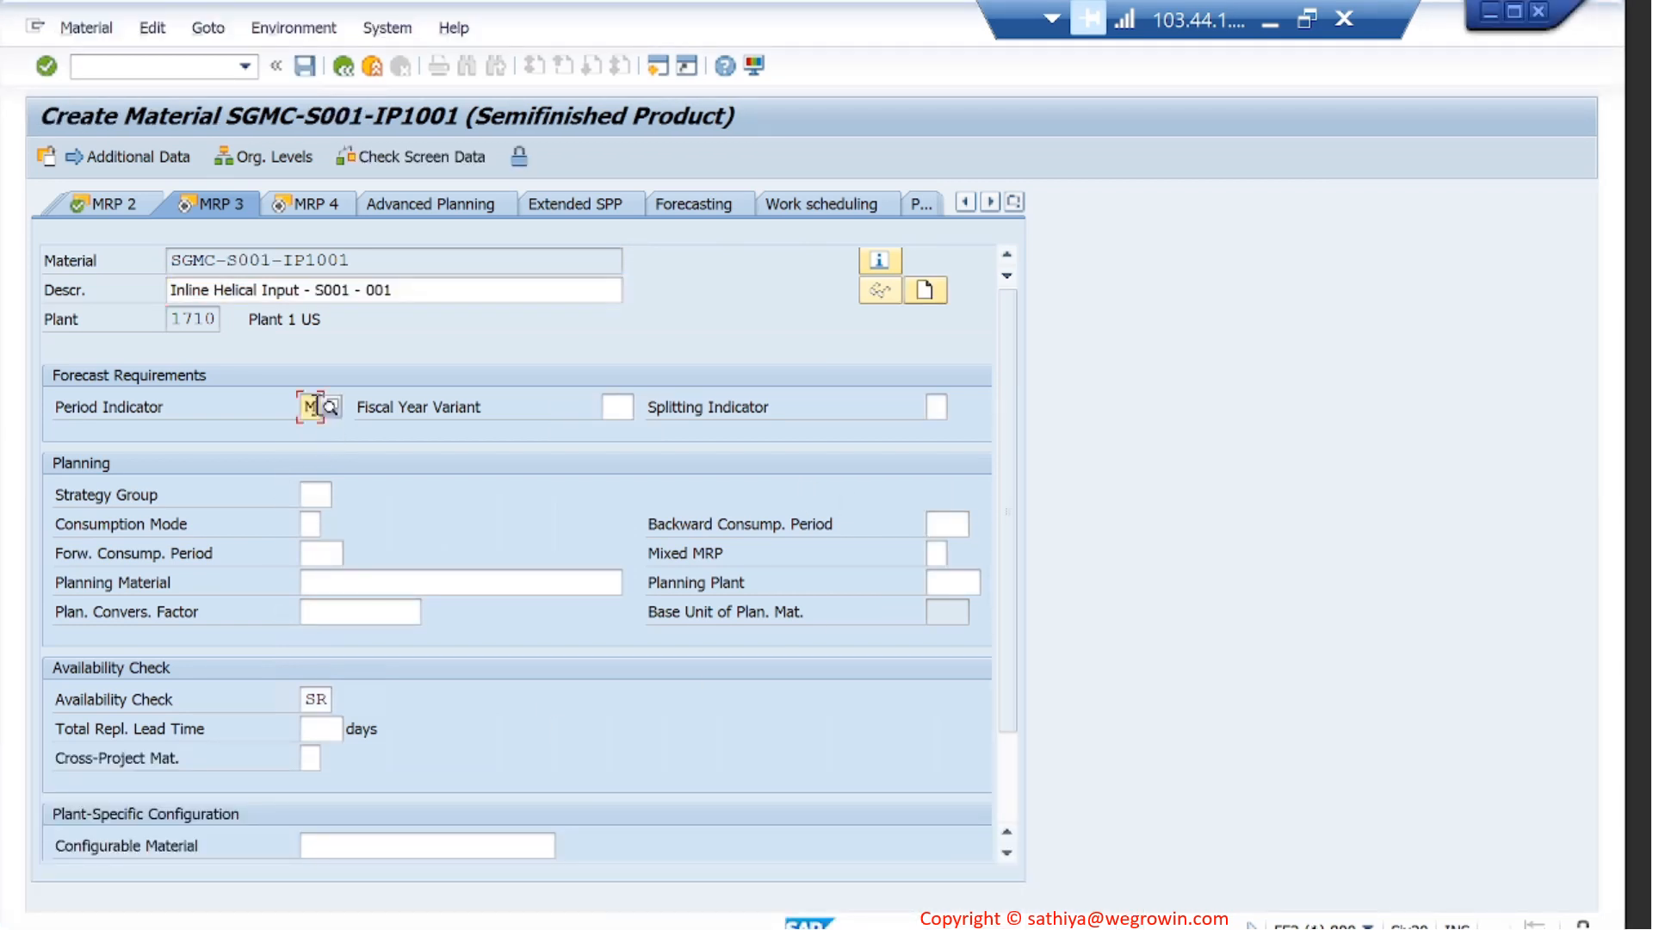
pyautogui.press('BackSpace')
pyautogui.click(316, 429)
# - Set the new material's strategy group to 40, consumption mode to 2, backward consumption period to 15 and forward consumption period to 30
pyautogui.click(315, 492)
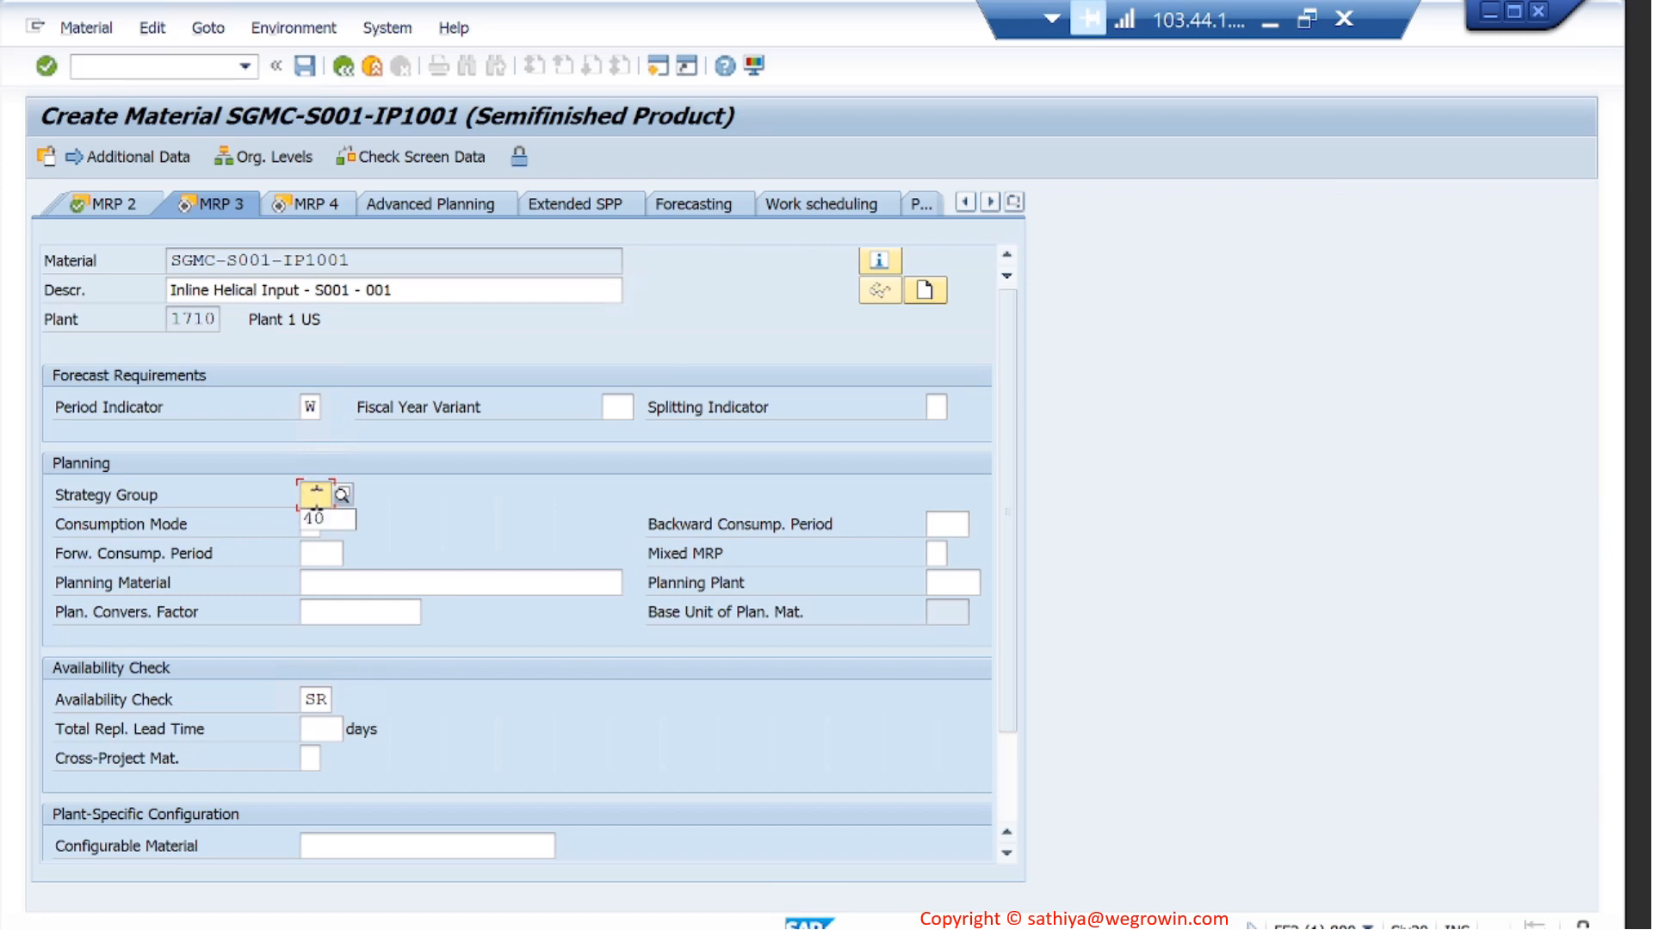
pyautogui.click(329, 516)
pyautogui.click(310, 524)
pyautogui.click(314, 540)
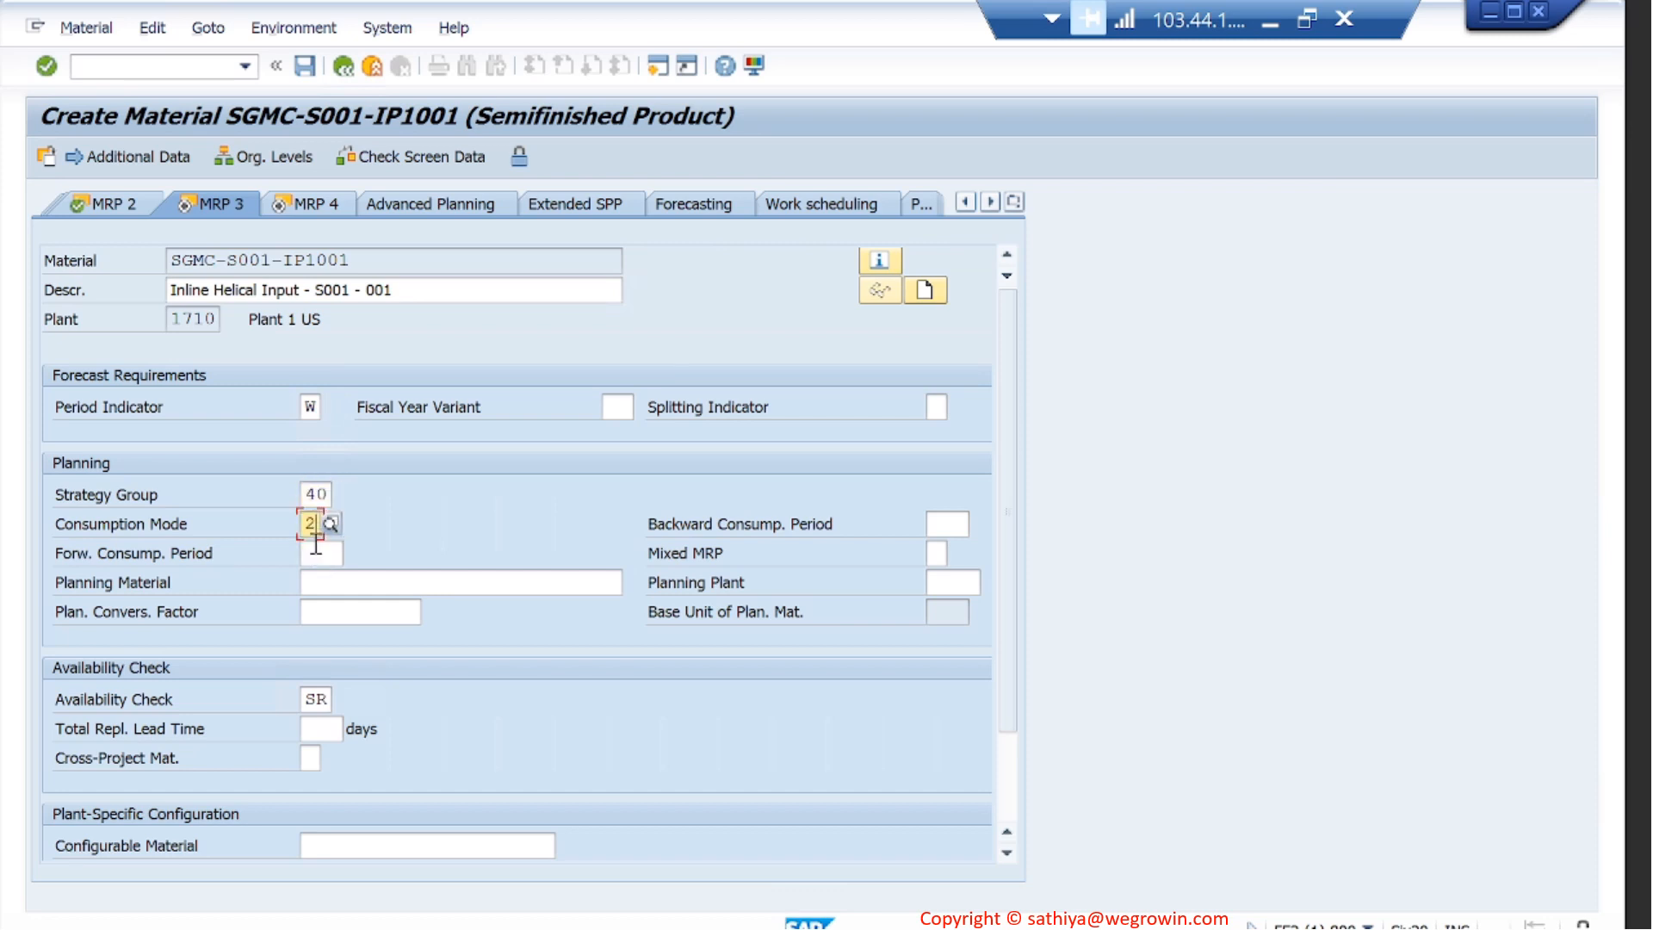
pyautogui.click(949, 521)
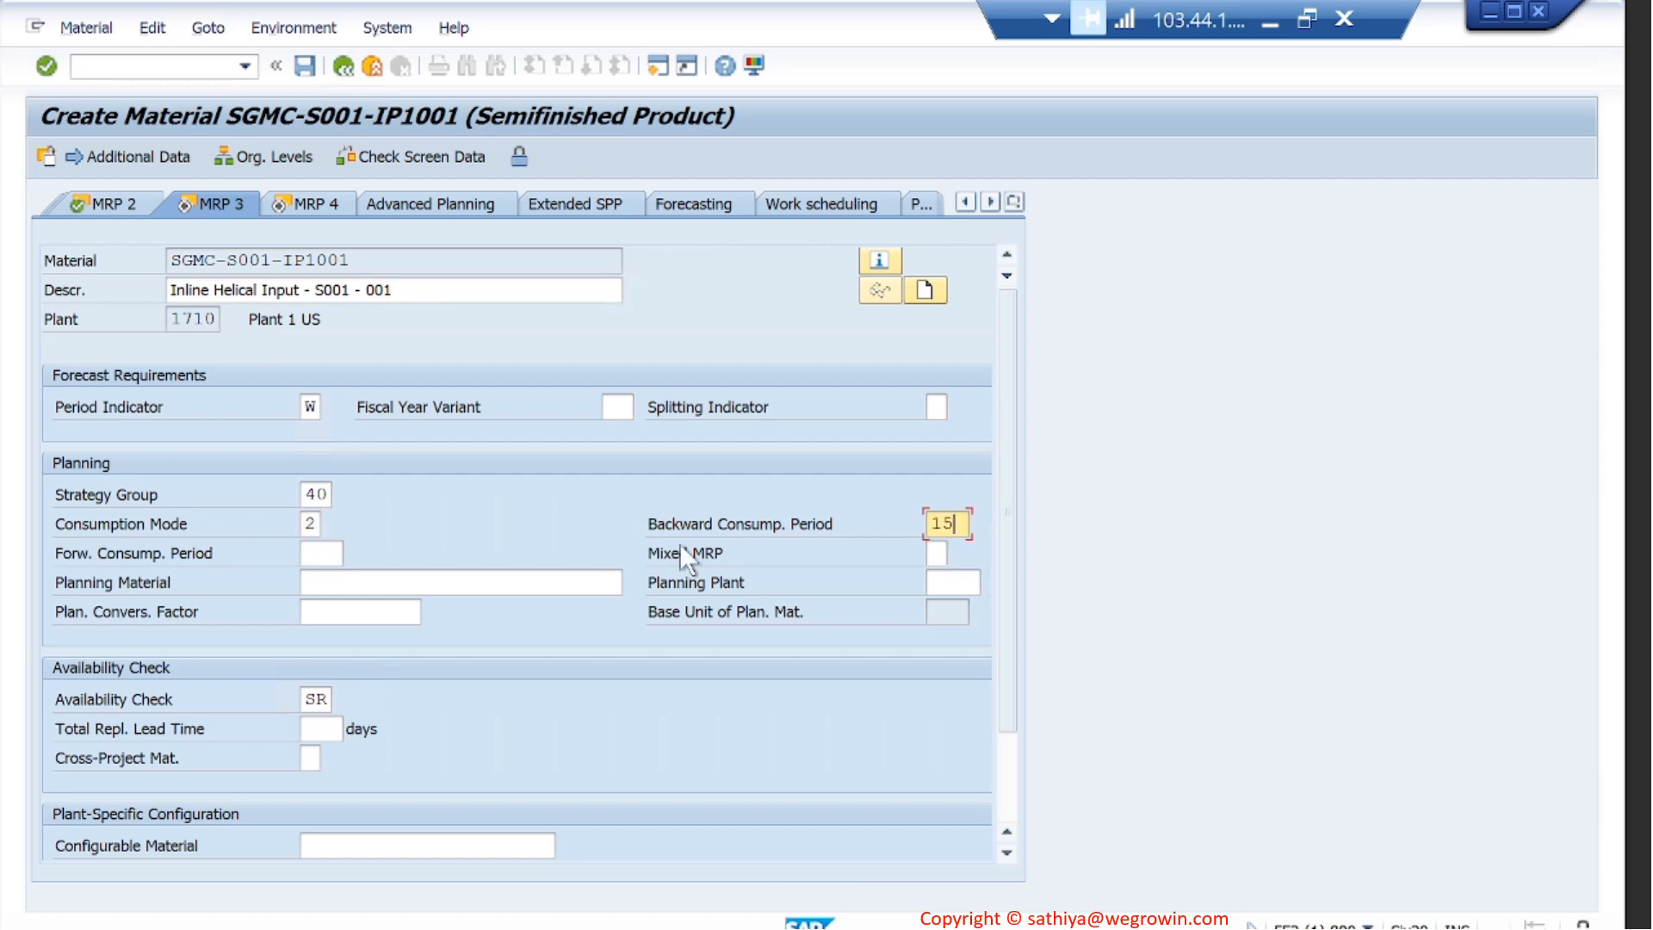
pyautogui.click(322, 552)
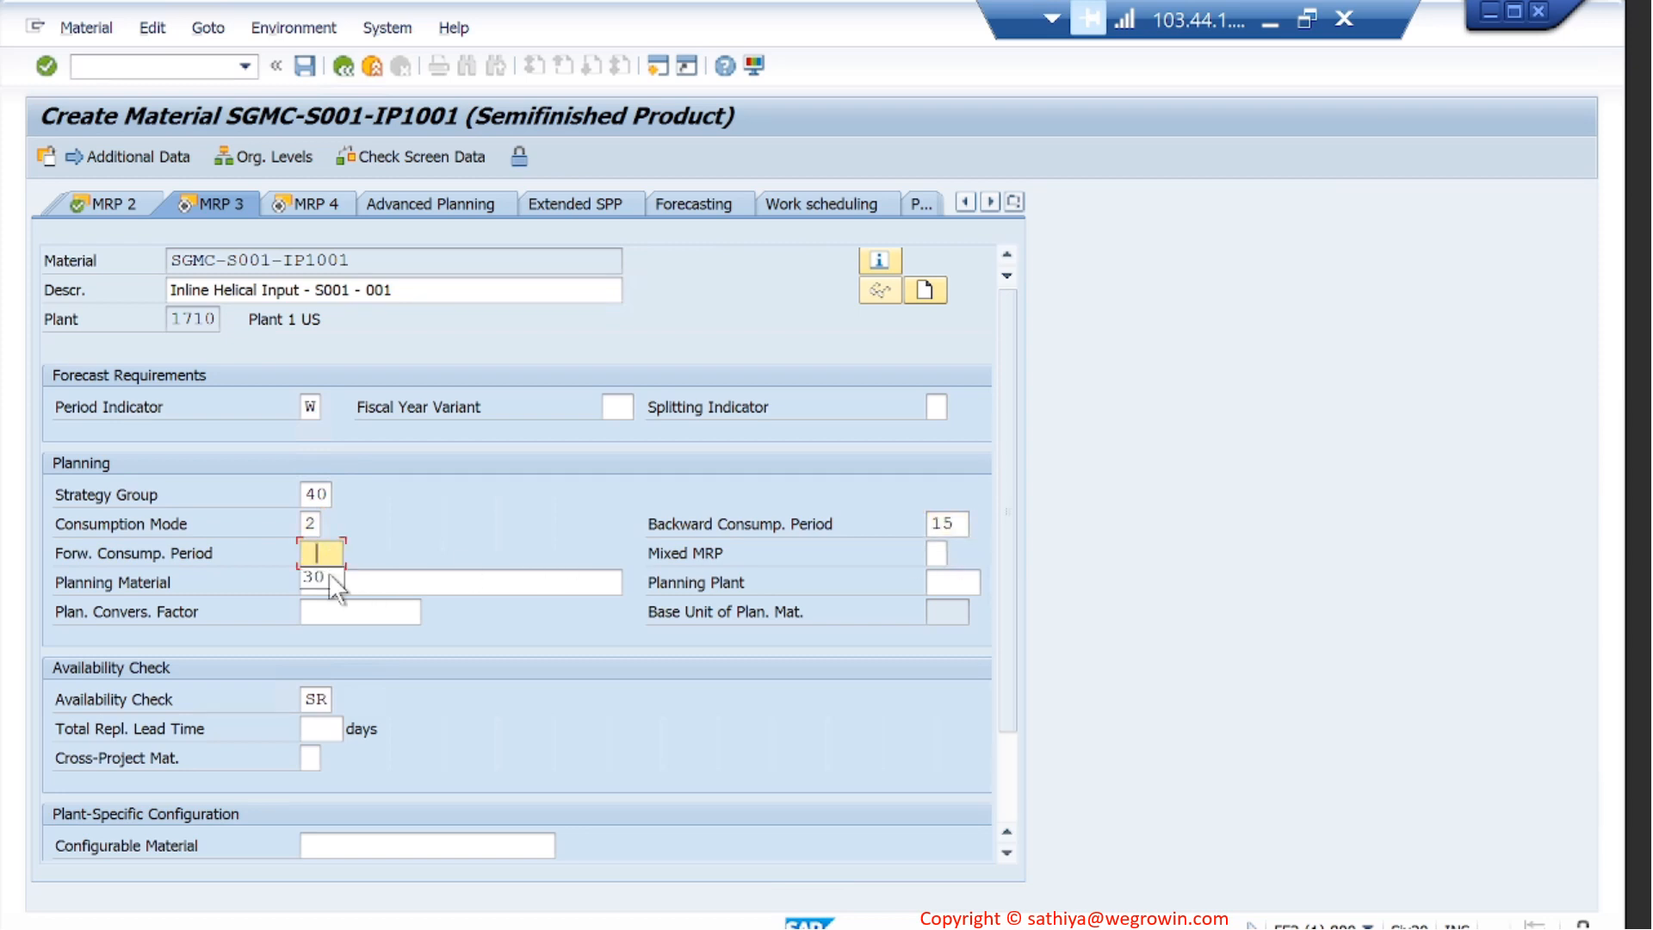
pyautogui.click(329, 577)
# - Review the reference material's remaining MRP 3 data and its MRP 4 data, including the details of production version 001
pyautogui.click(1006, 841)
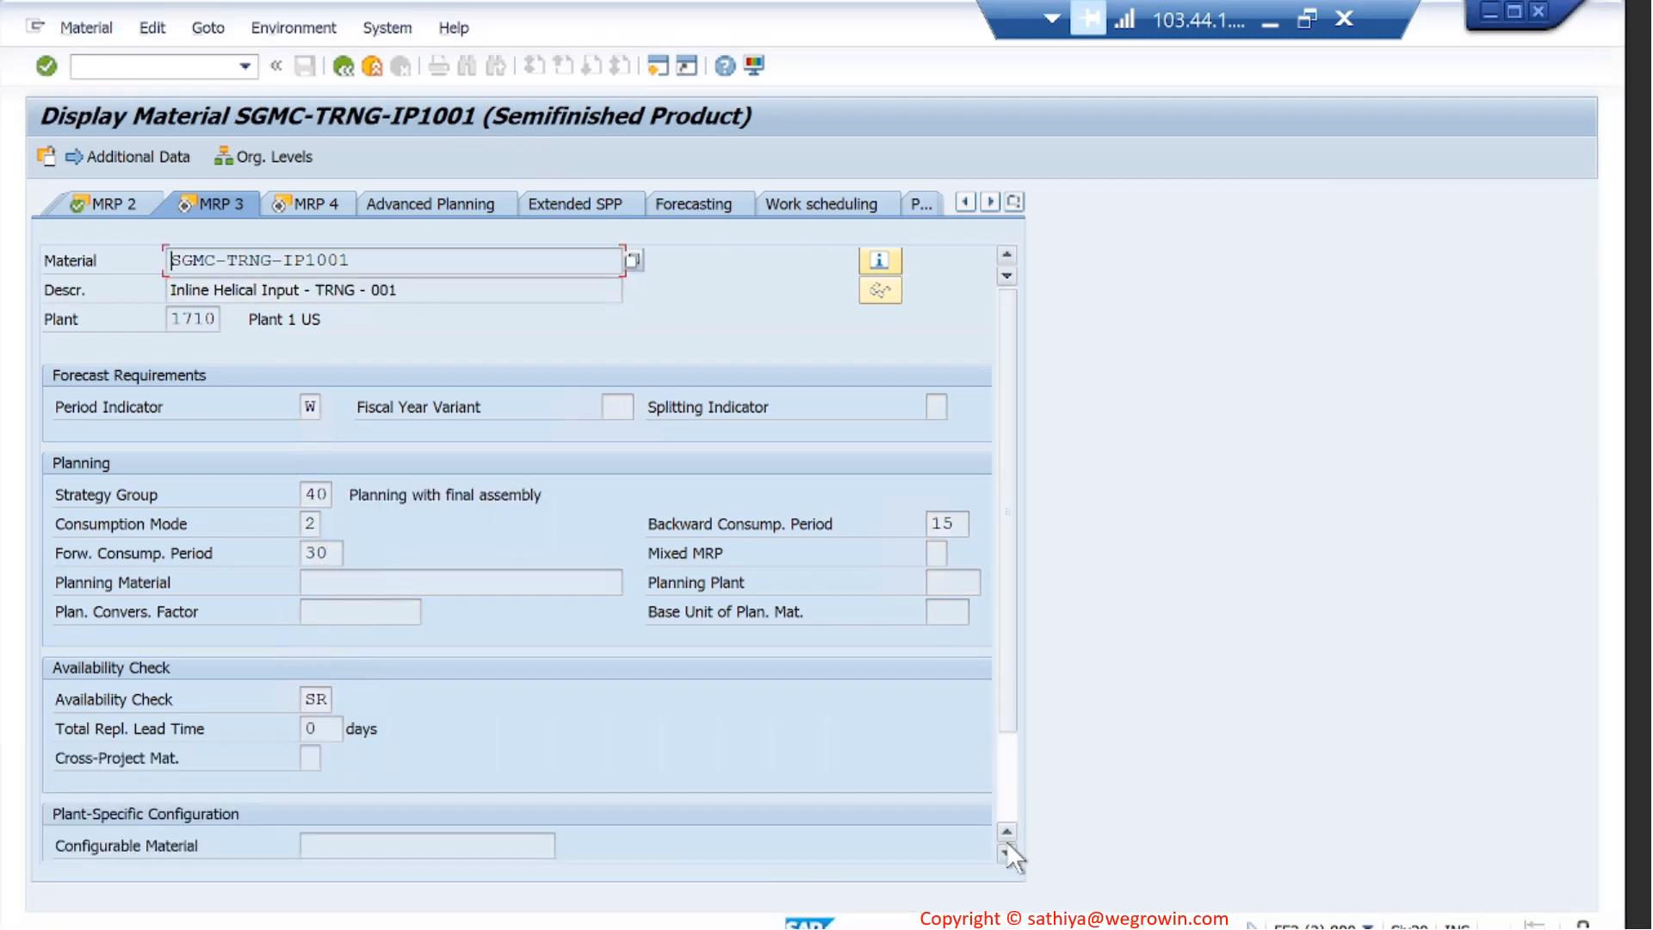
pyautogui.click(322, 199)
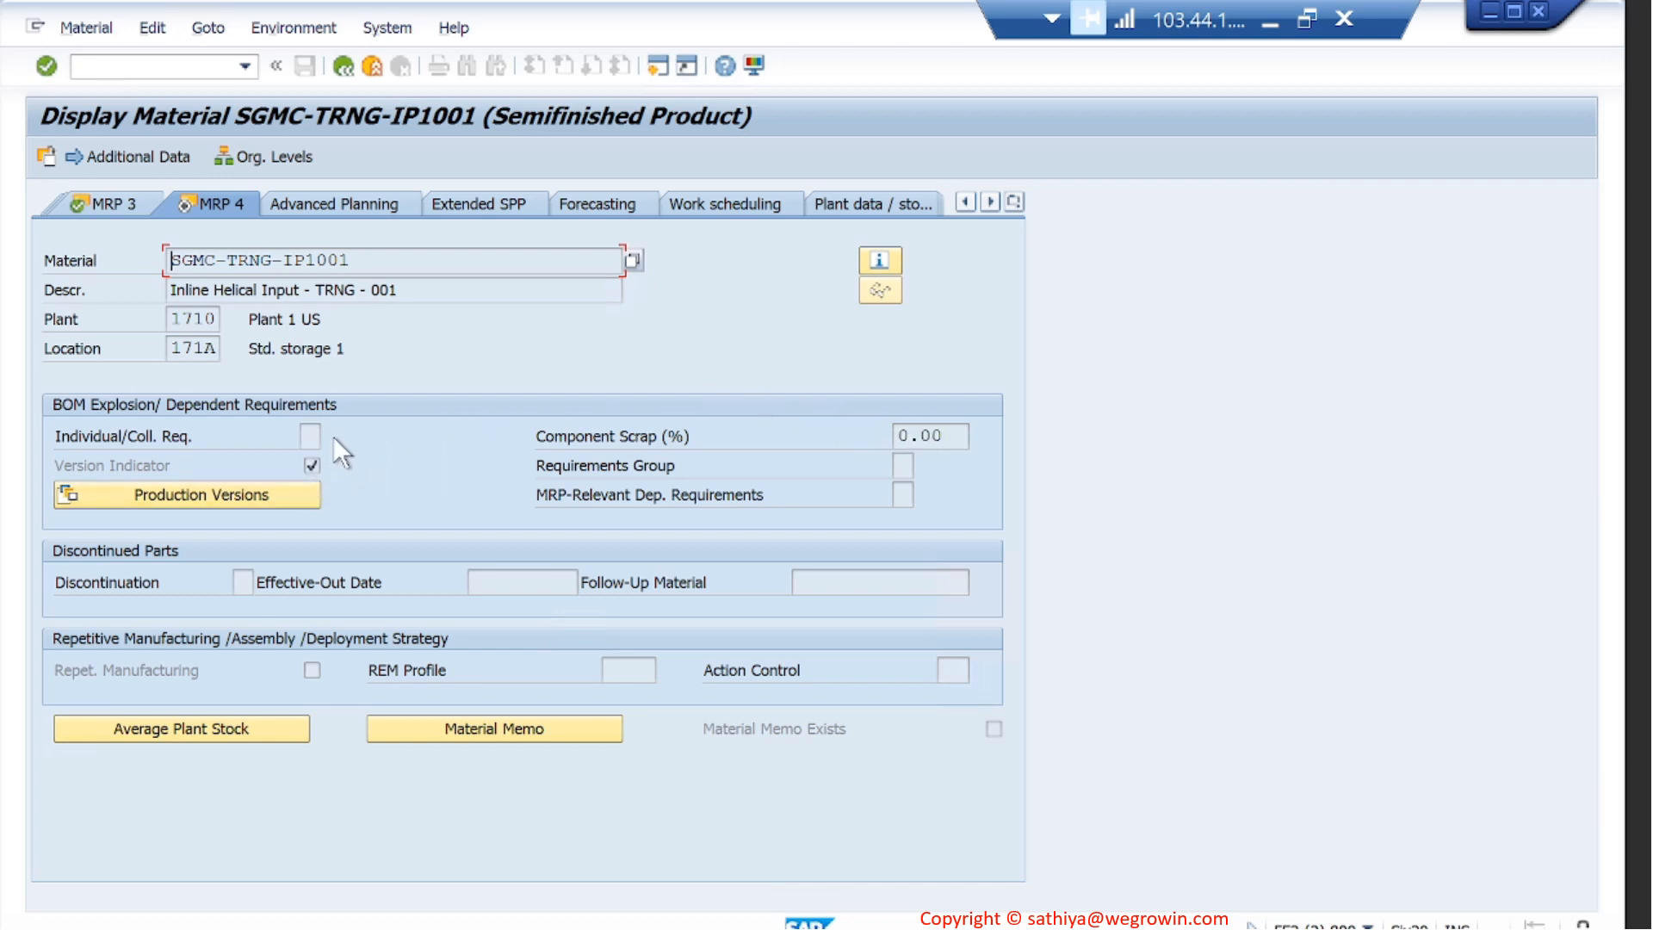
pyautogui.click(240, 498)
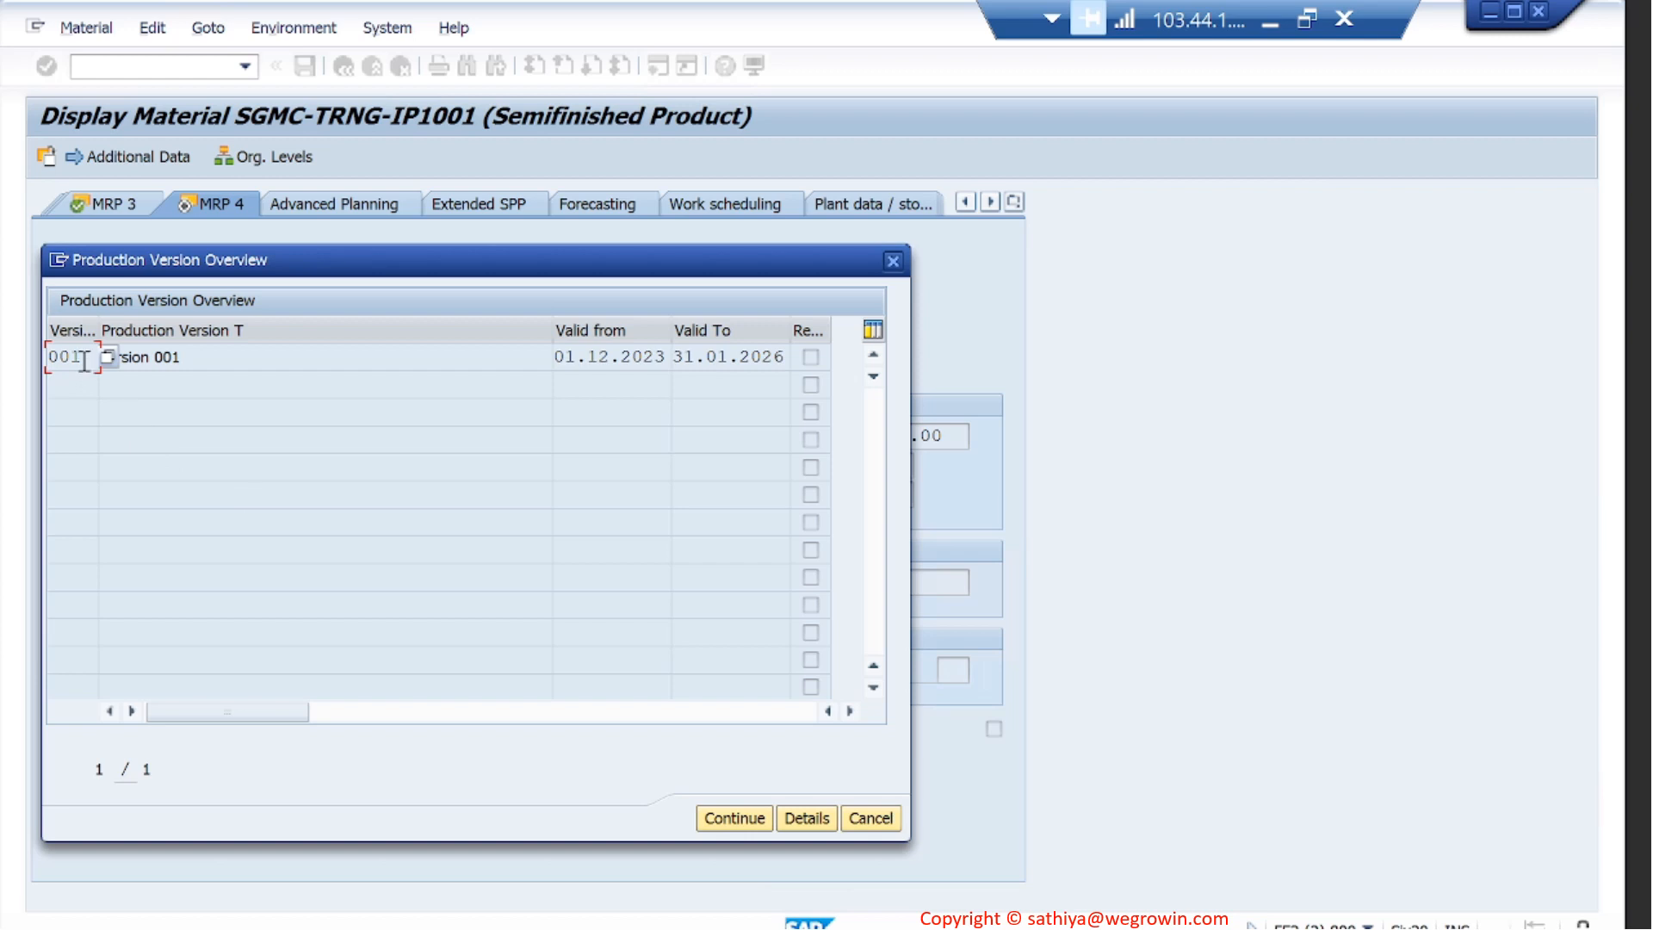
pyautogui.click(182, 358)
pyautogui.click(804, 819)
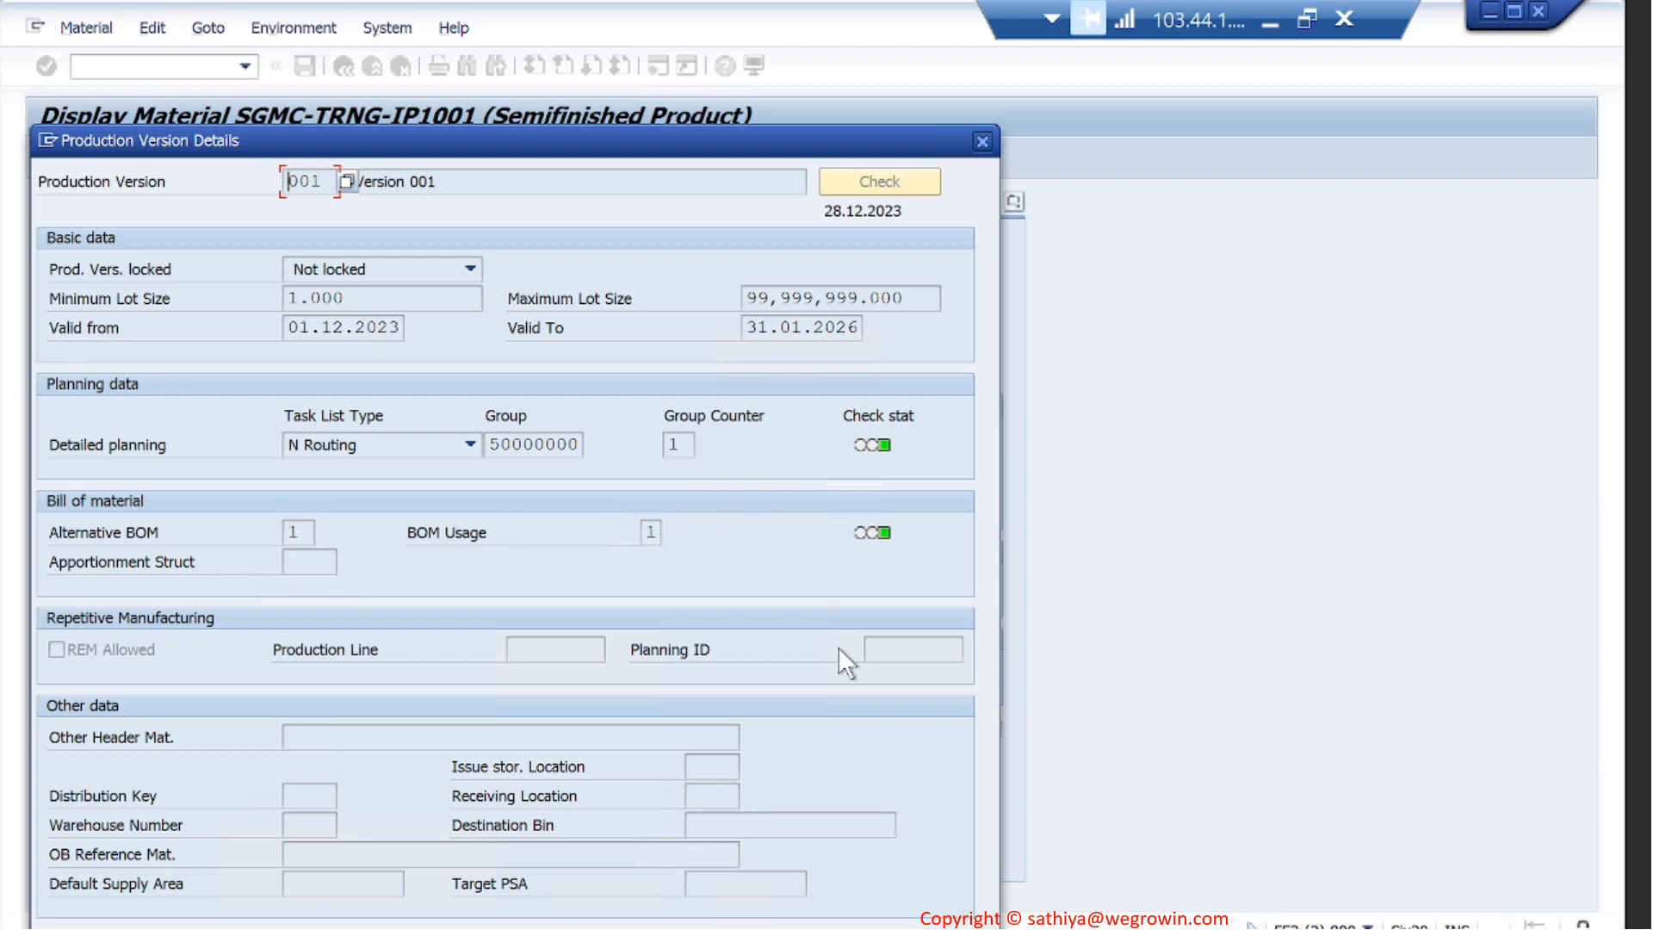
pyautogui.press('Escape')
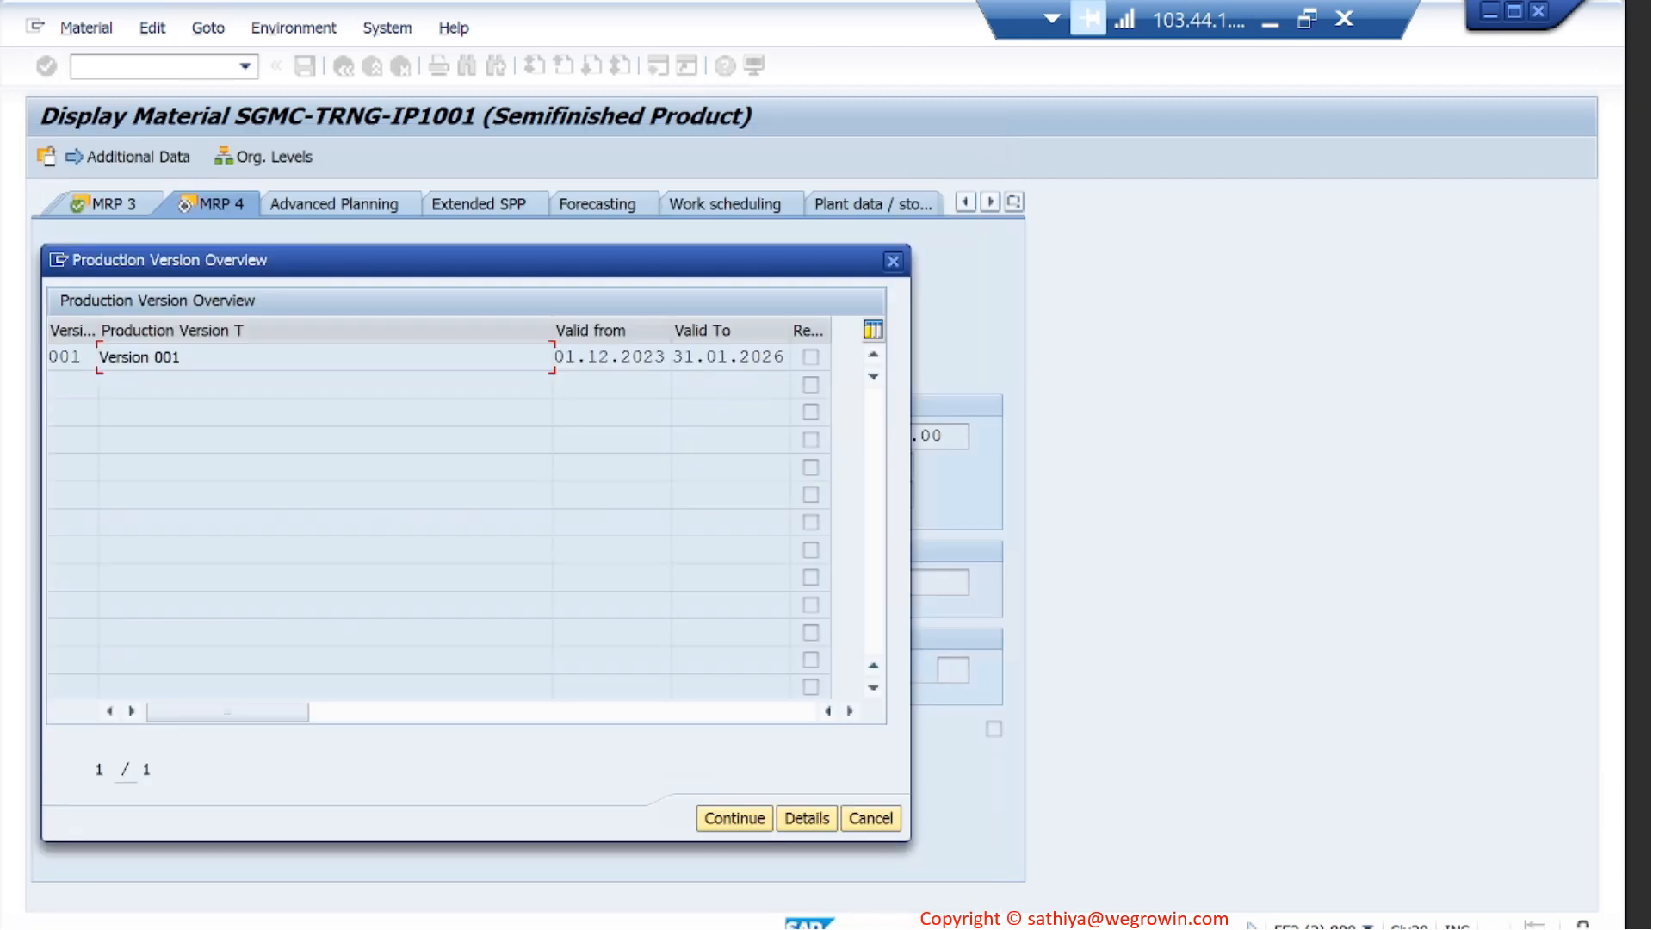
pyautogui.click(741, 814)
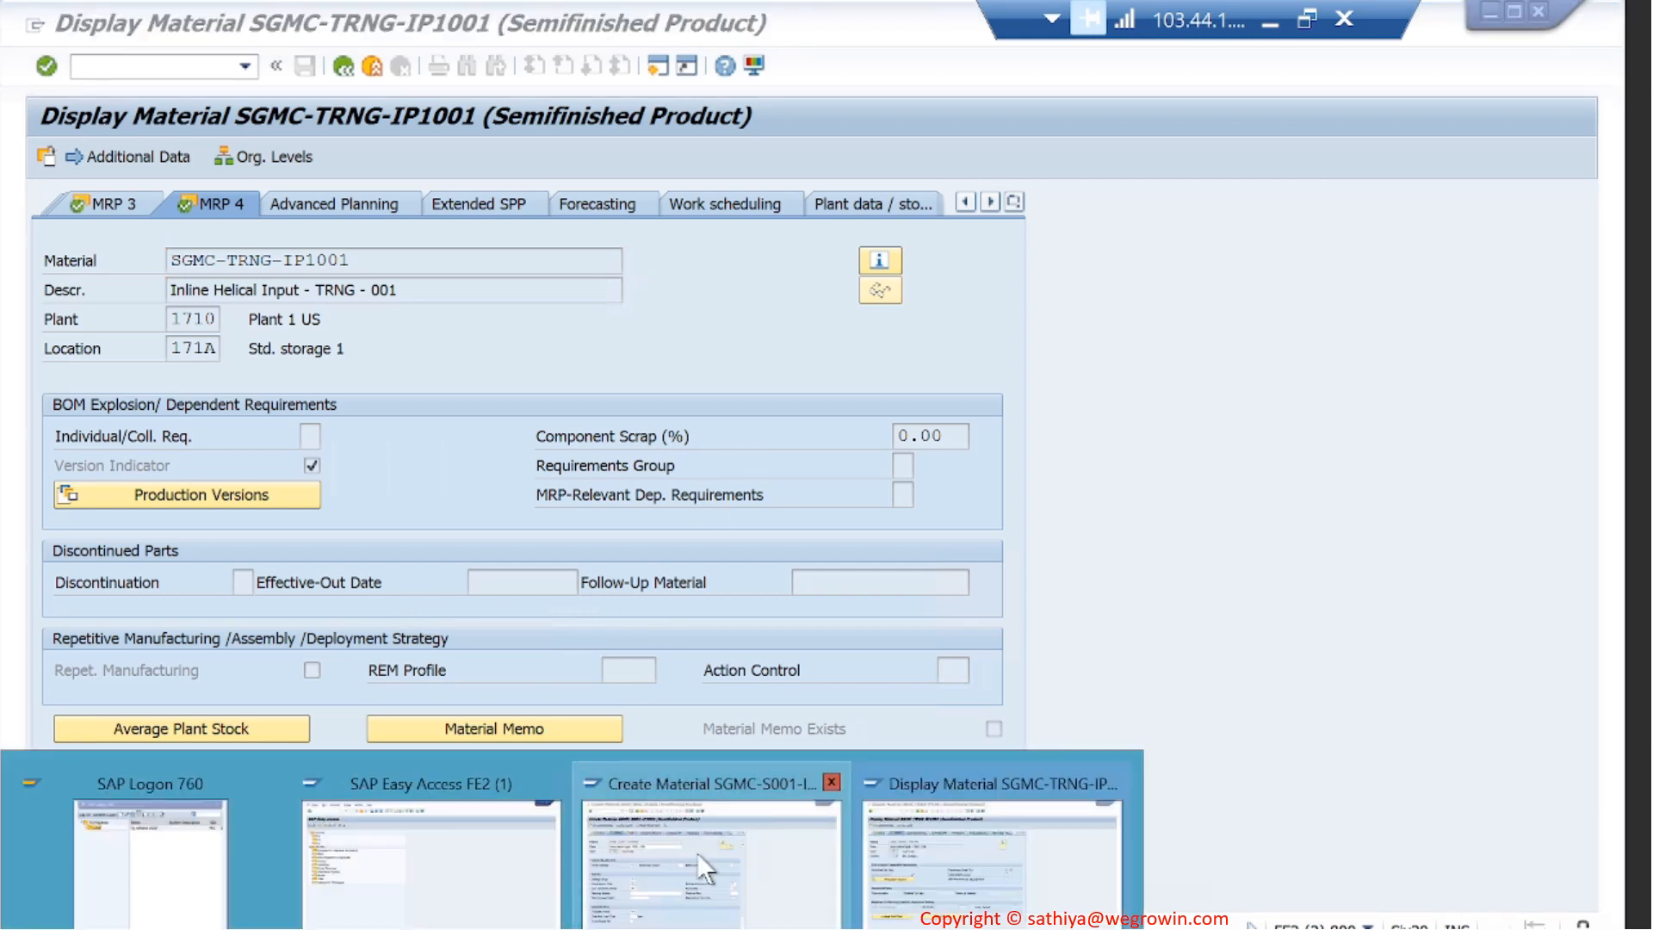
# - Leave the new material's MRP 4 fields blank and save material SGMC-S001-IP1001
pyautogui.click(705, 848)
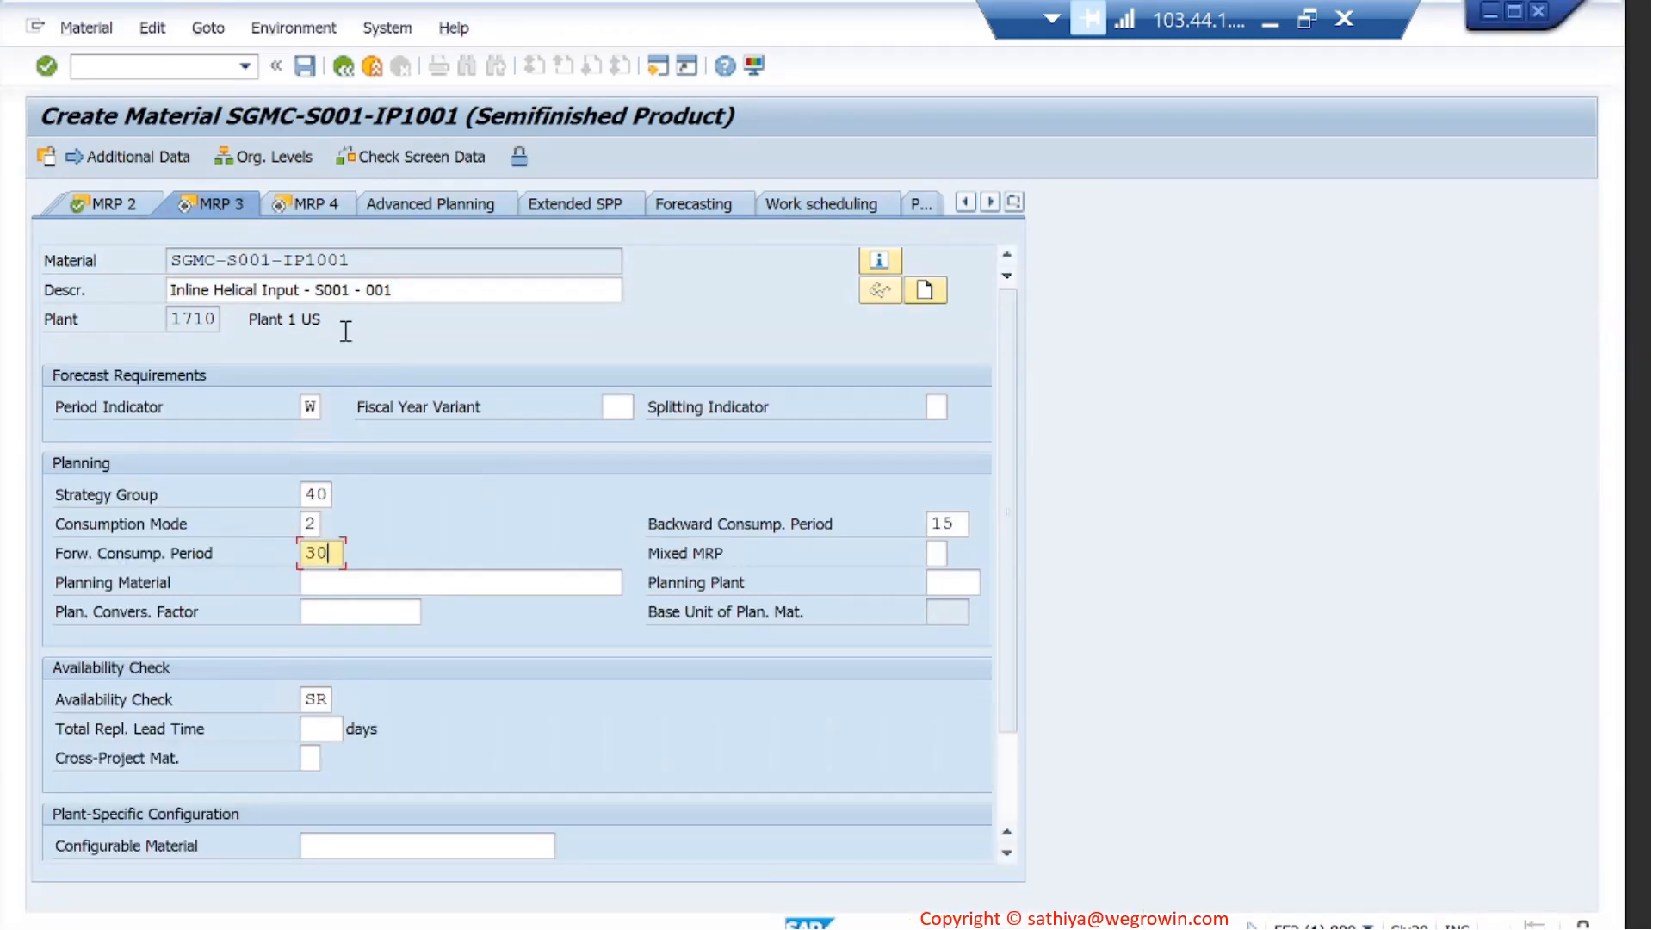
pyautogui.press('Return')
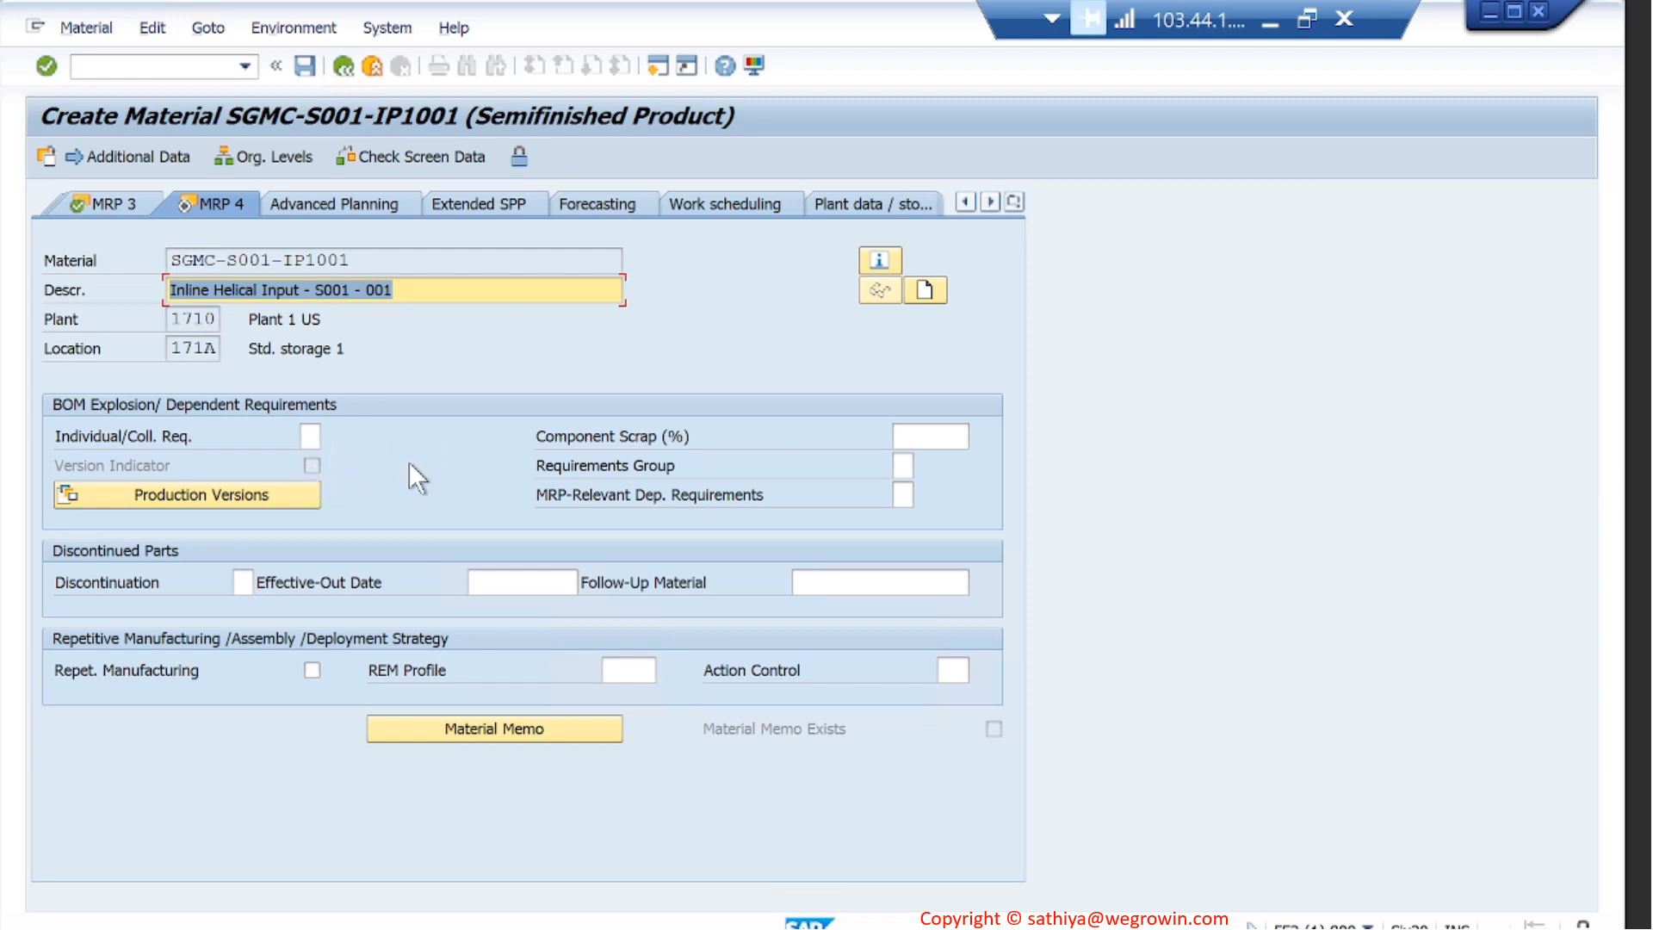
pyautogui.press('Return')
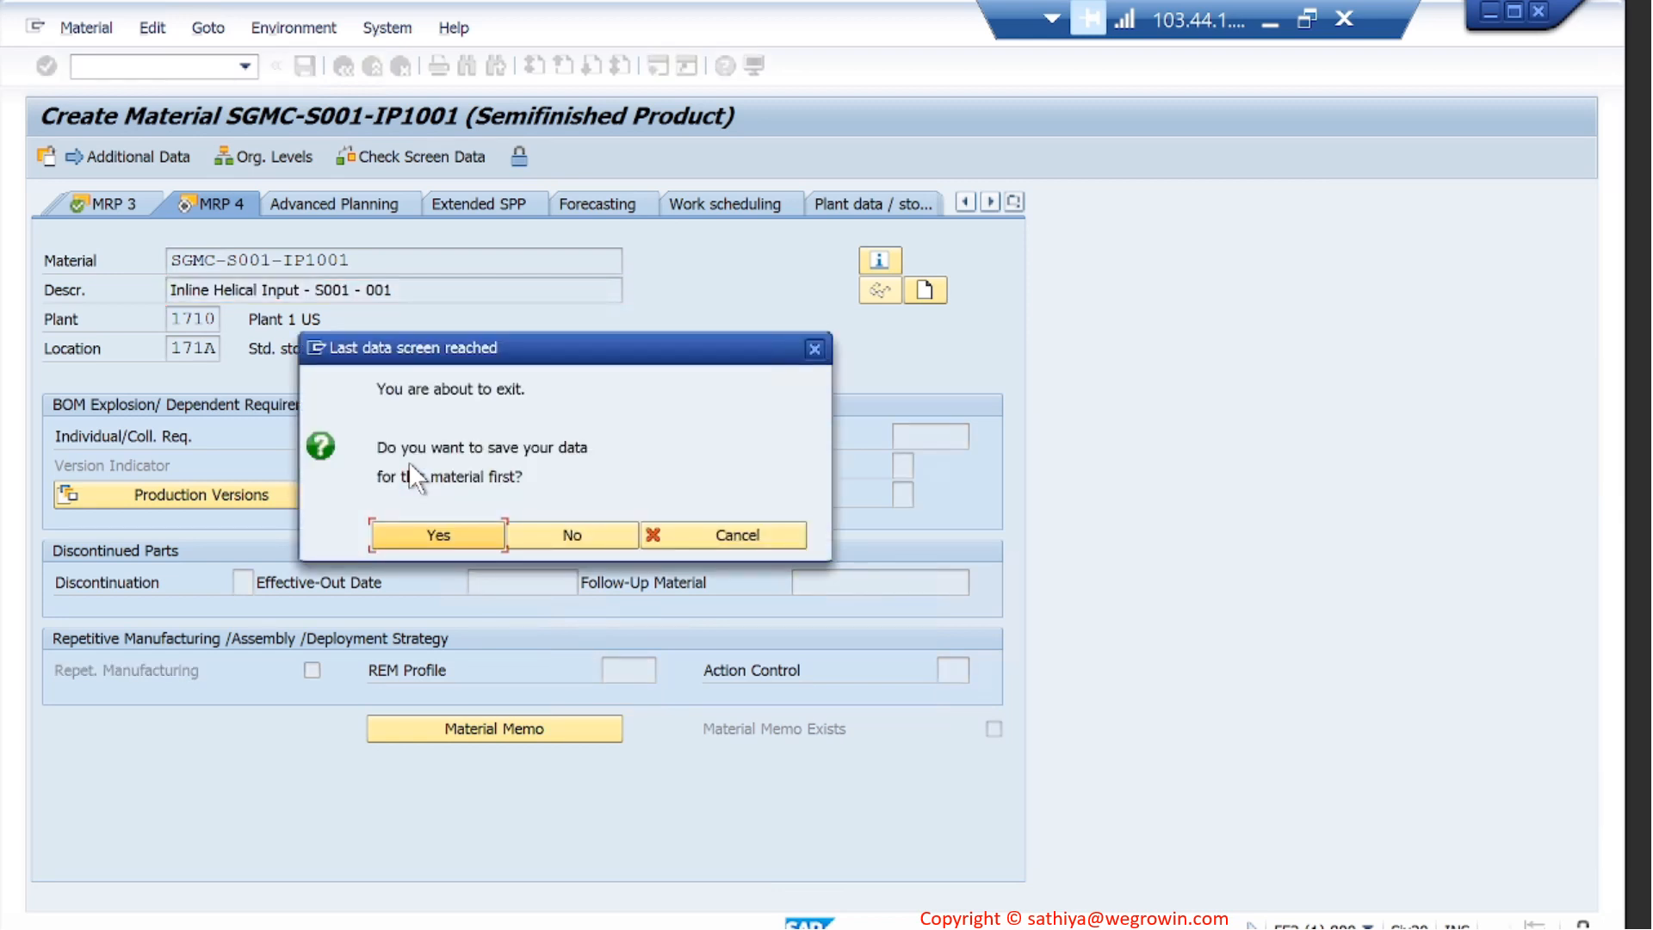
pyautogui.click(452, 534)
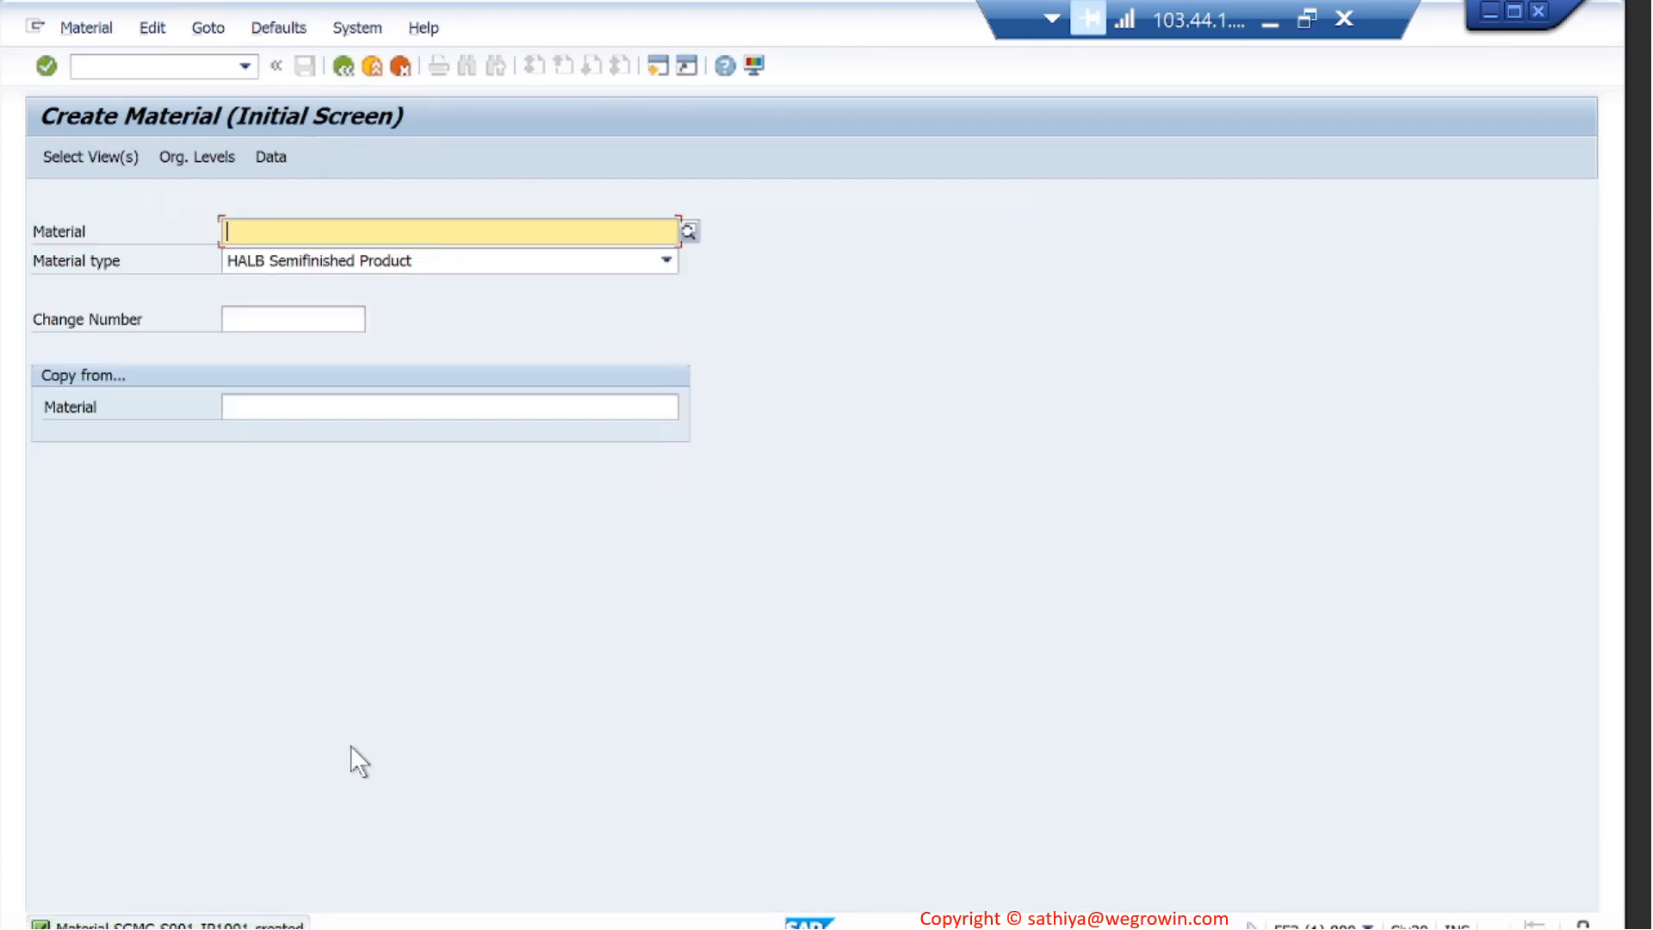
# - Display the details of the material creation message, and minimize the remote desktop session
pyautogui.doubleClick(276, 925)
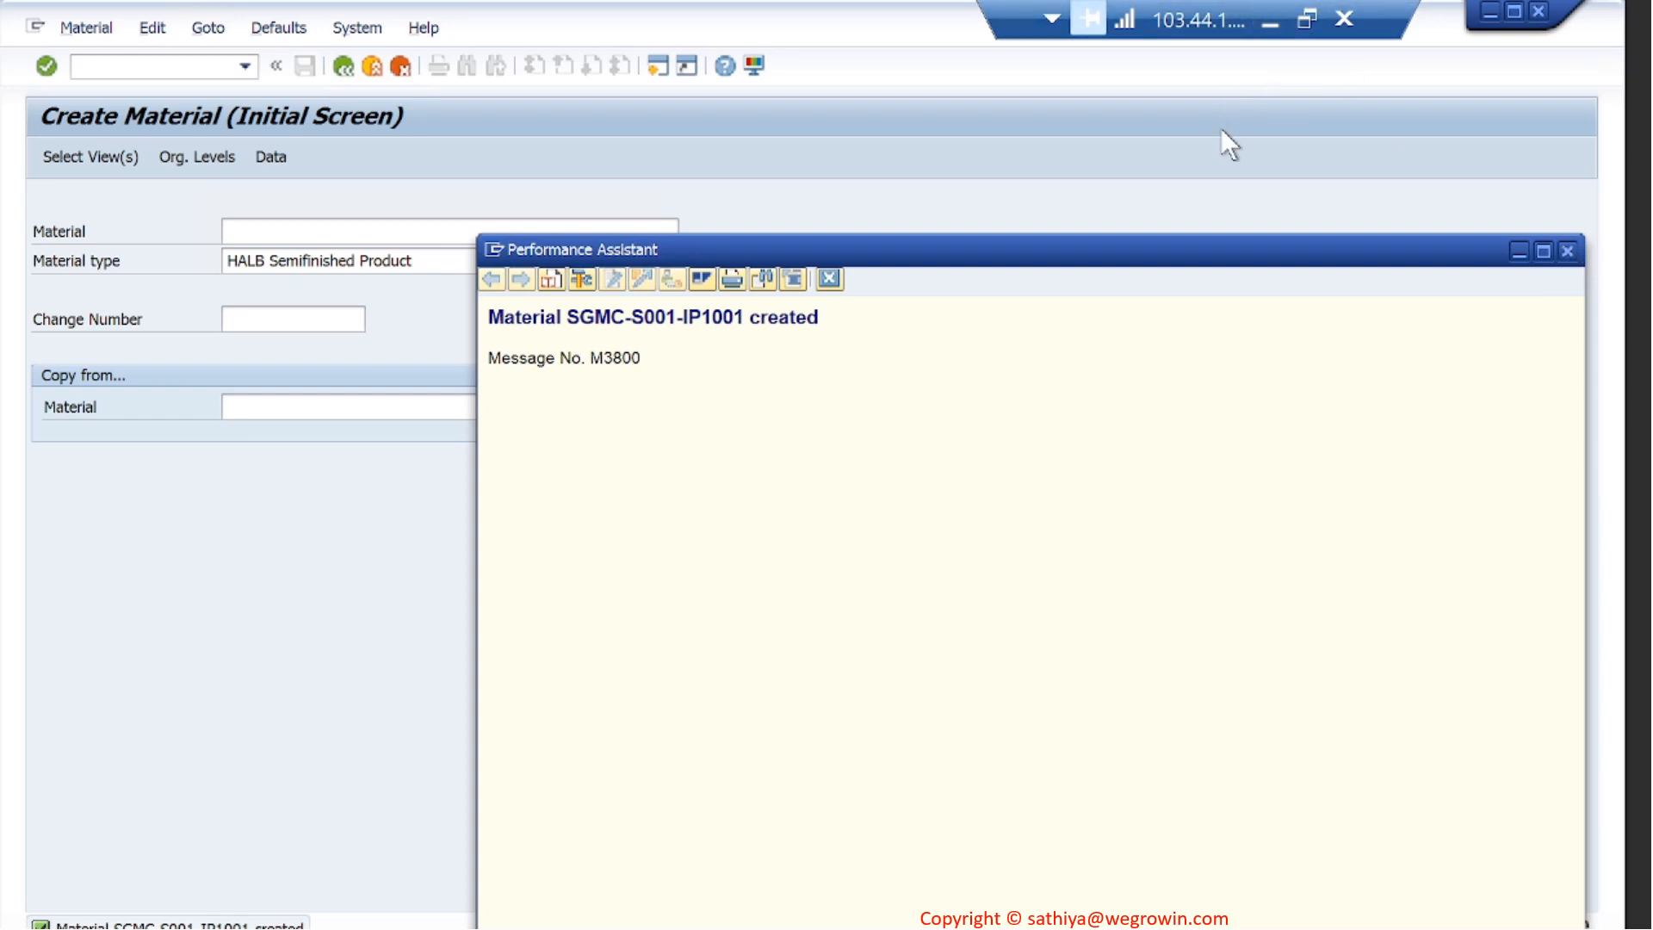
pyautogui.click(1259, 24)
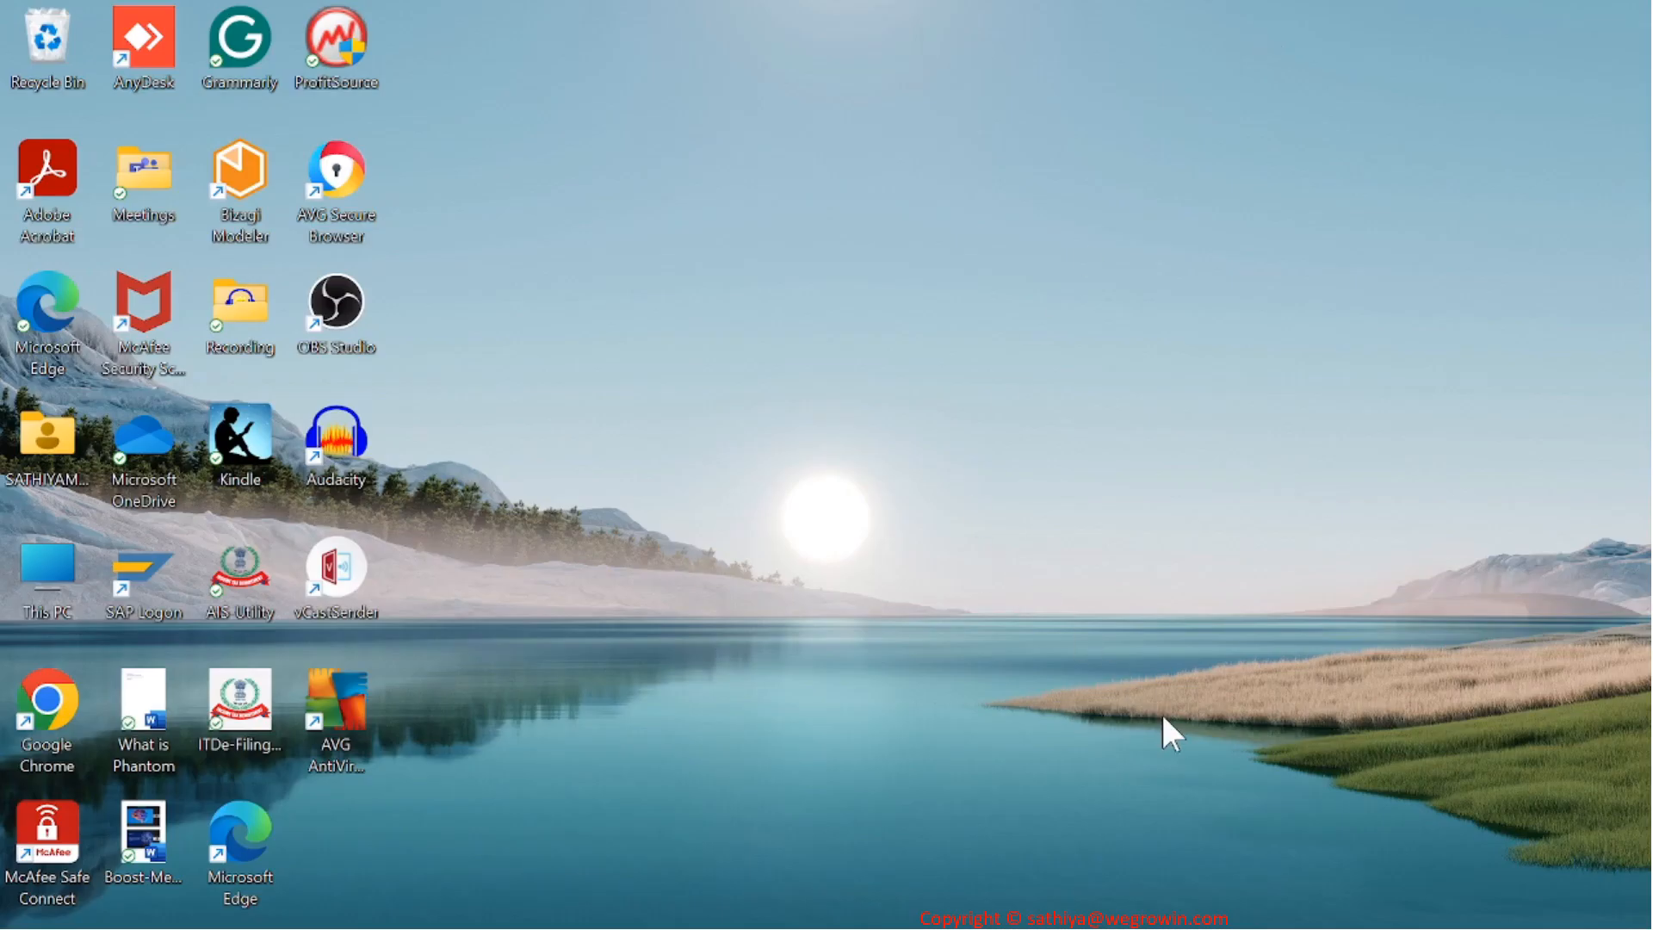